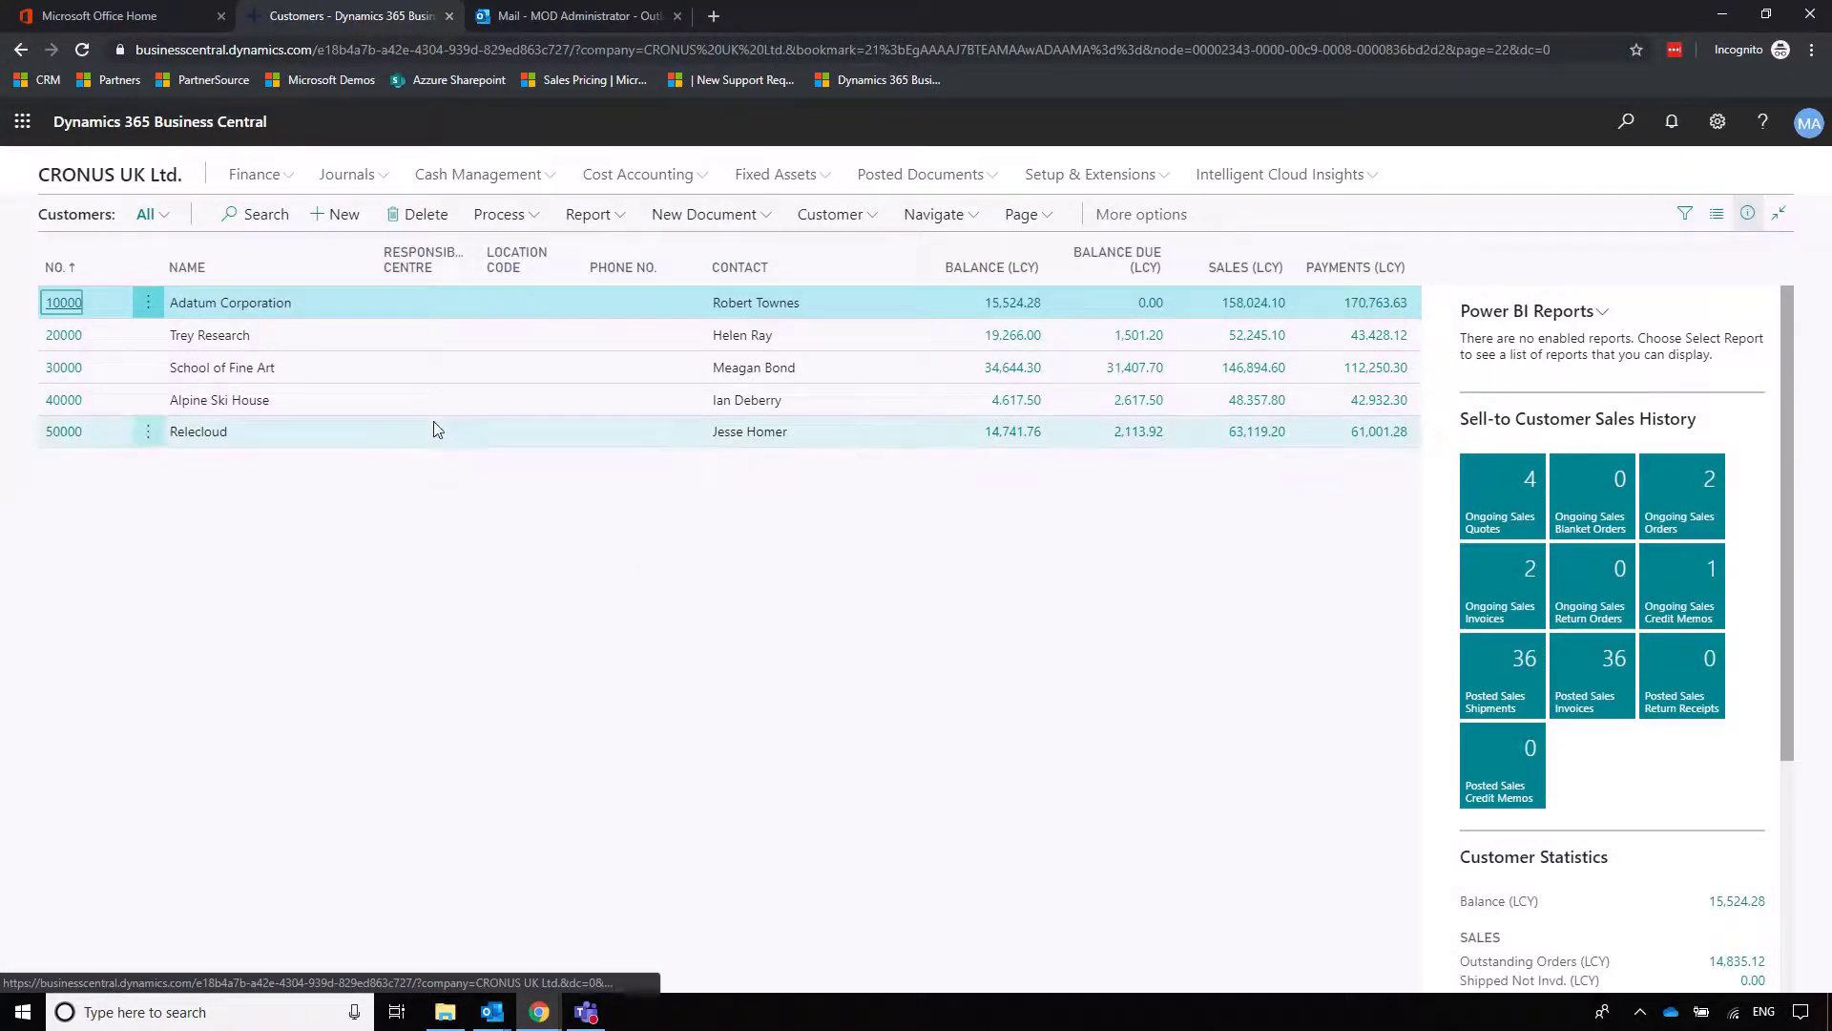
# Open customer 40000 Alpine Ski House's card and review its 14,488.40 total sales and 4,617.50 balance
pyautogui.click(430, 403)
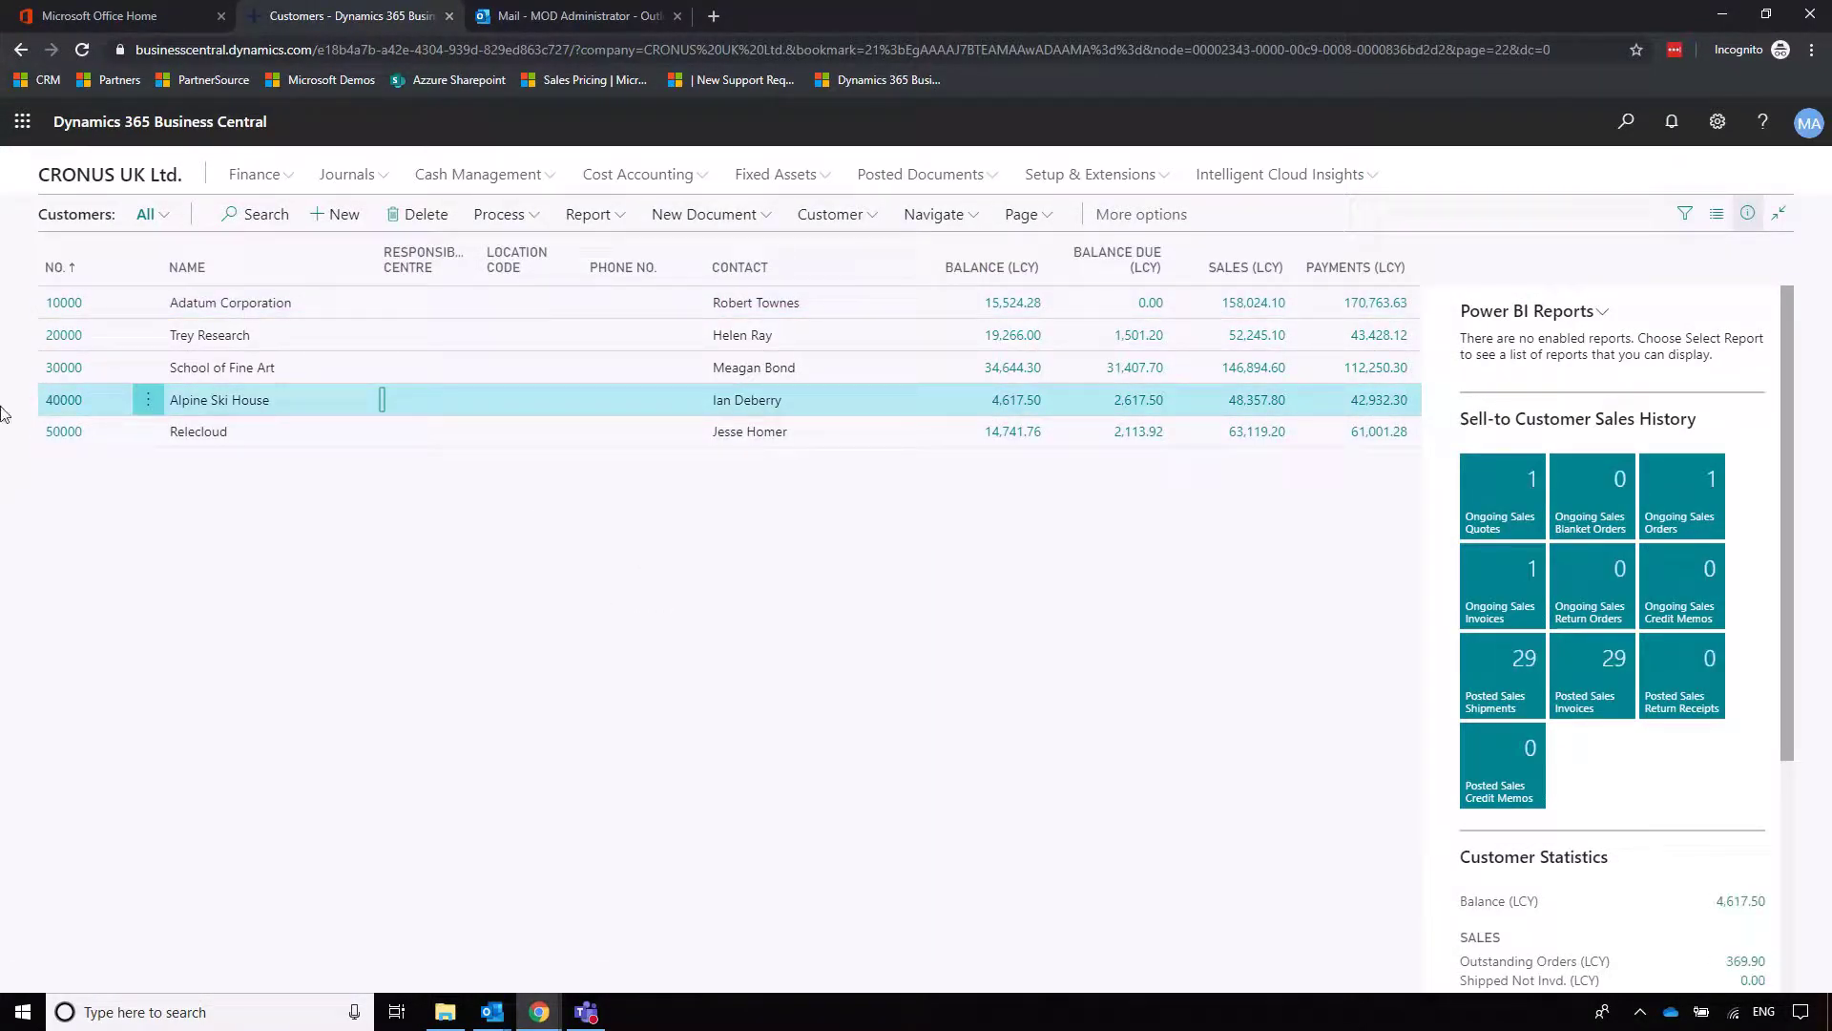
pyautogui.click(63, 400)
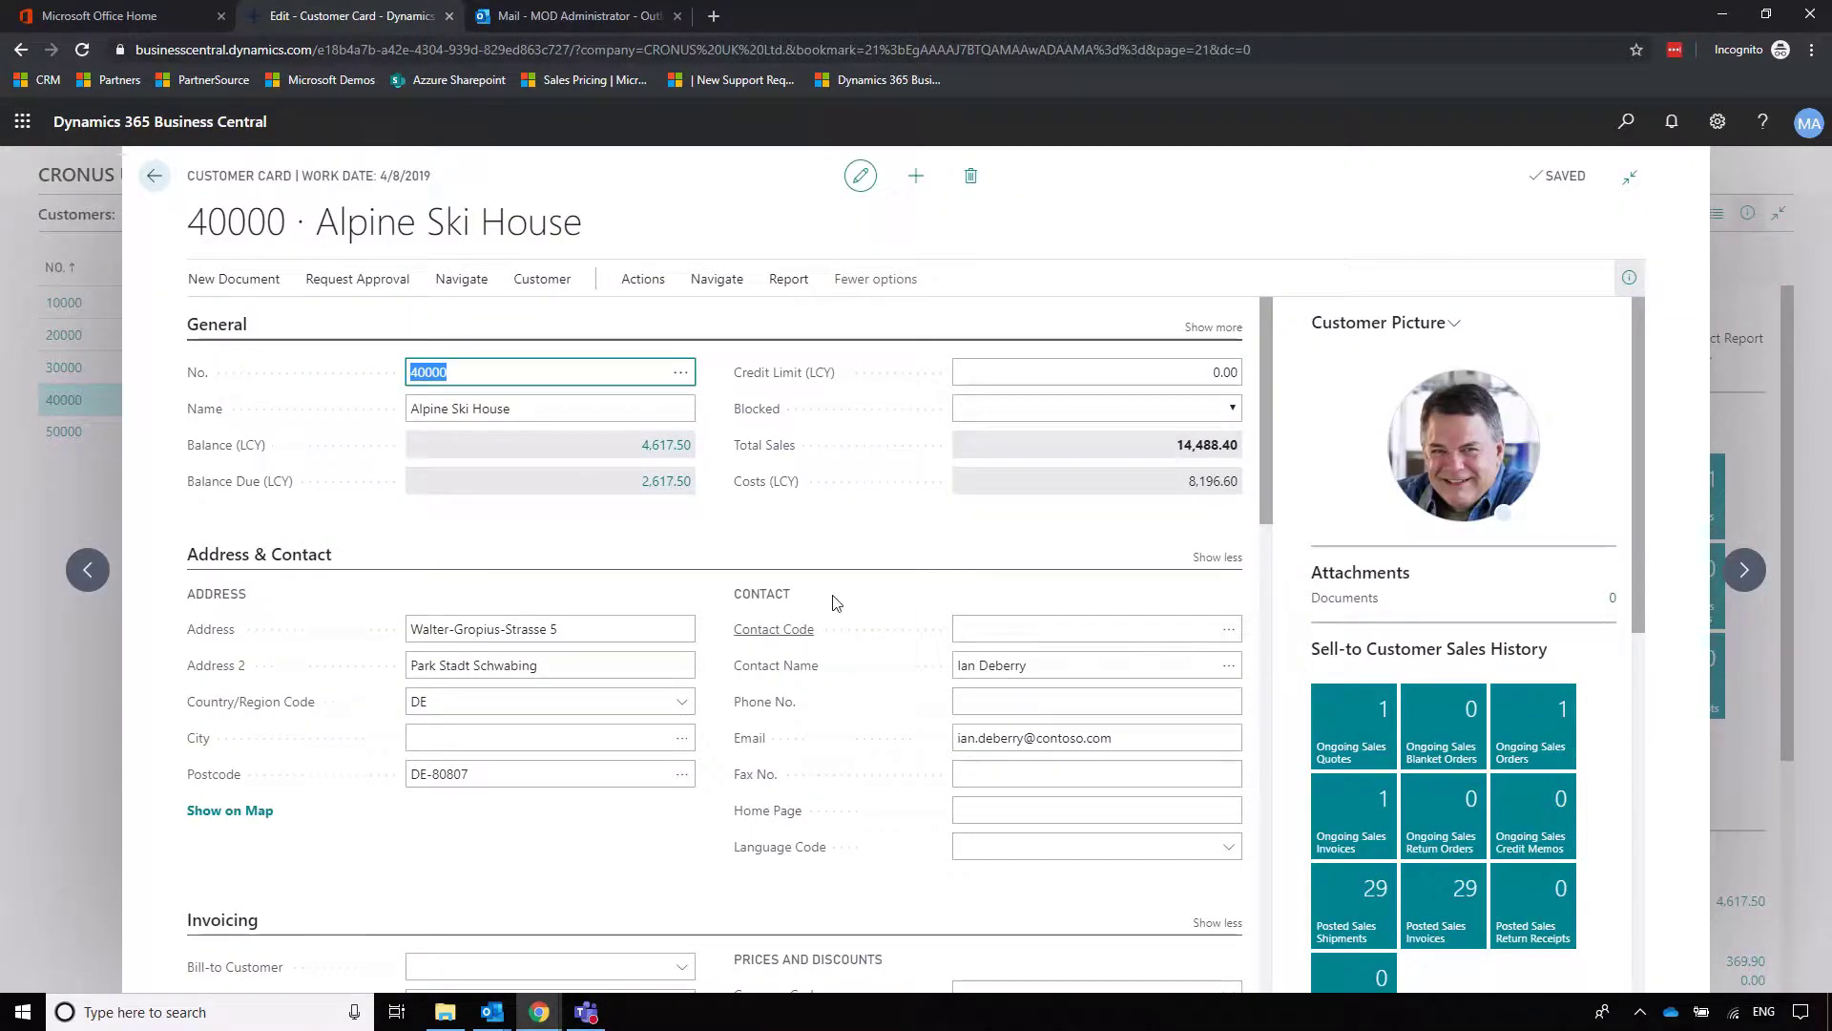
pyautogui.scroll(-1, 897, 661)
pyautogui.scroll(-12, 897, 661)
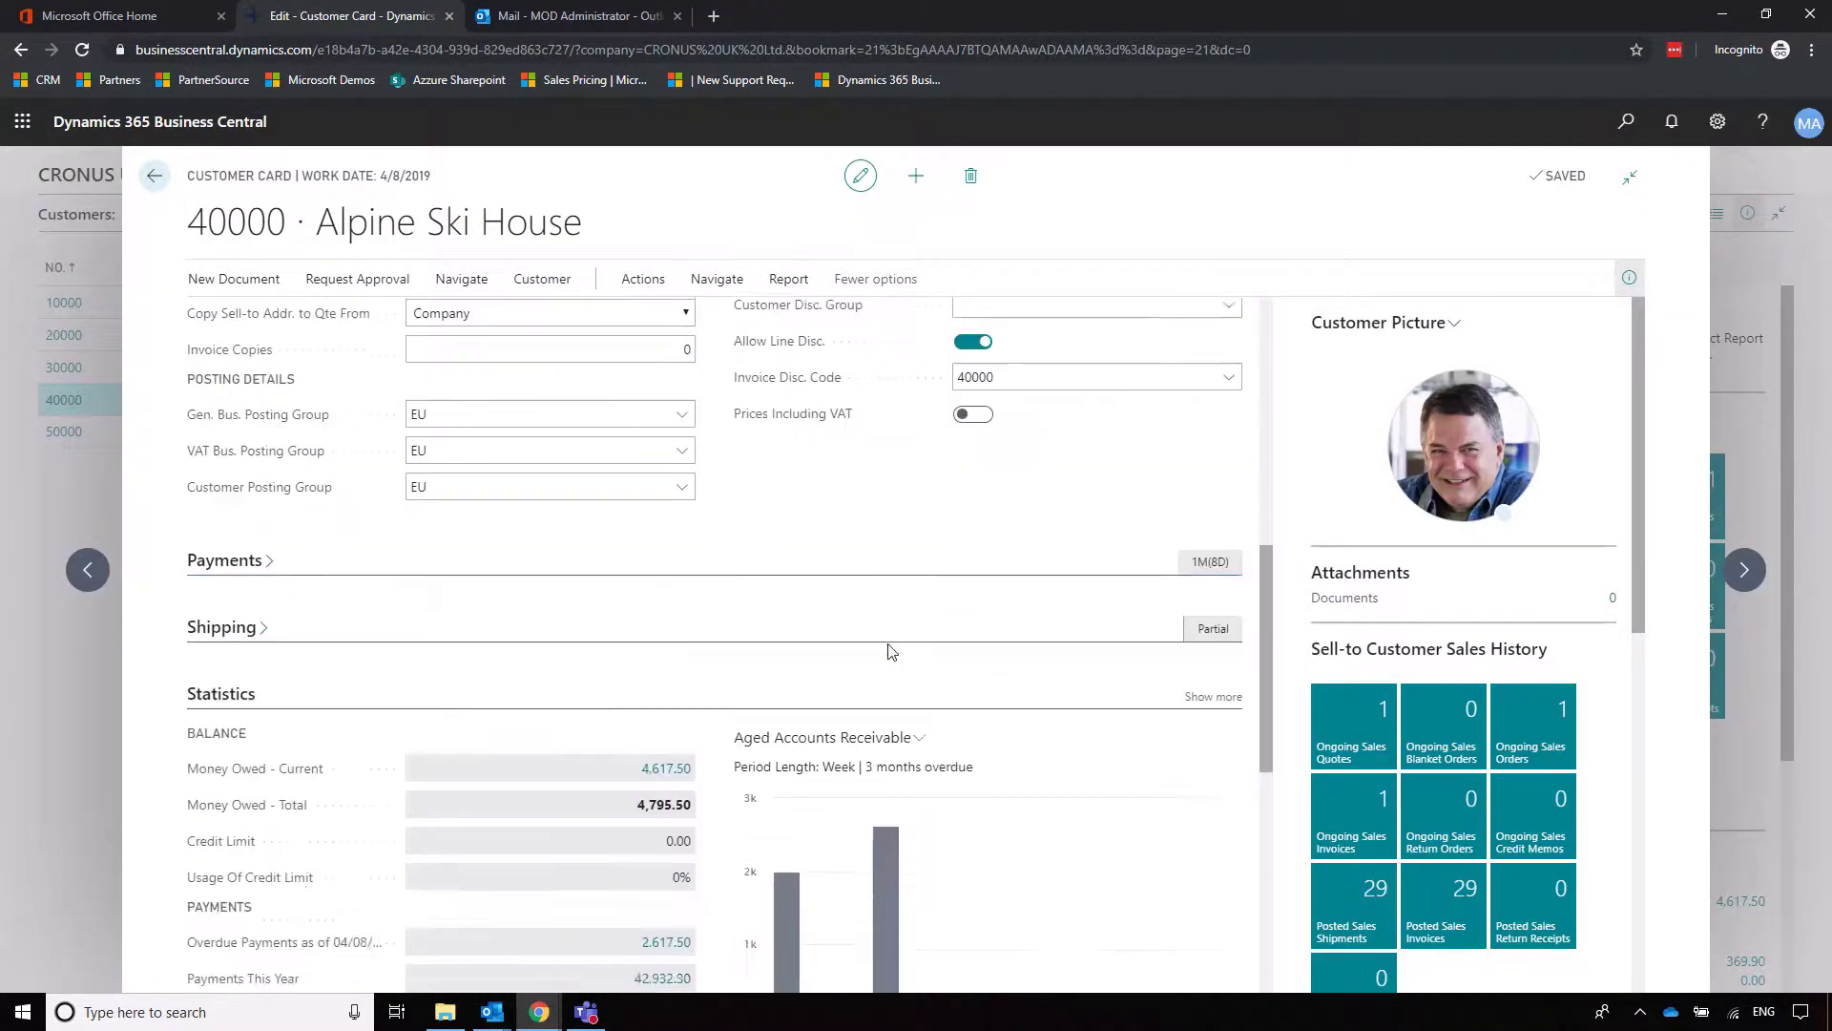
pyautogui.scroll(2, 908, 768)
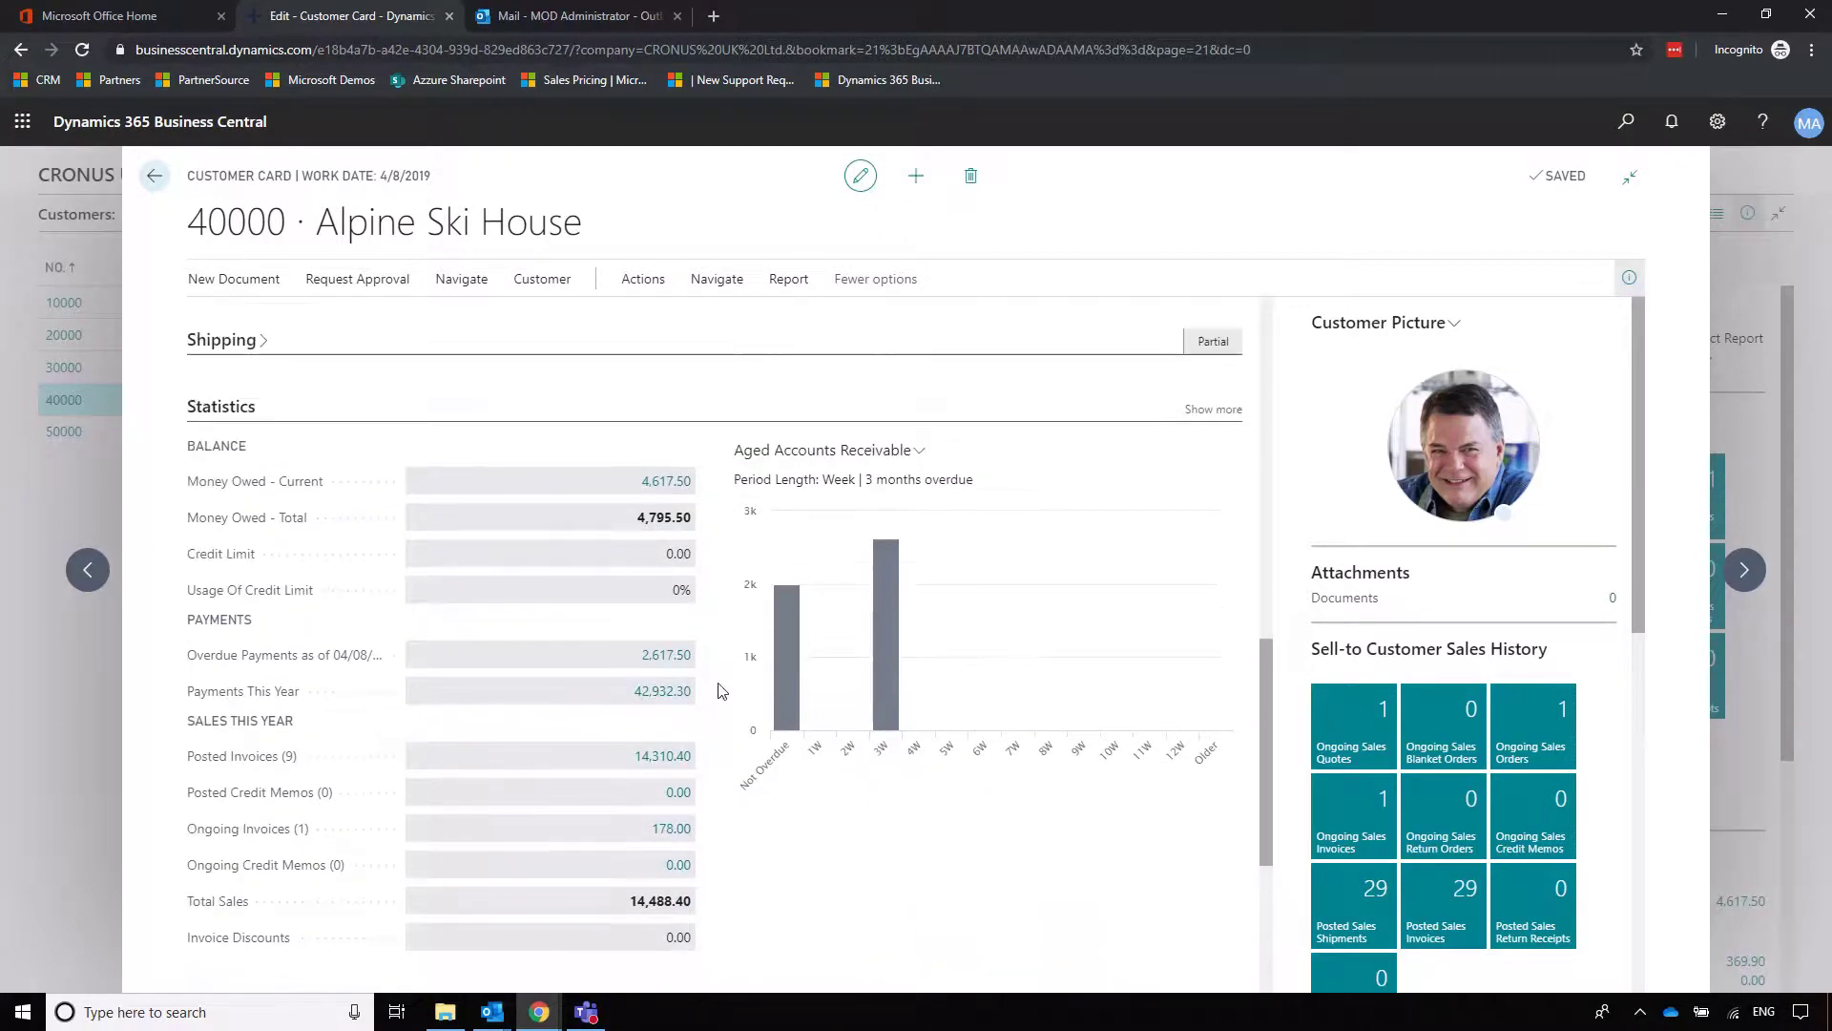
pyautogui.click(318, 406)
pyautogui.click(286, 552)
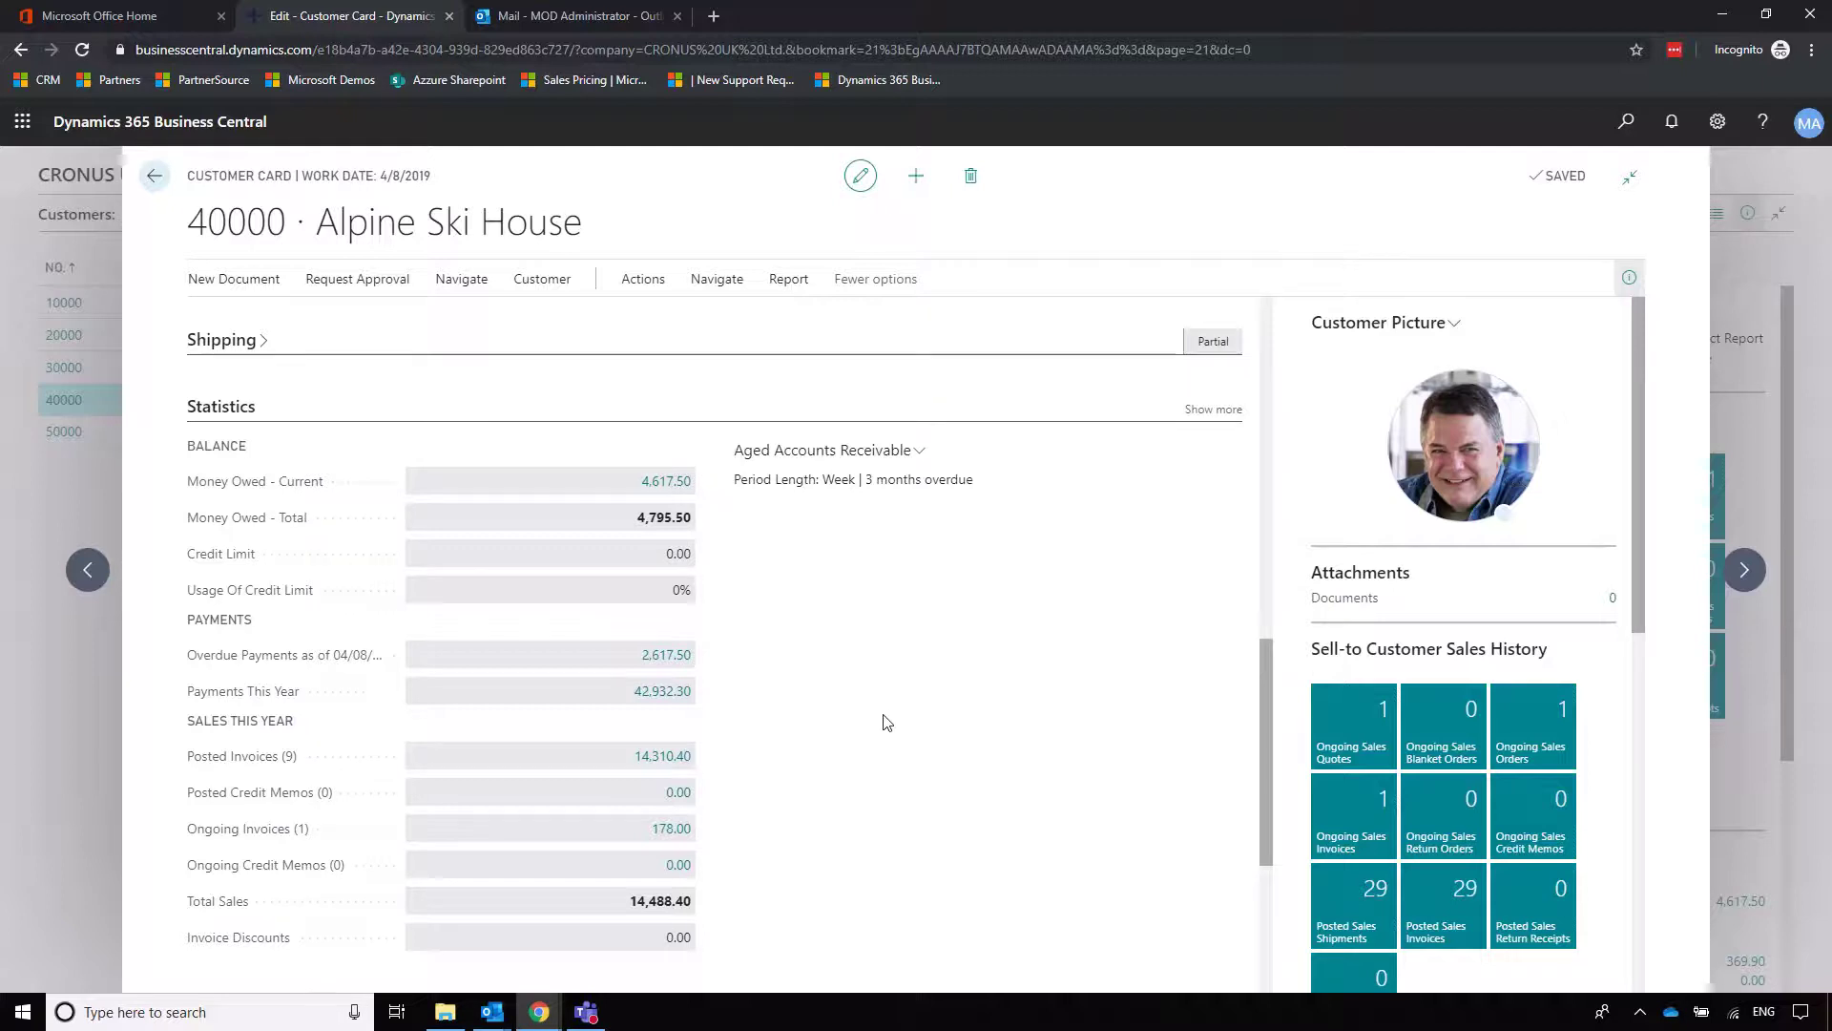
pyautogui.scroll(-1, 811, 692)
pyautogui.scroll(1, 754, 601)
pyautogui.scroll(15, 822, 849)
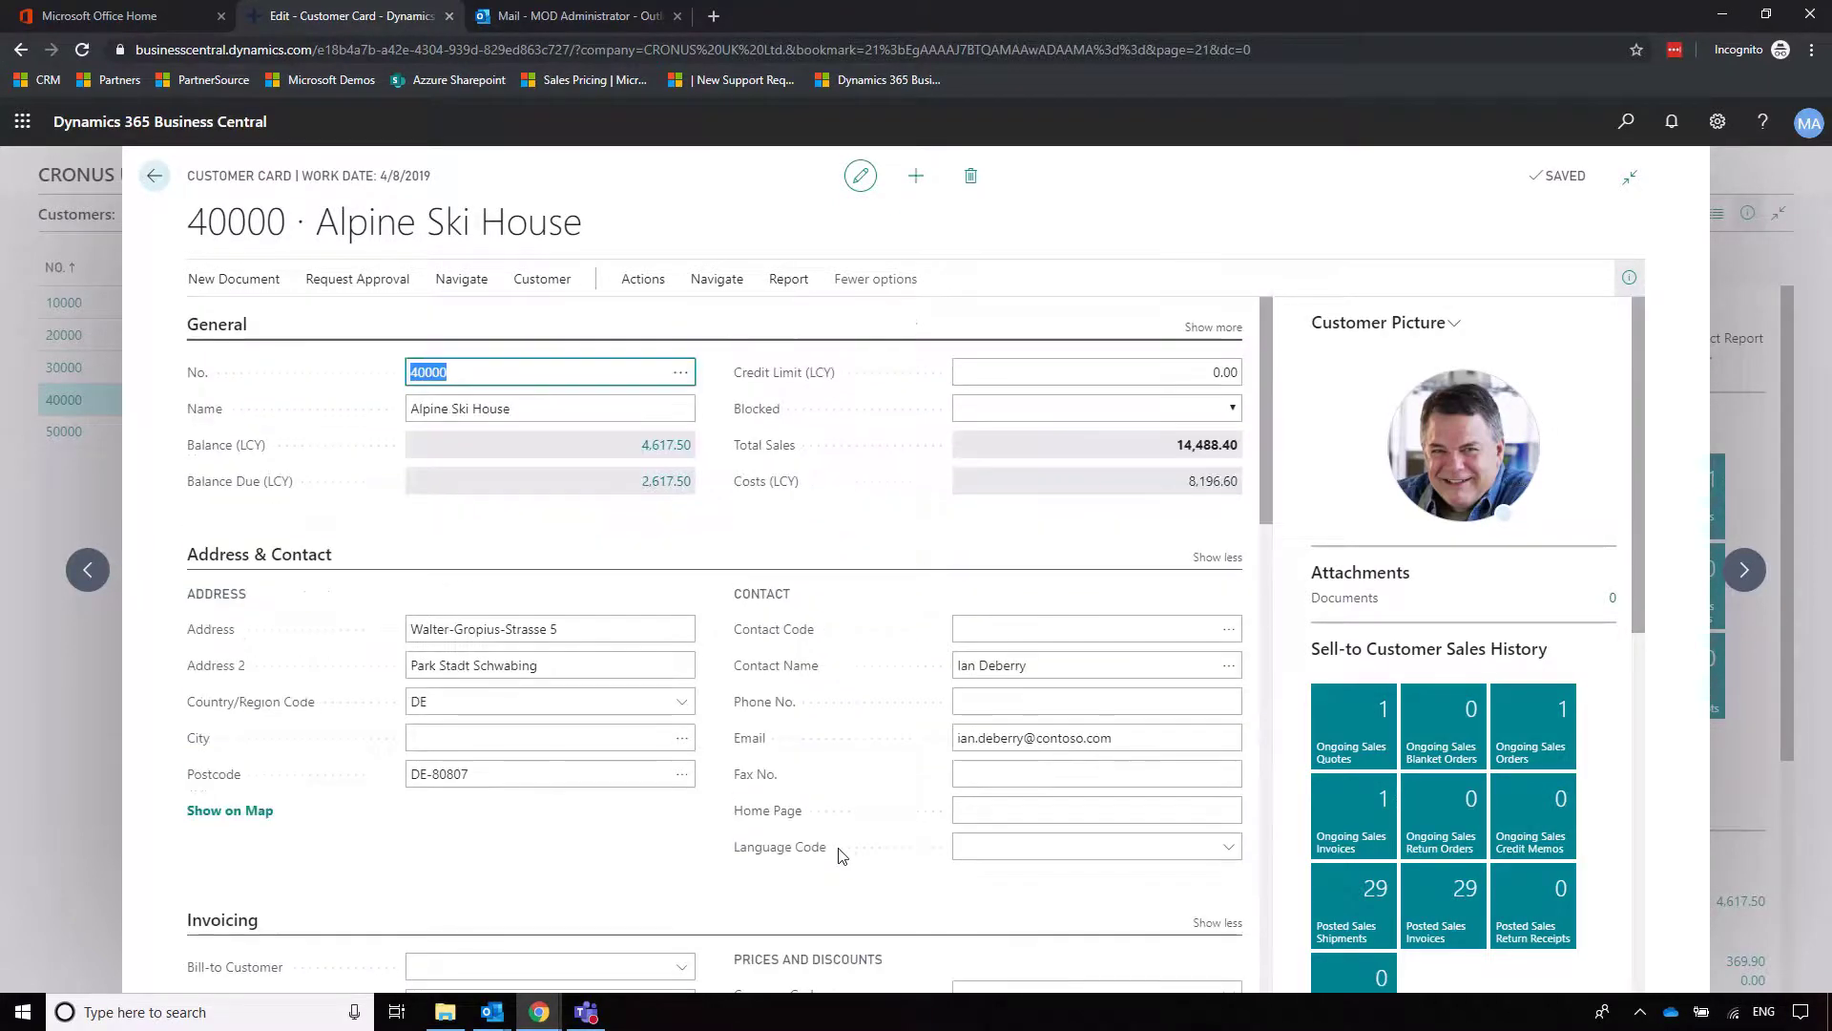
# Start a new sales invoice for Alpine Ski House and copy invoice 102204's lines into it
pyautogui.click(211, 280)
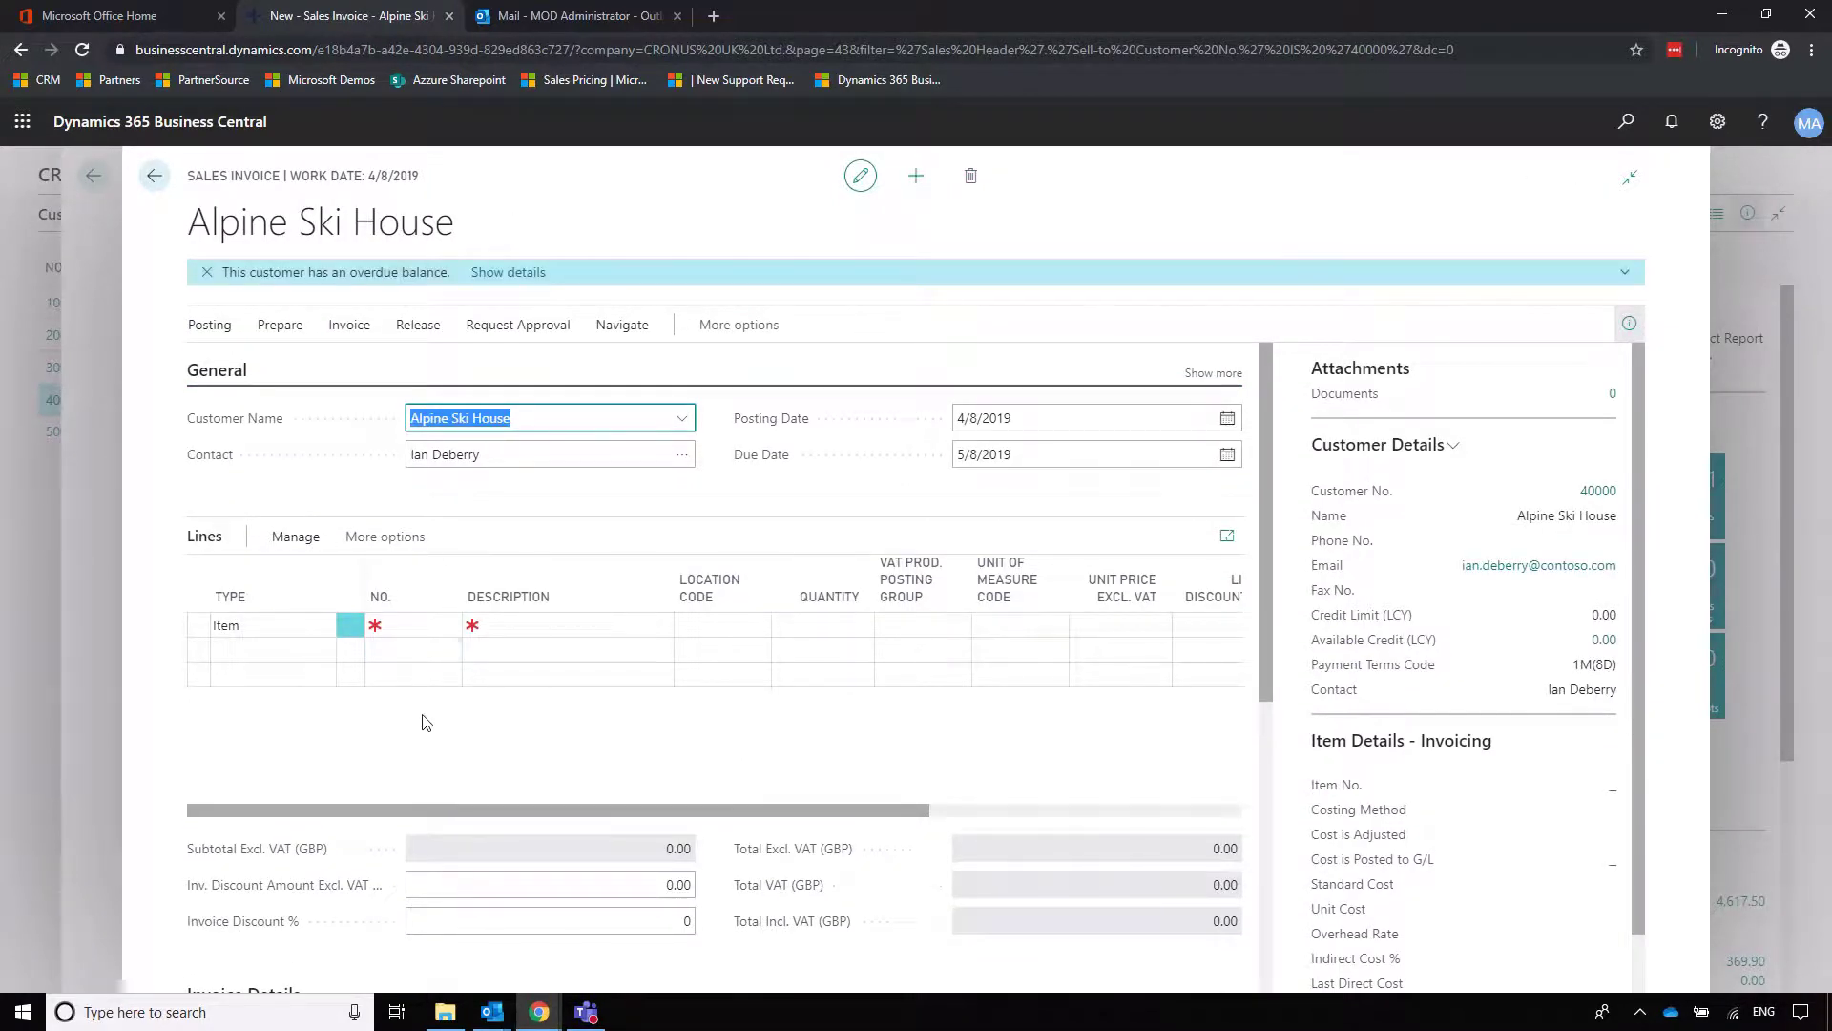
pyautogui.click(415, 625)
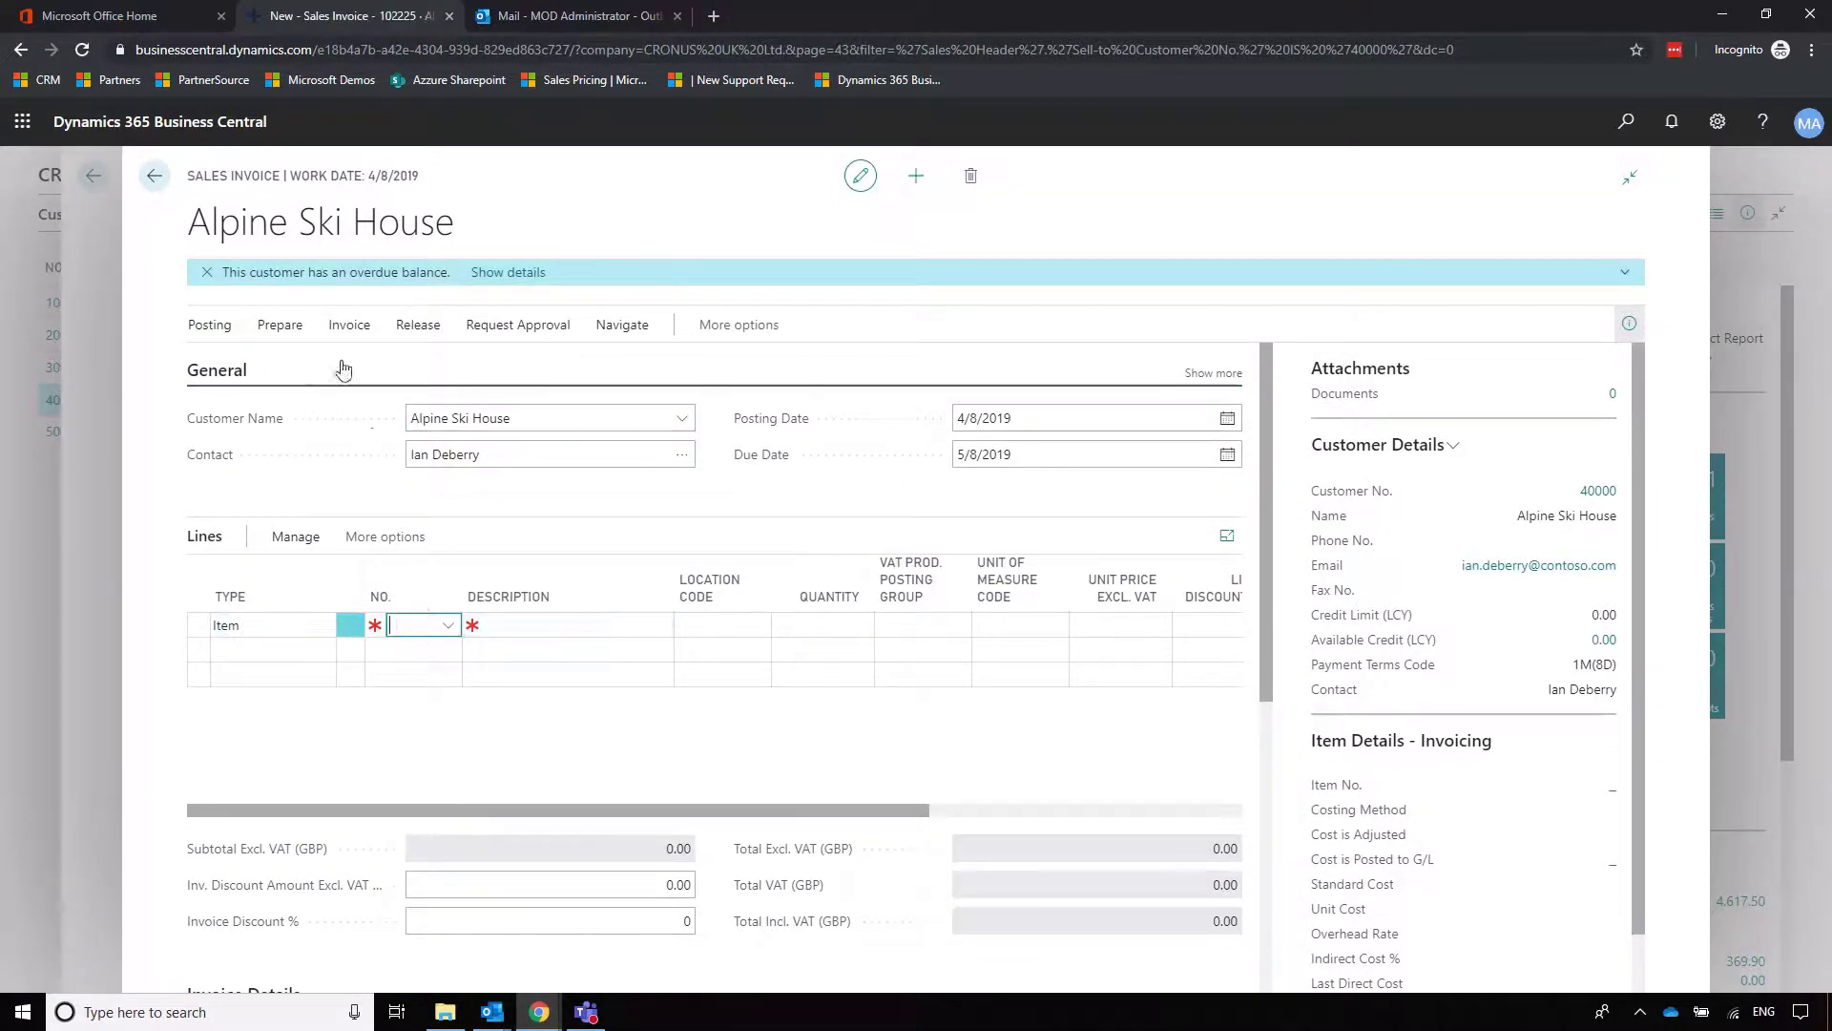
pyautogui.click(283, 326)
pyautogui.click(430, 361)
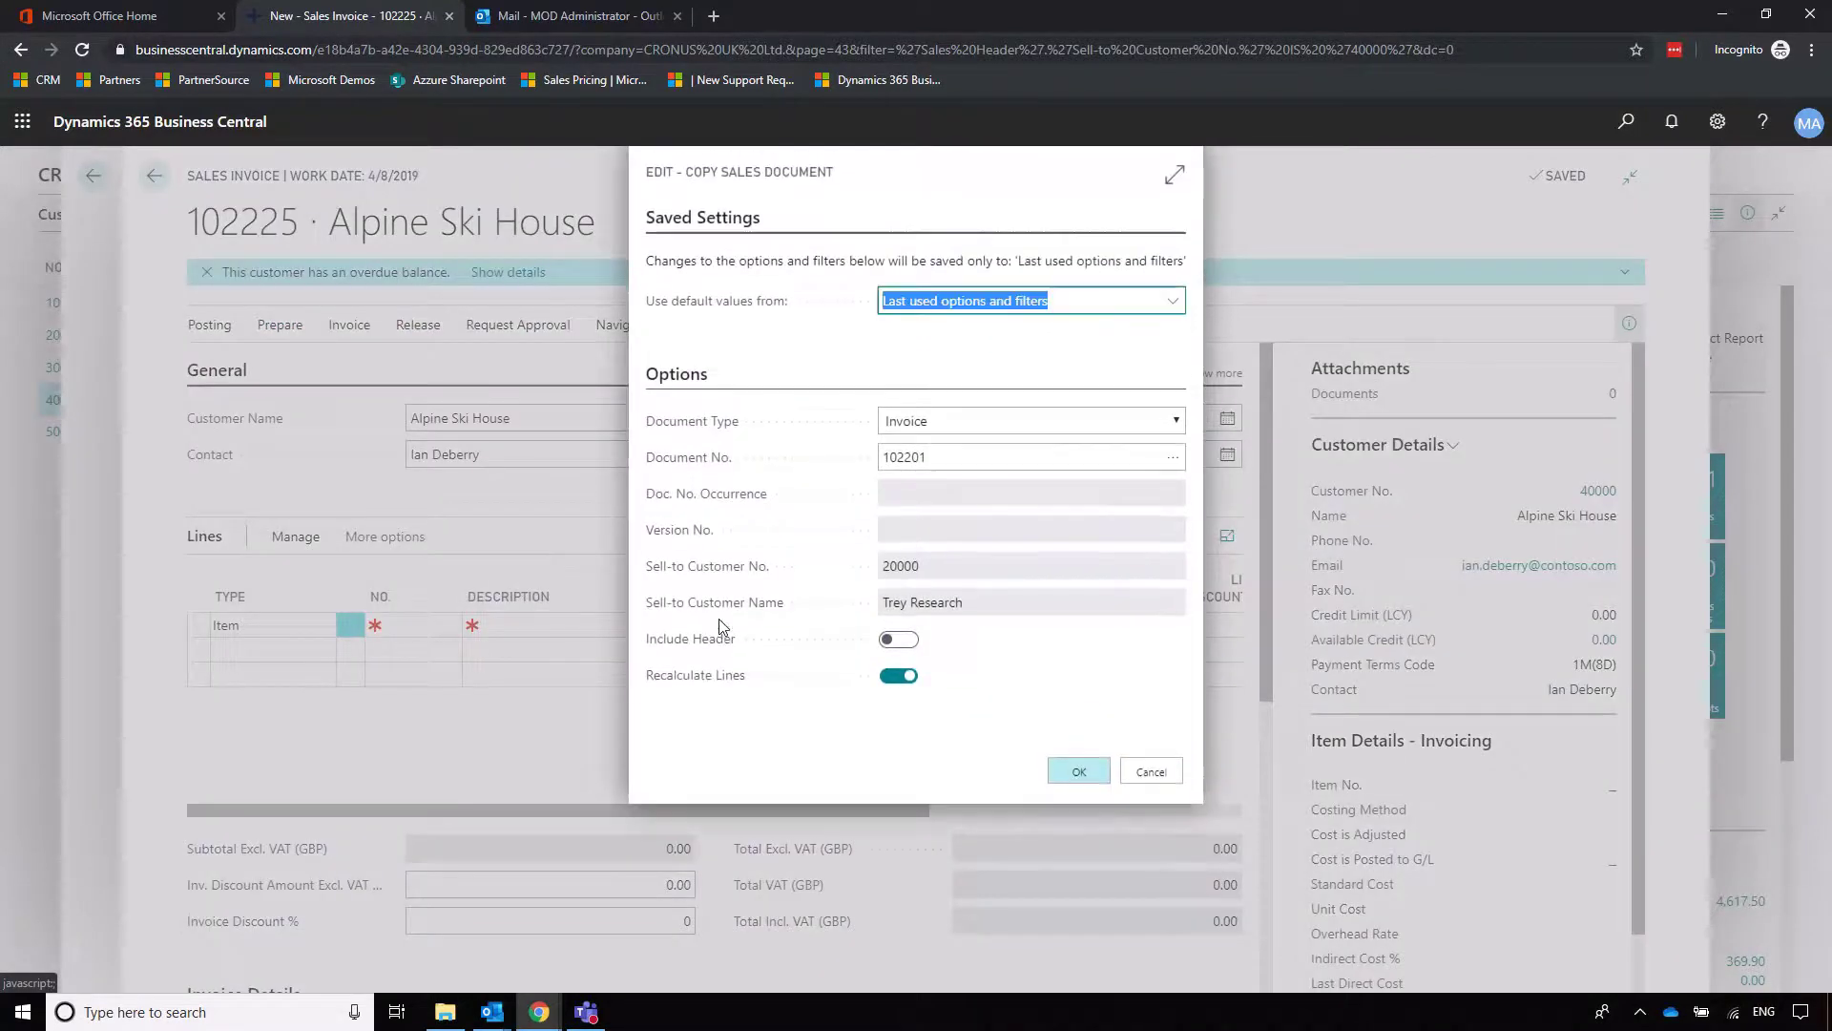
pyautogui.click(1173, 457)
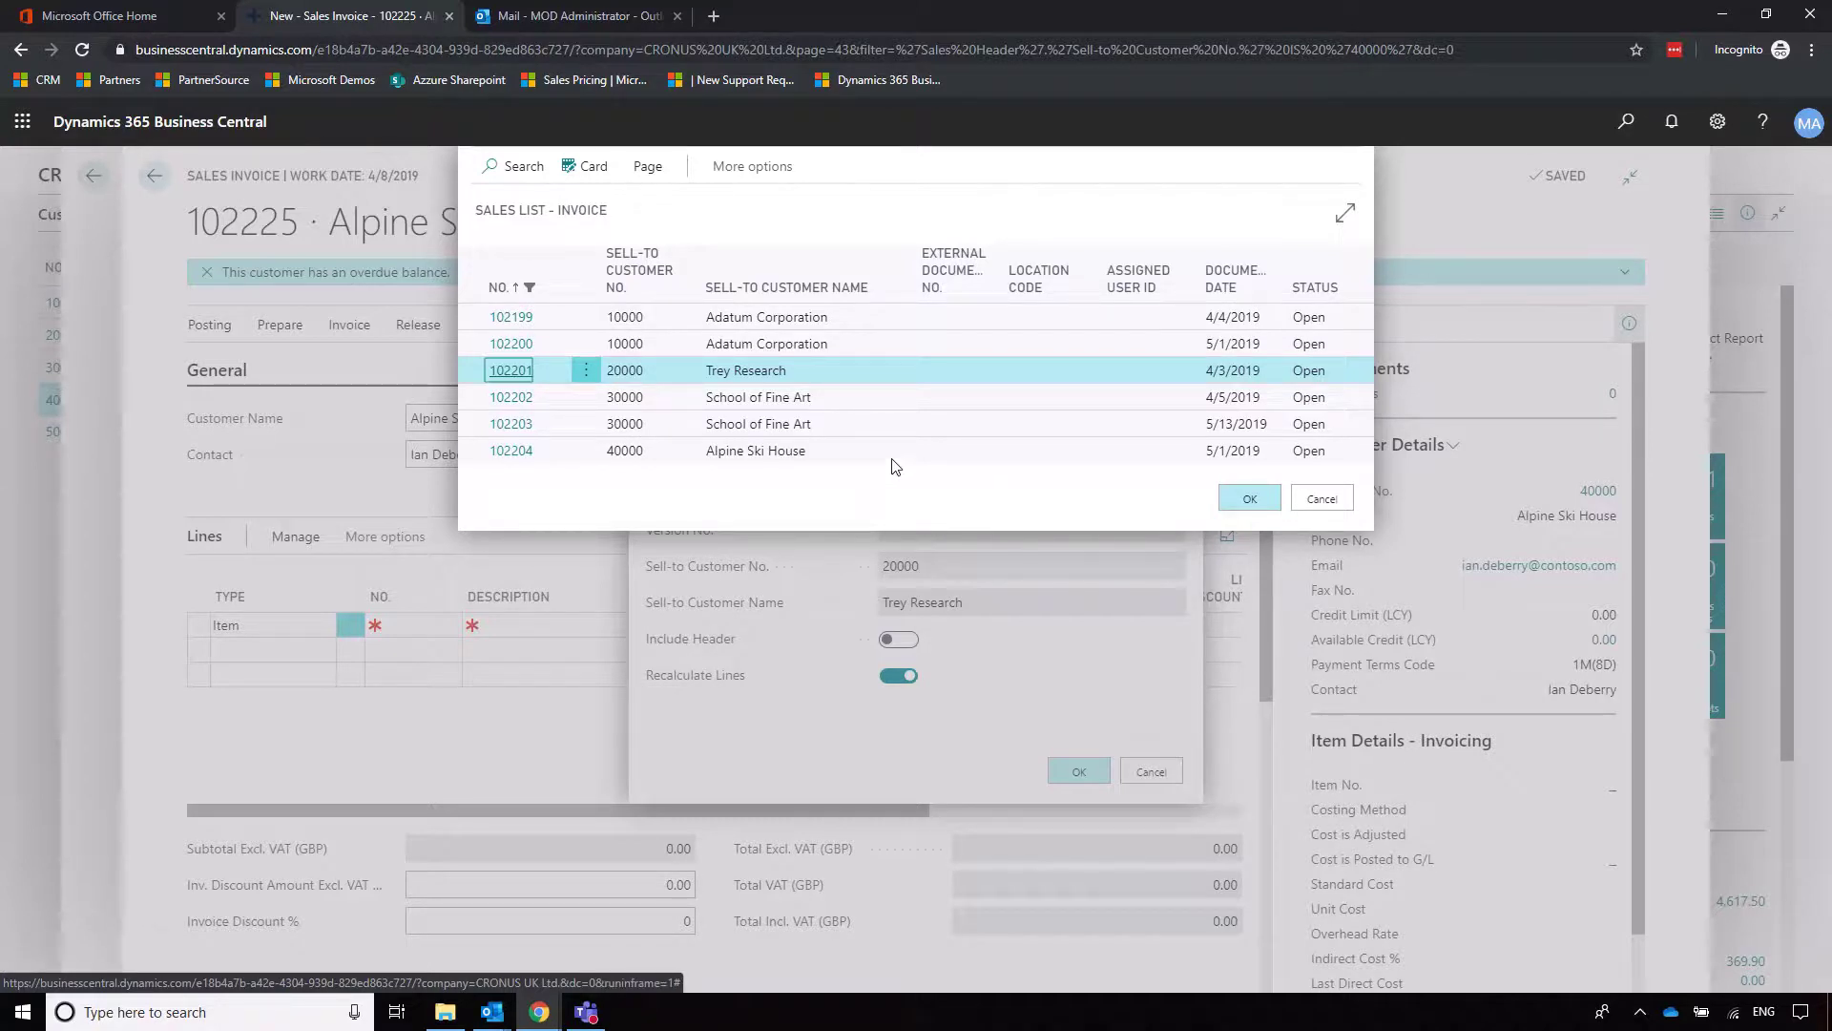
pyautogui.click(510, 450)
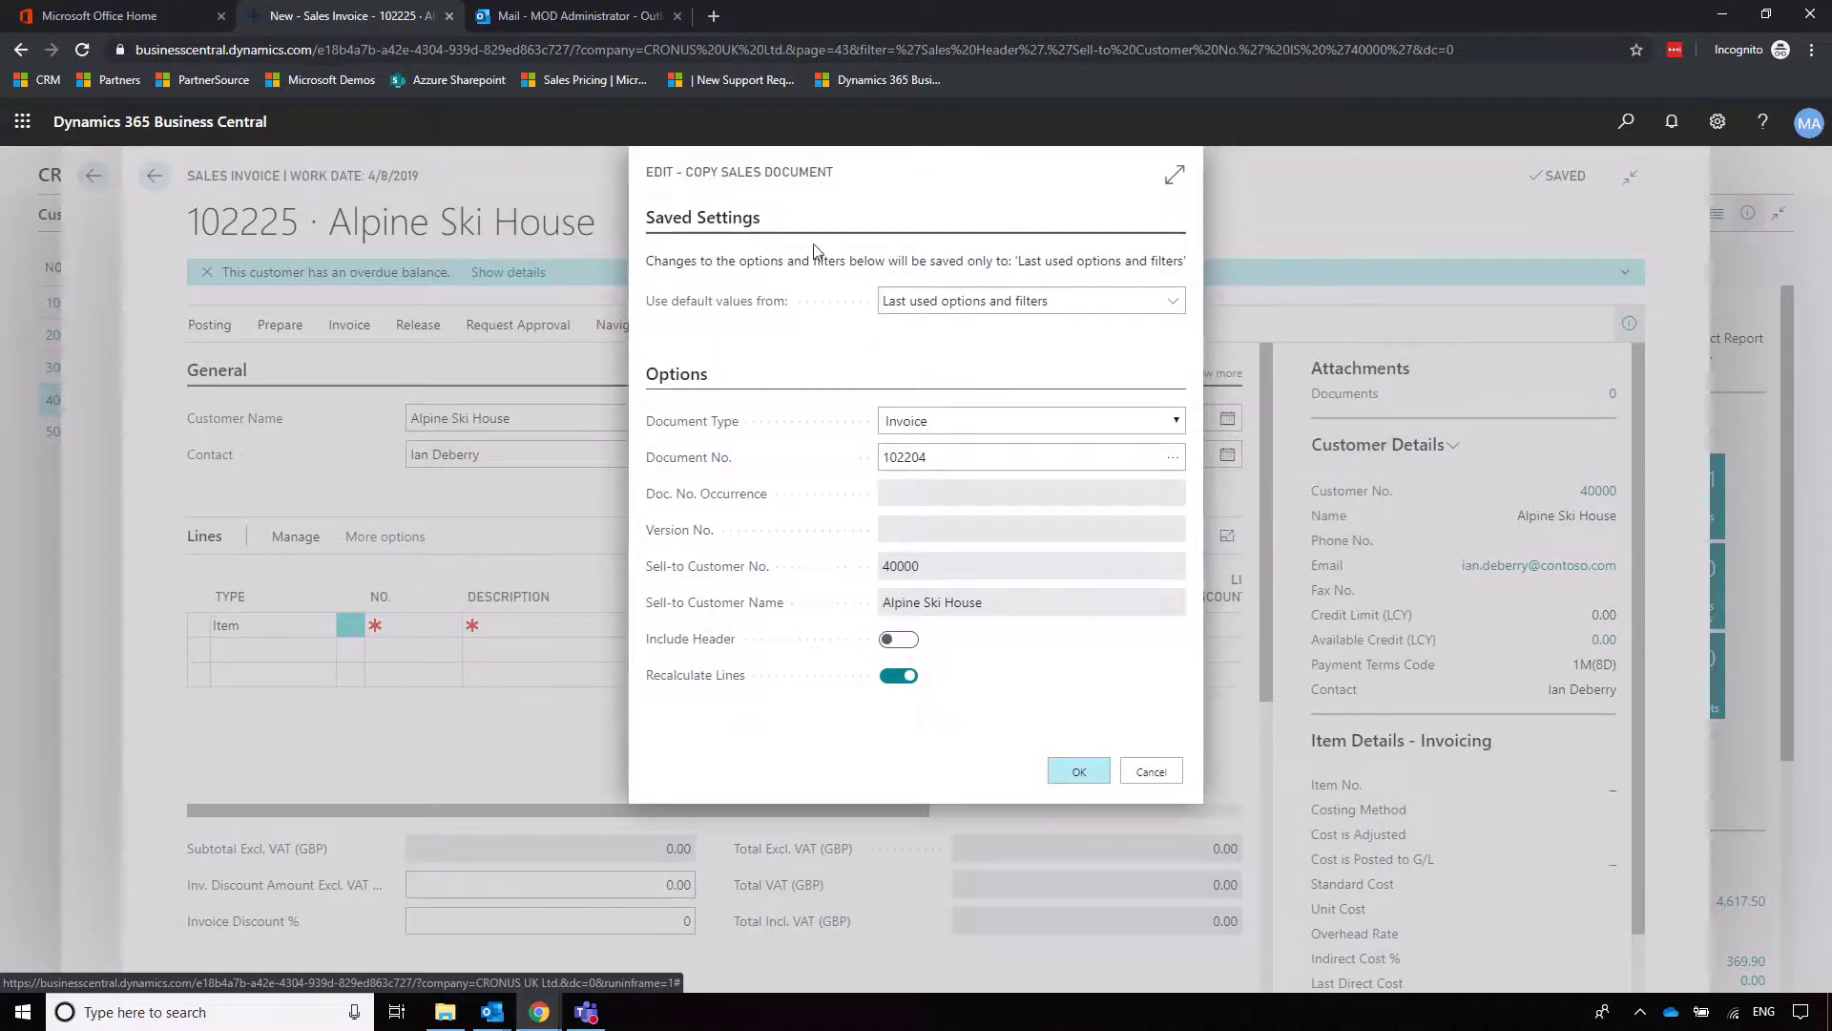
pyautogui.click(1061, 774)
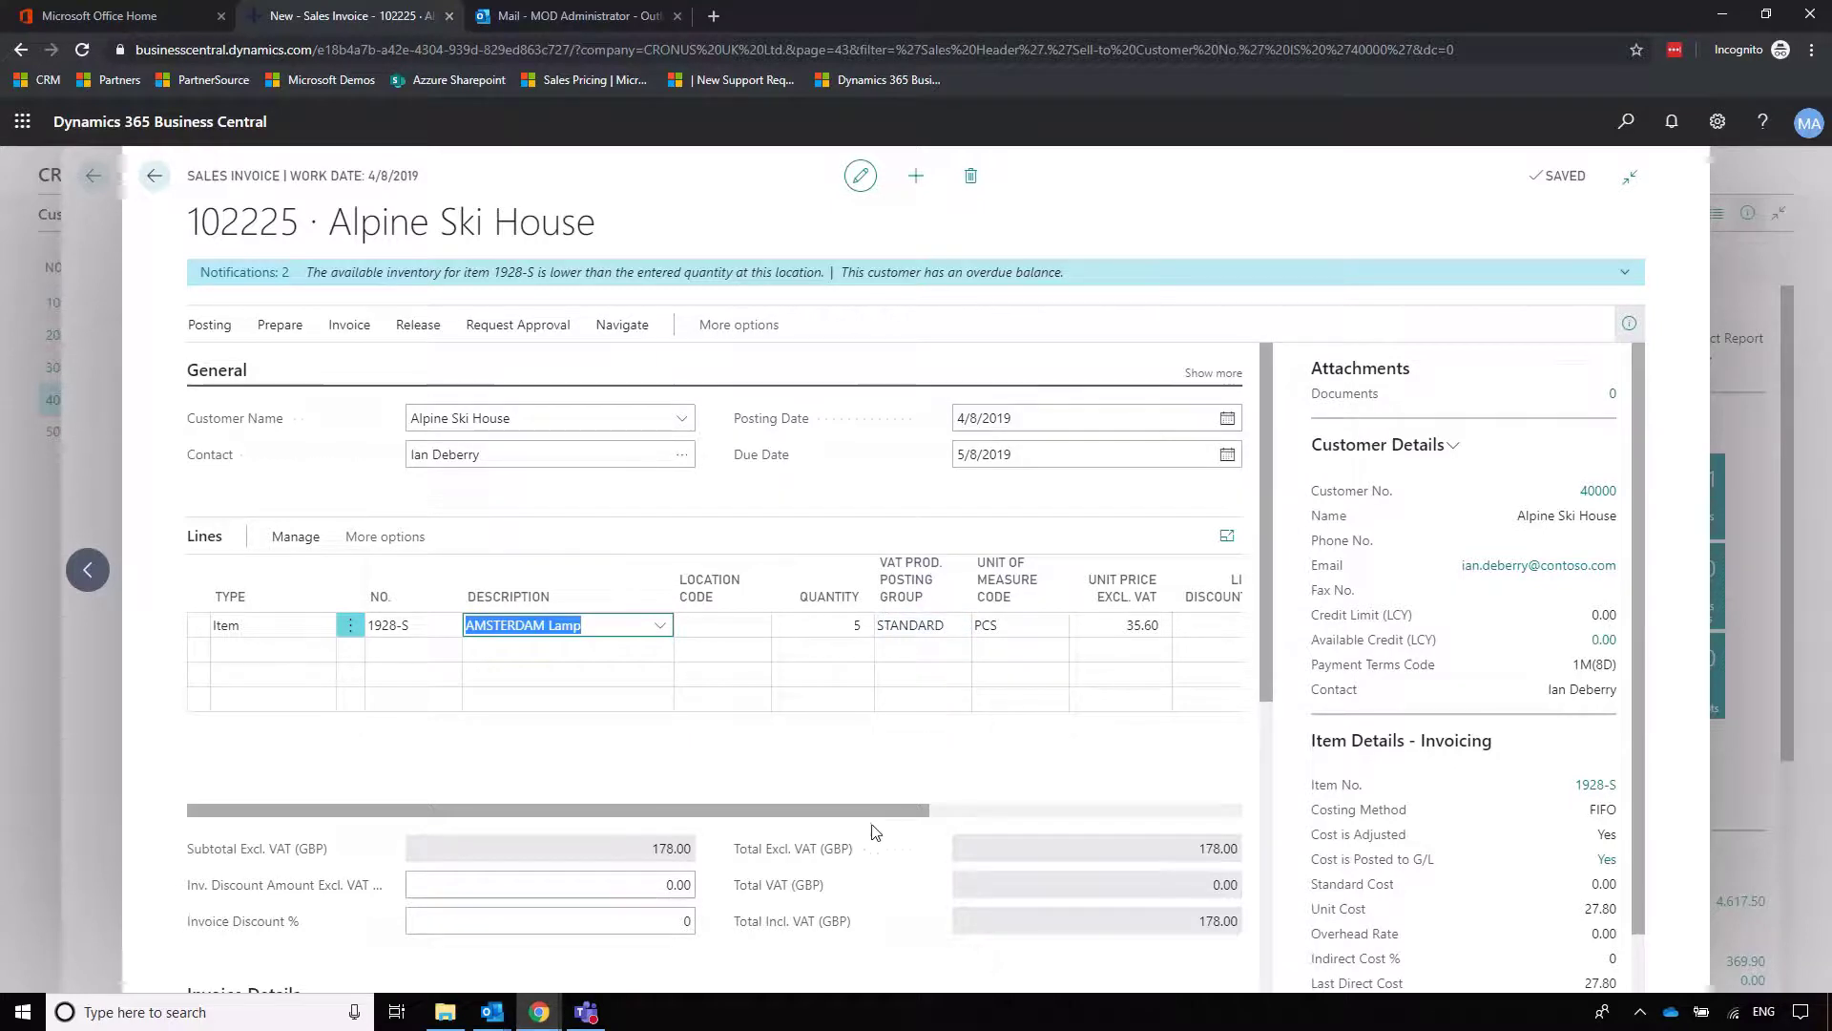
# Add a second item line, General Consultancy with quantity 1, bringing the invoice to 928.00
pyautogui.click(587, 706)
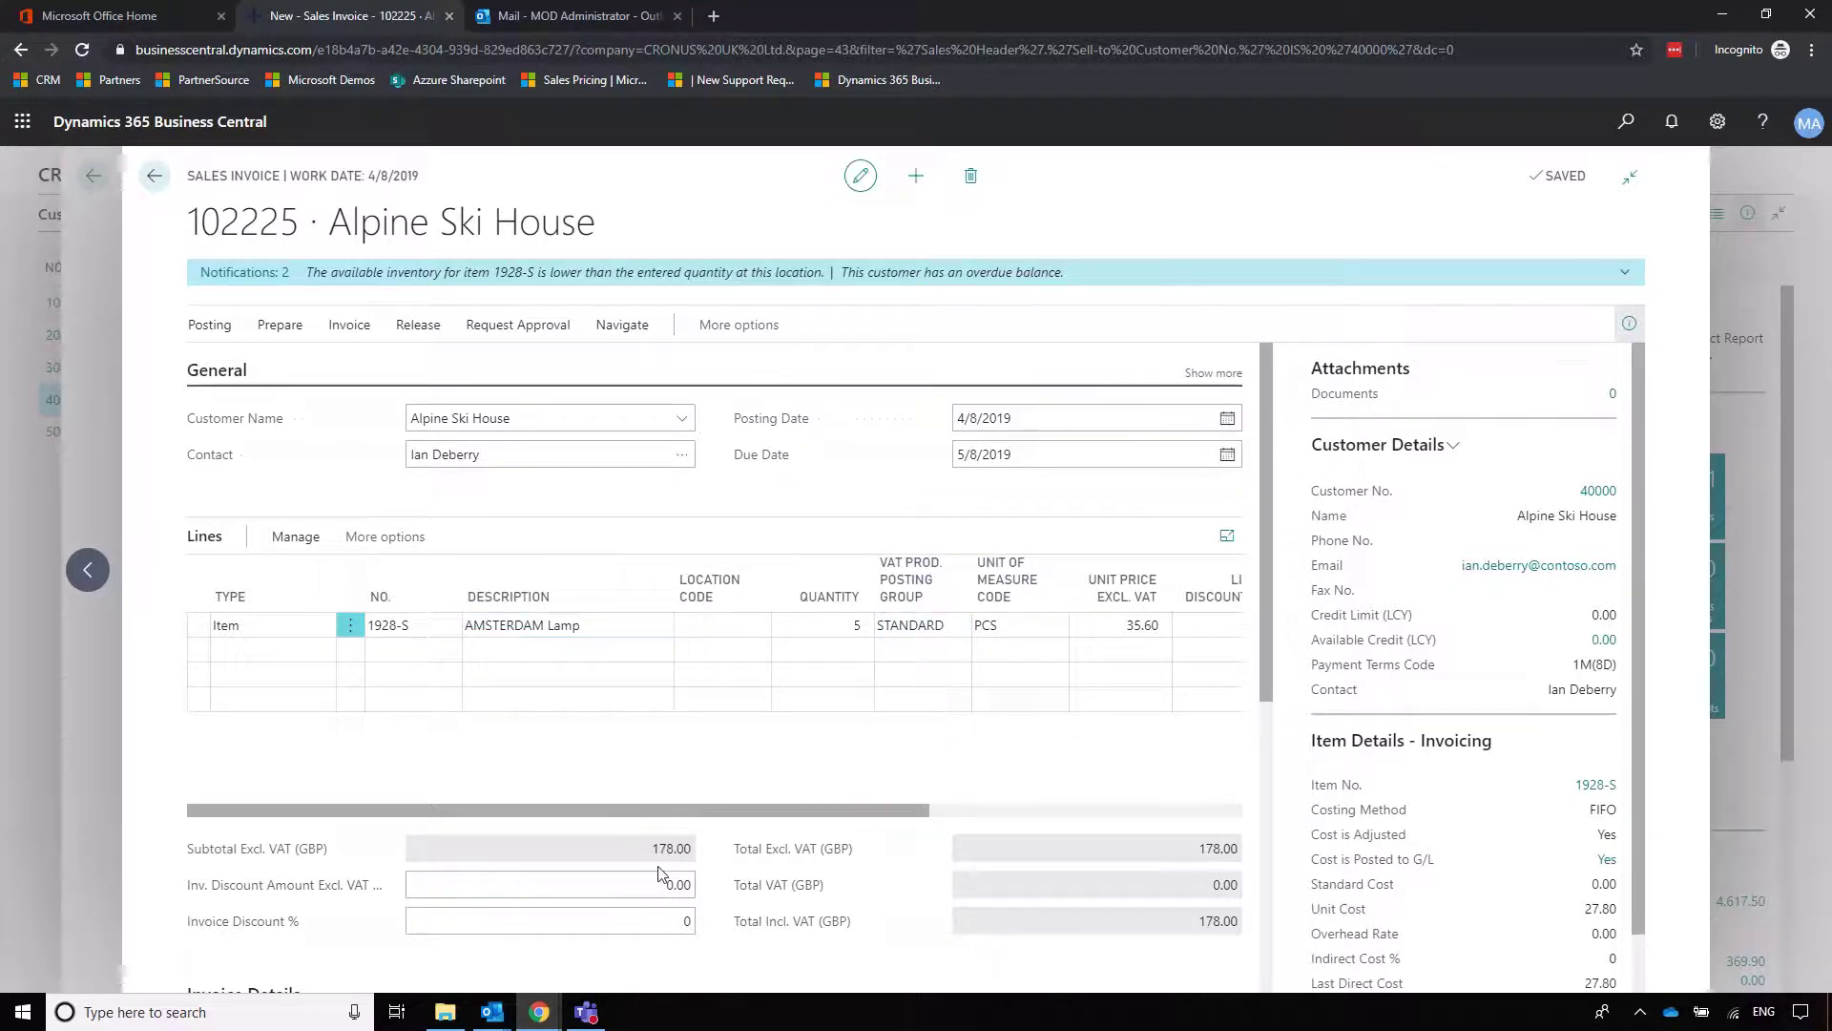
pyautogui.click(287, 649)
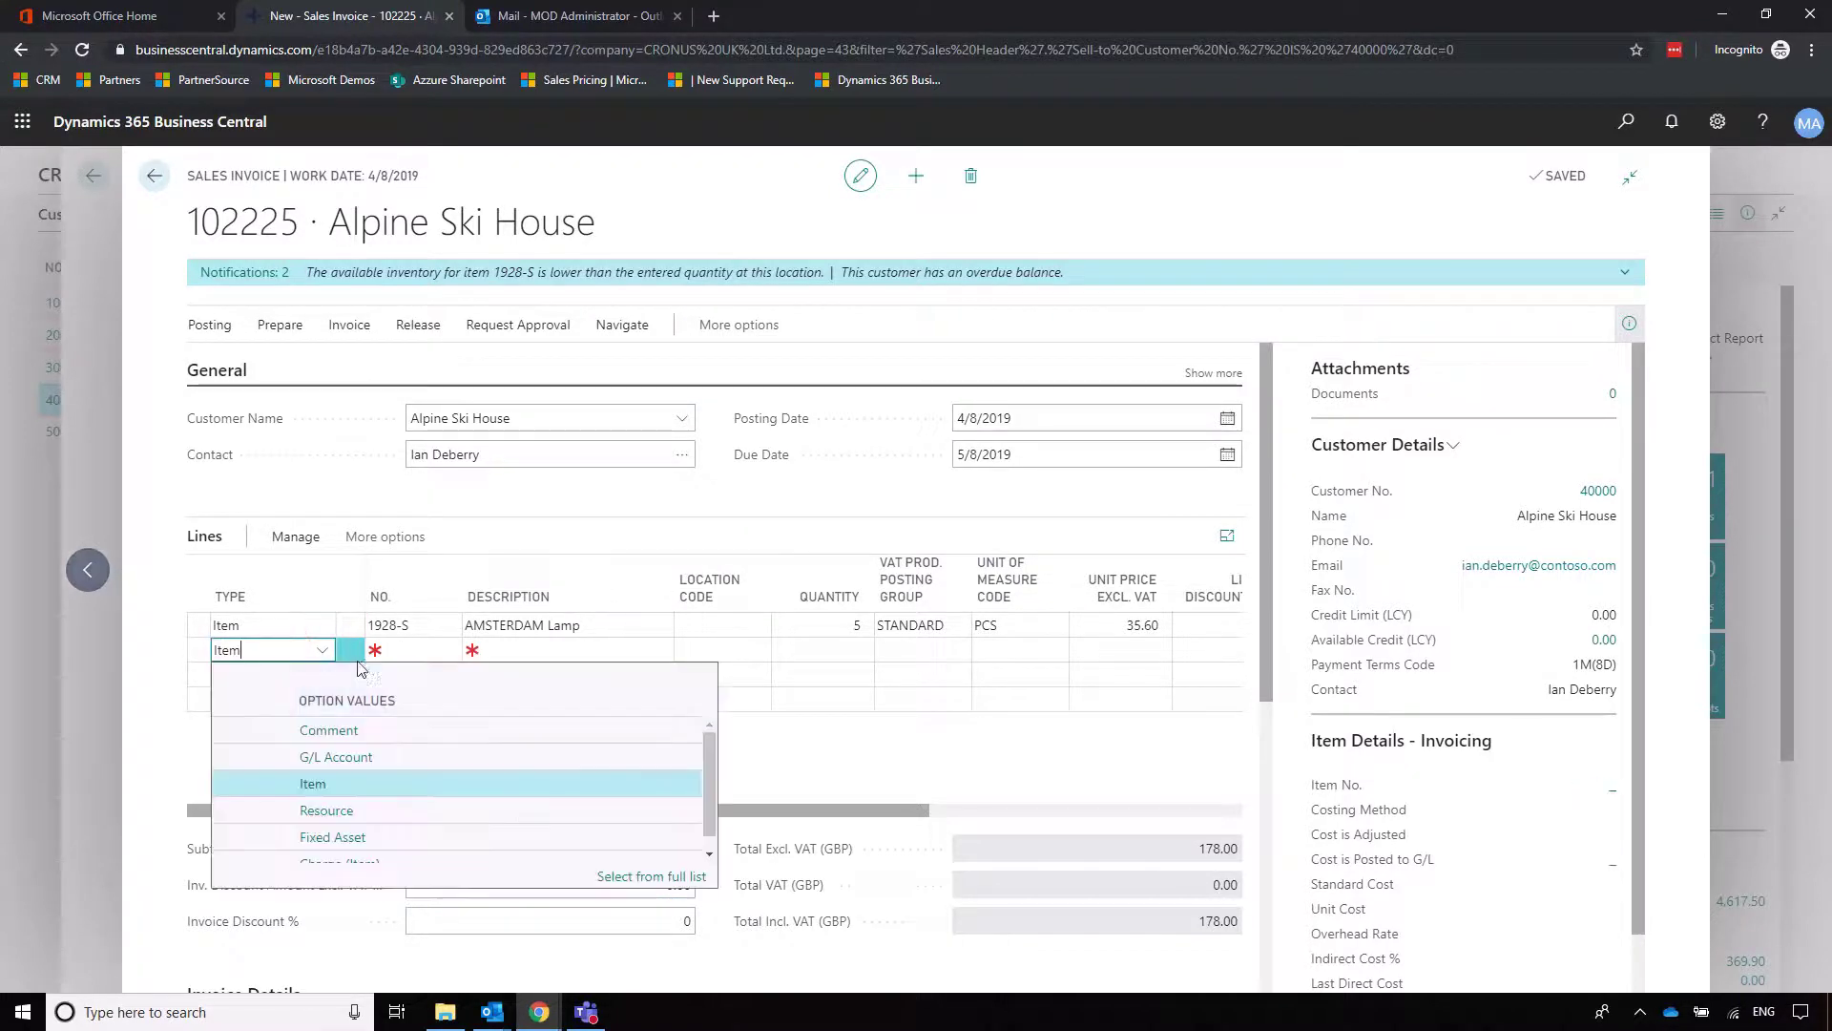
pyautogui.click(434, 649)
pyautogui.write('general')
pyautogui.click(427, 734)
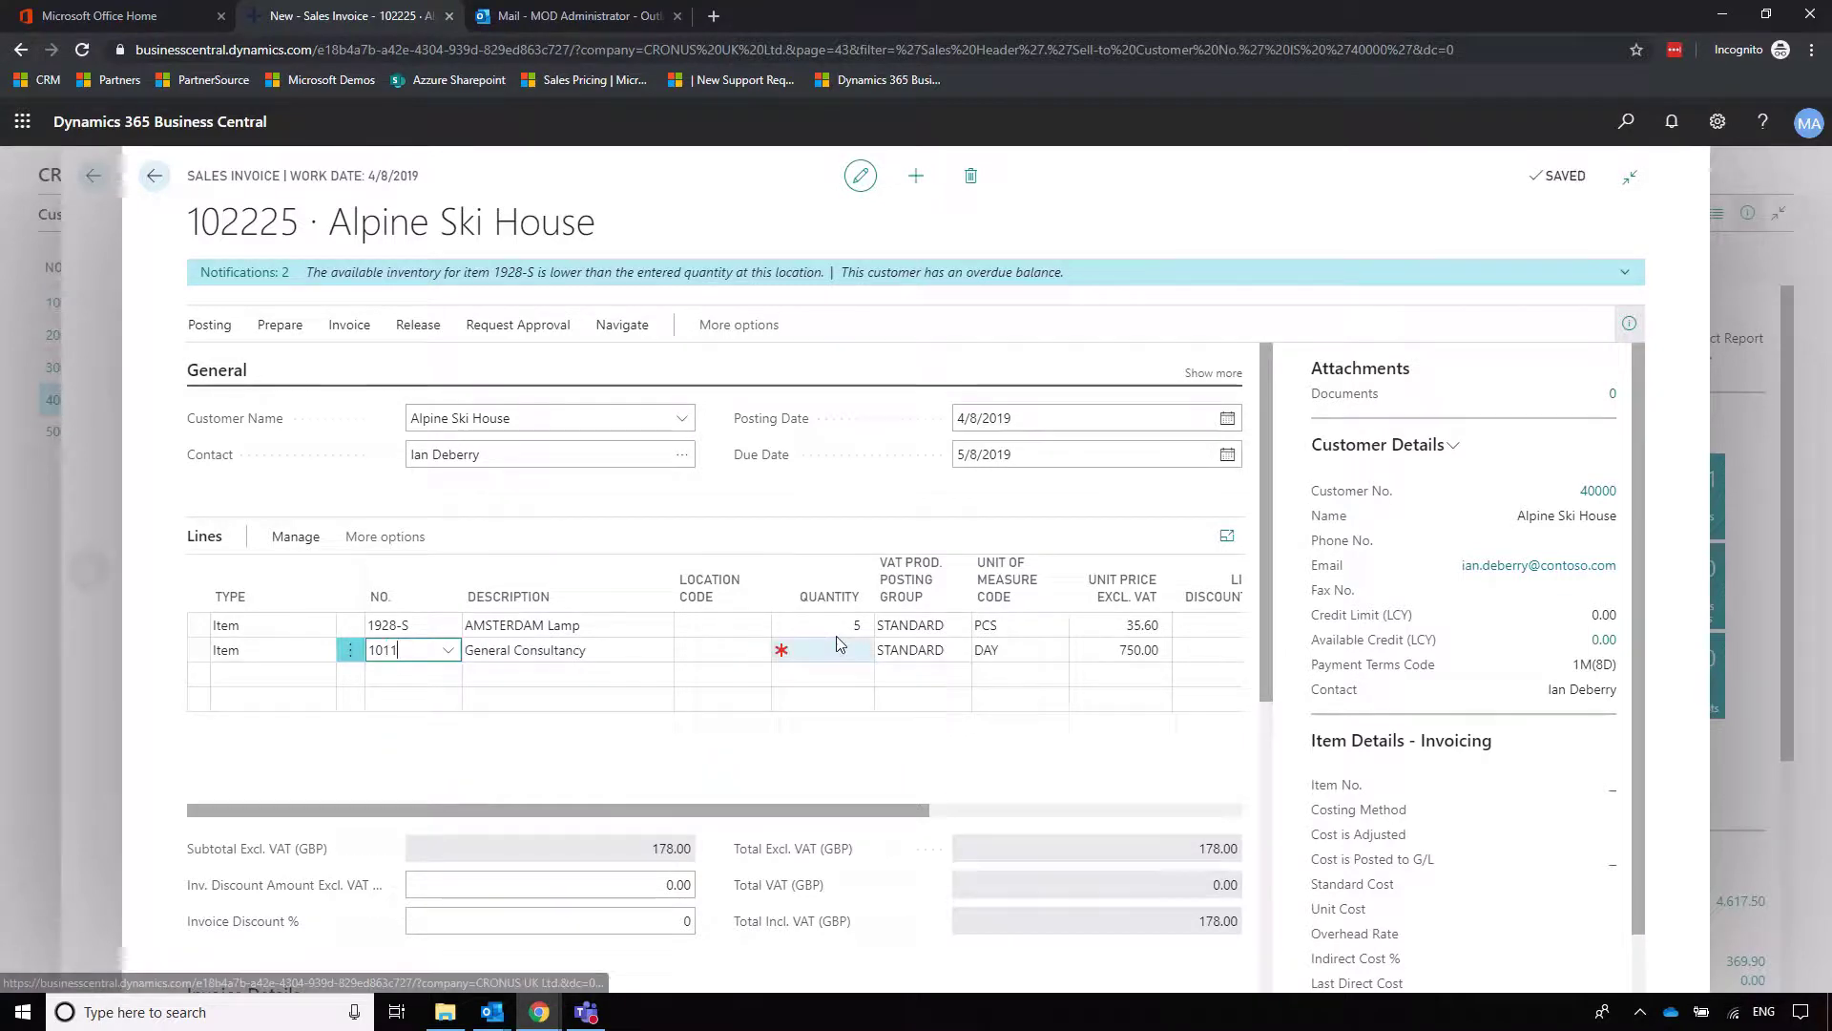
pyautogui.click(838, 644)
pyautogui.write('1')
pyautogui.press('Tab')
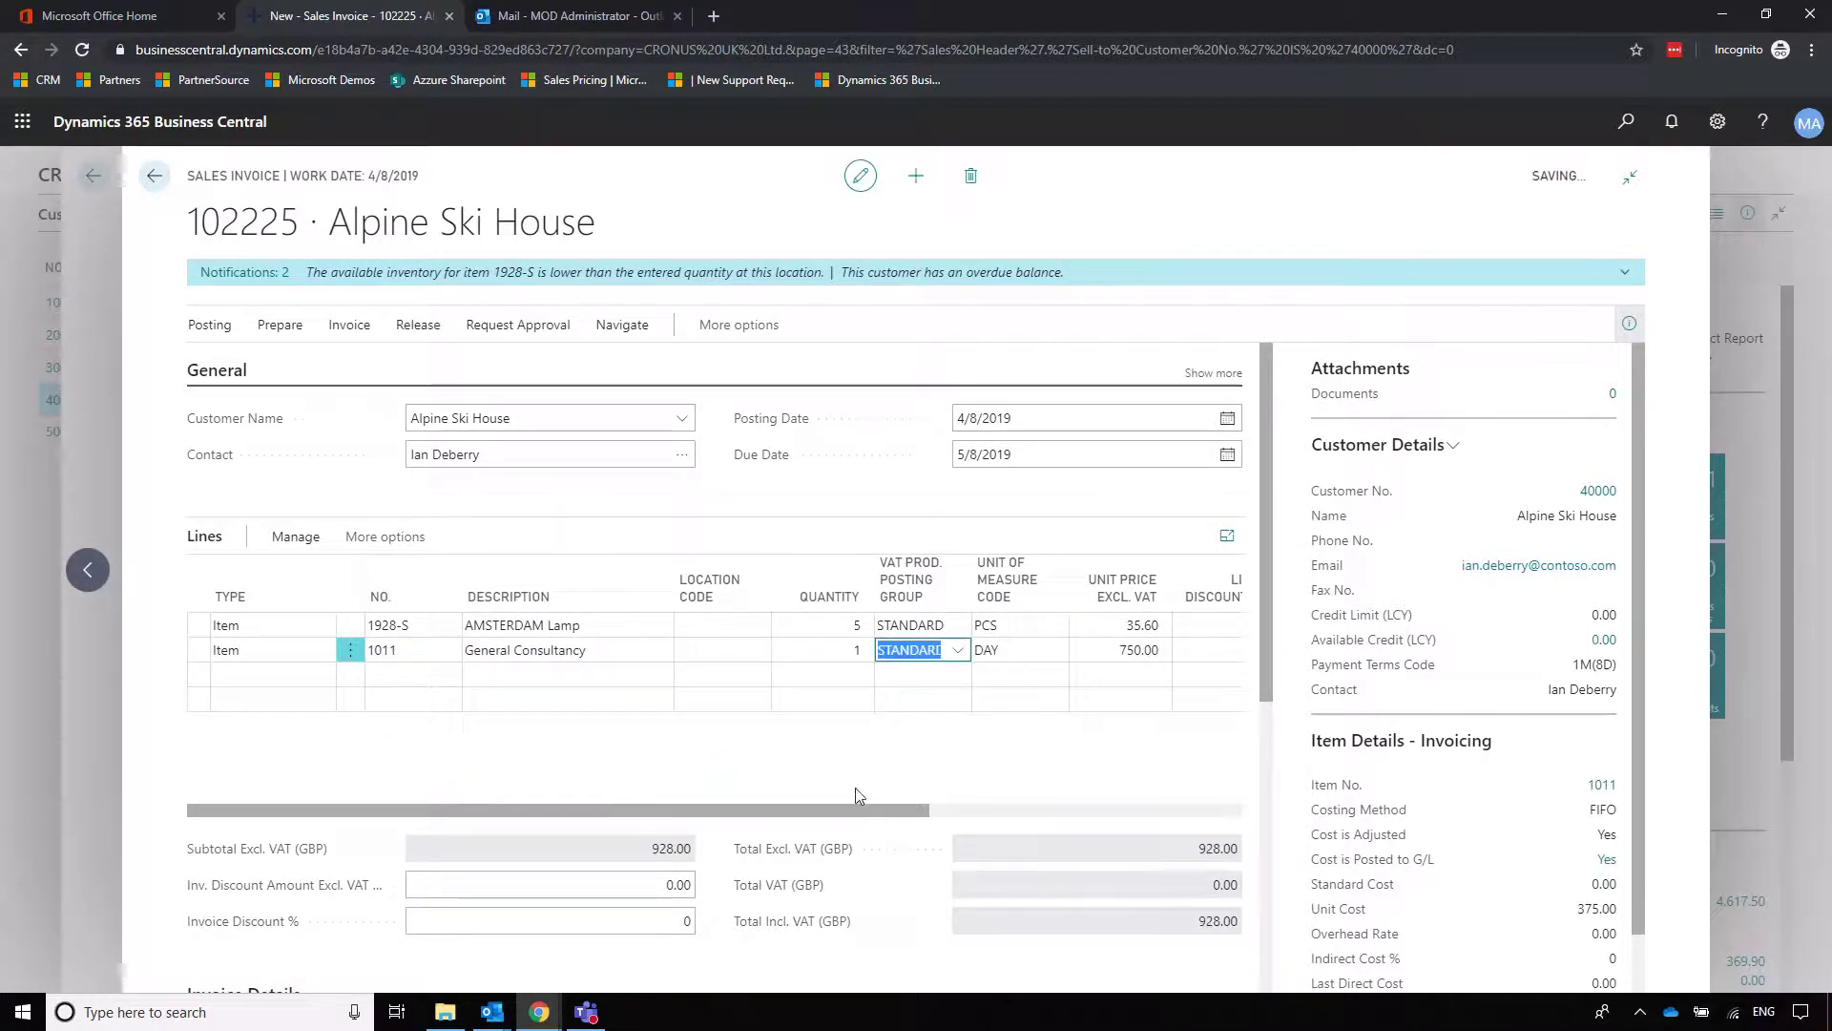
pyautogui.click(863, 740)
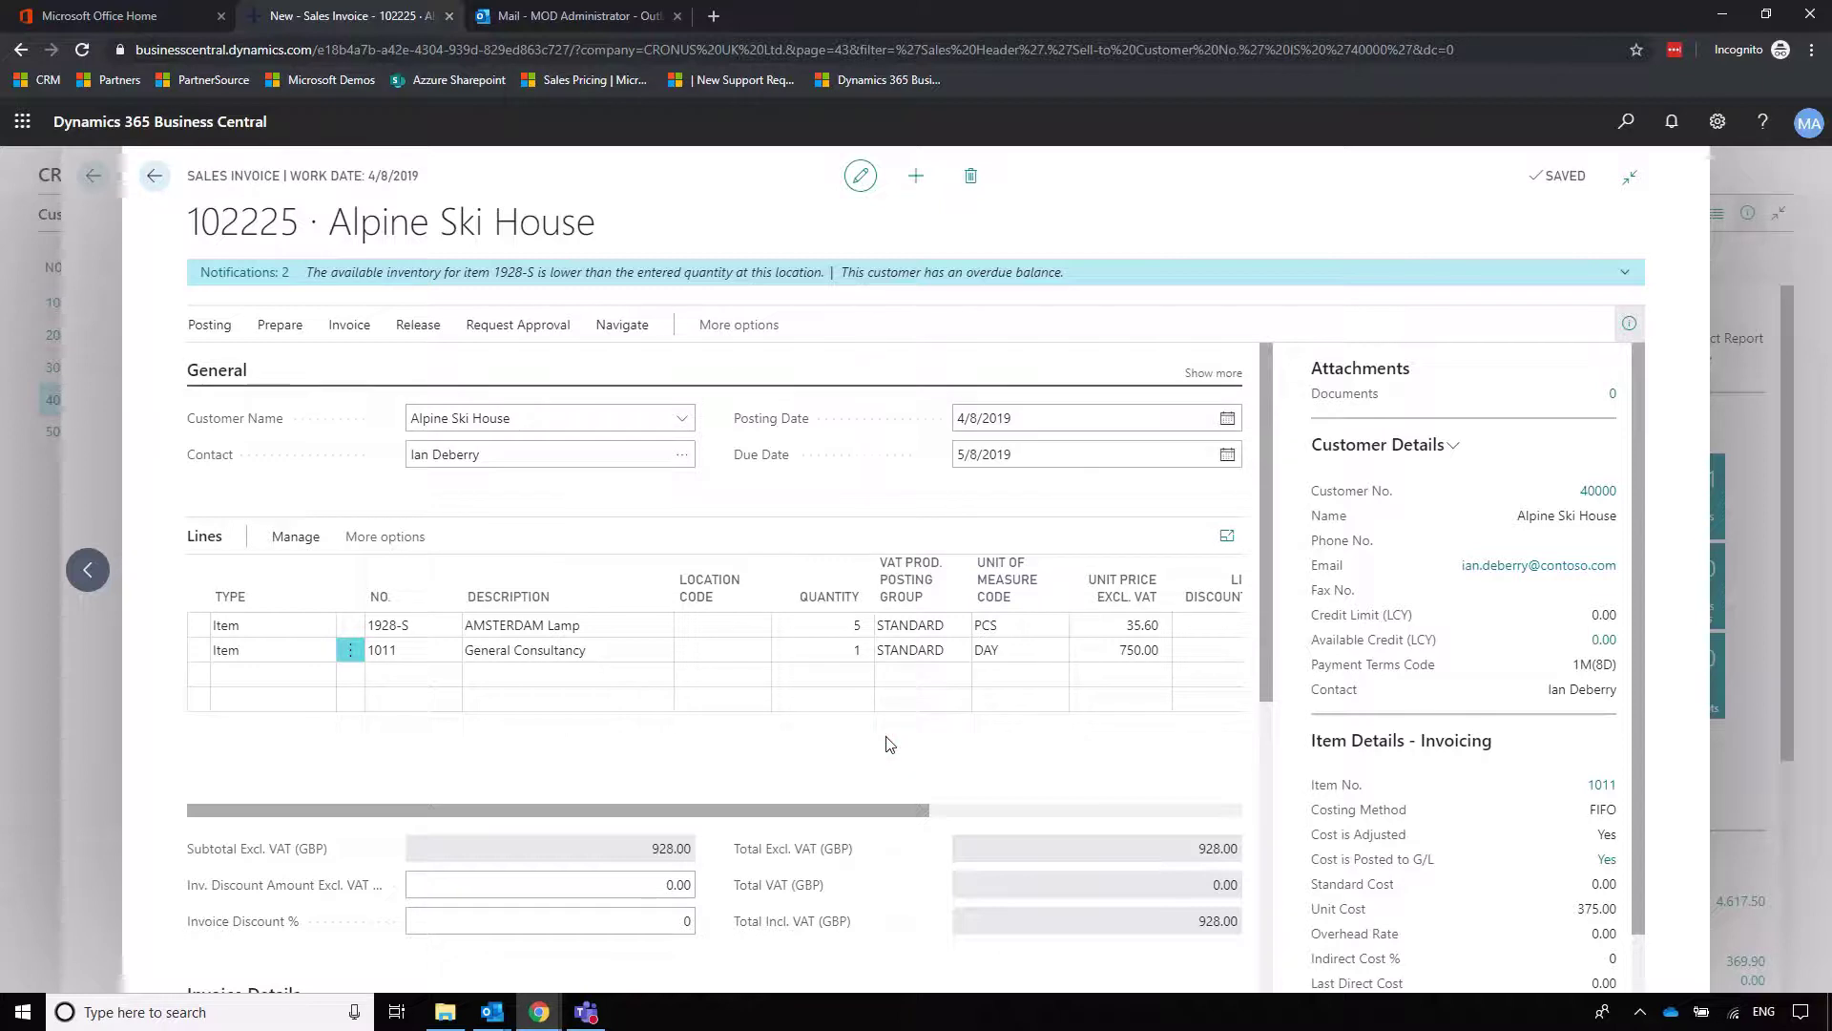
# Review the invoice details, including the VAT Bus. Posting Group value
pyautogui.scroll(-2, 1049, 754)
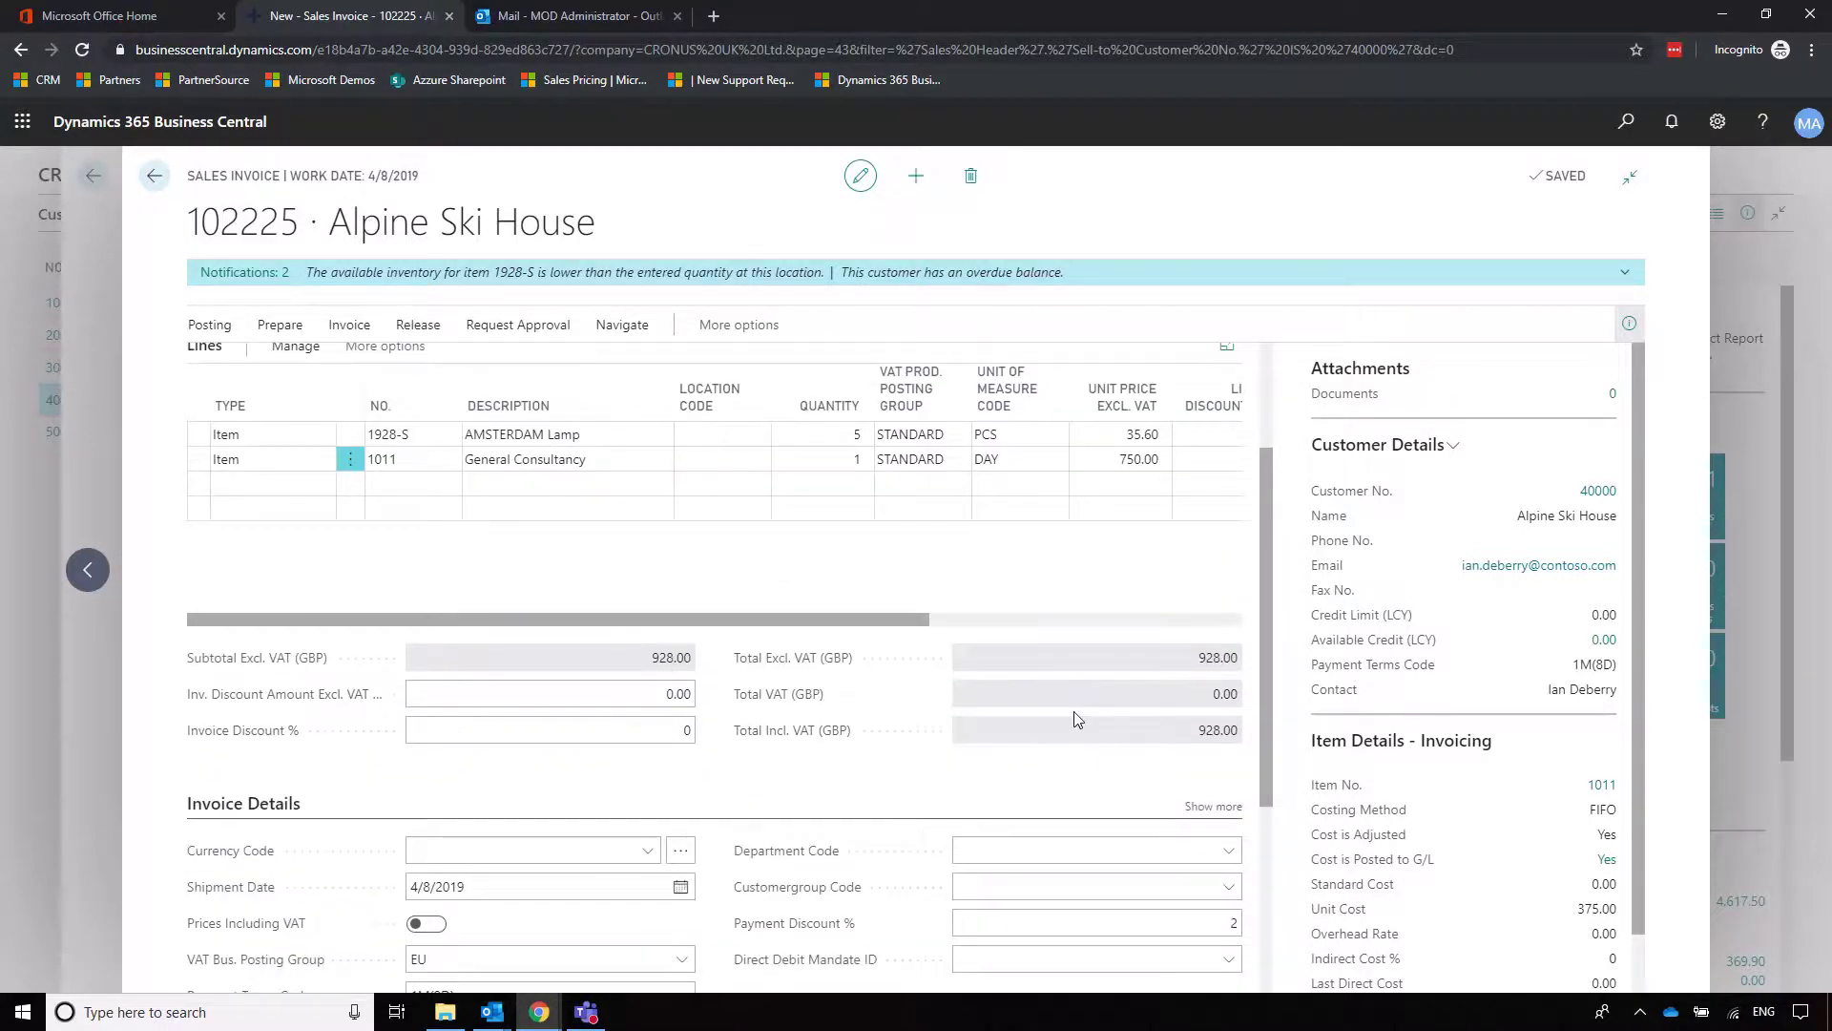
pyautogui.scroll(2, 1078, 750)
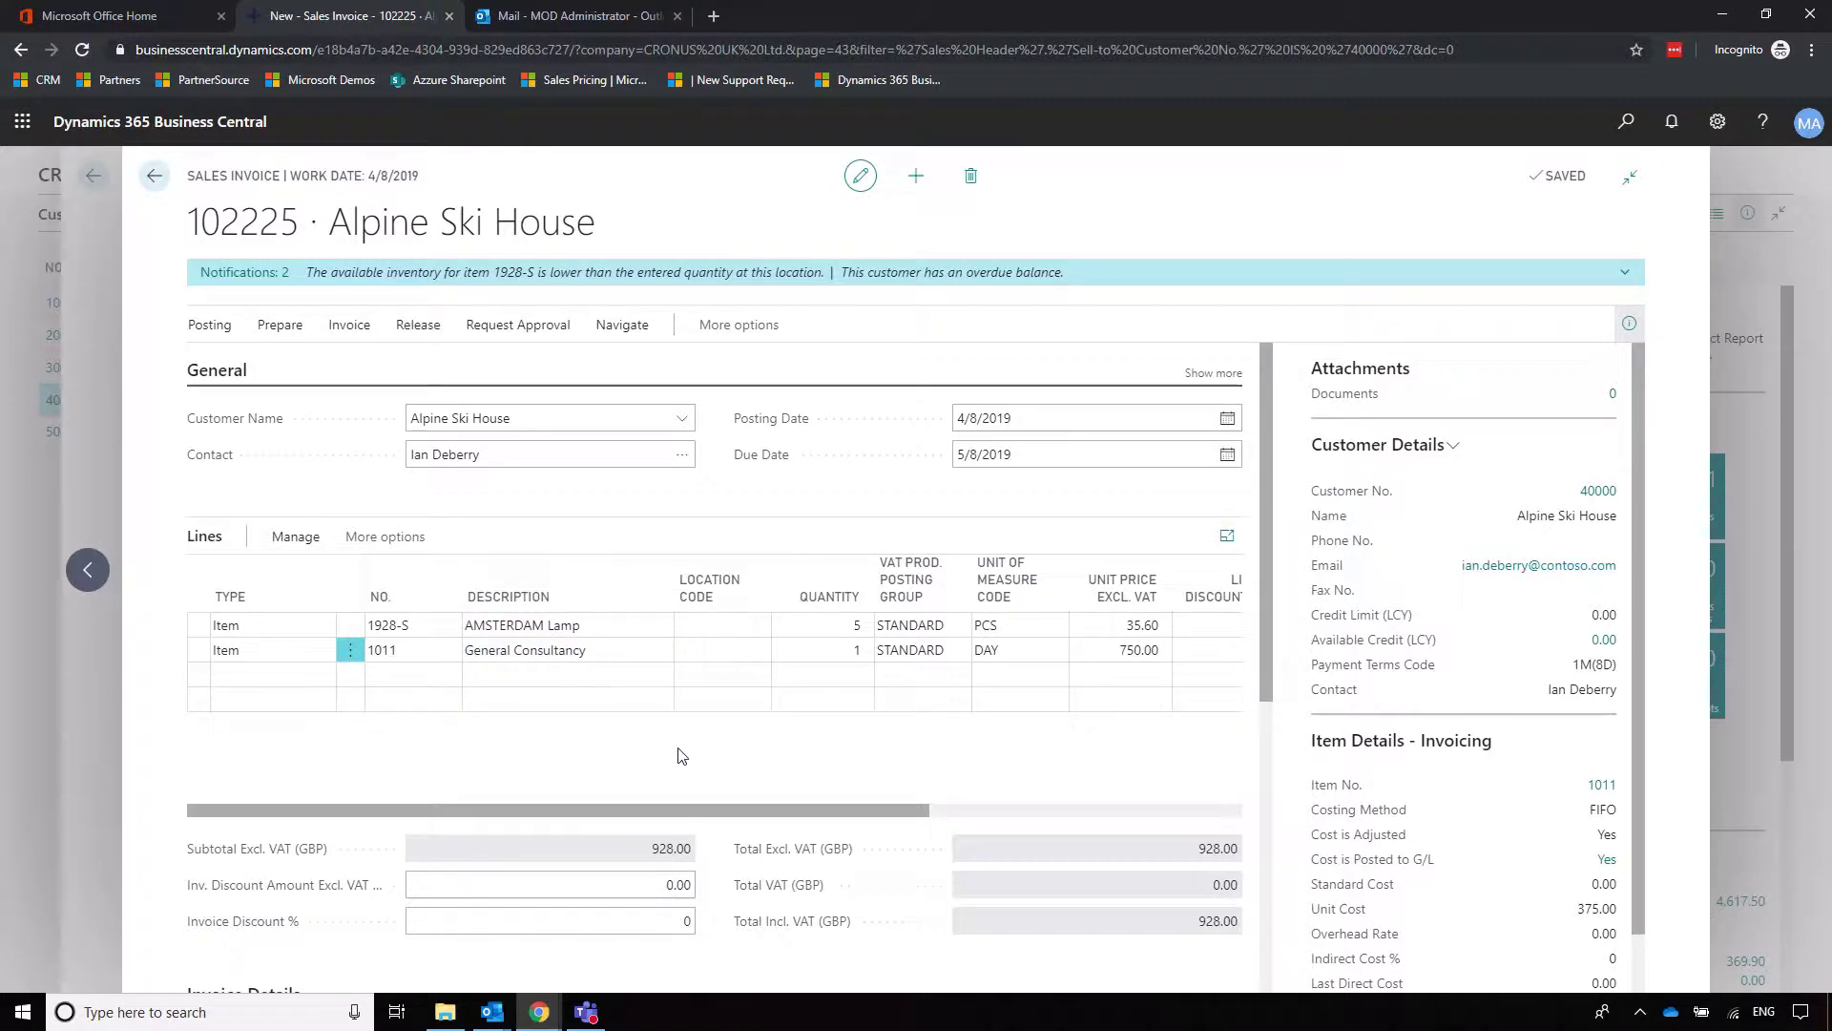
pyautogui.scroll(-4, 620, 716)
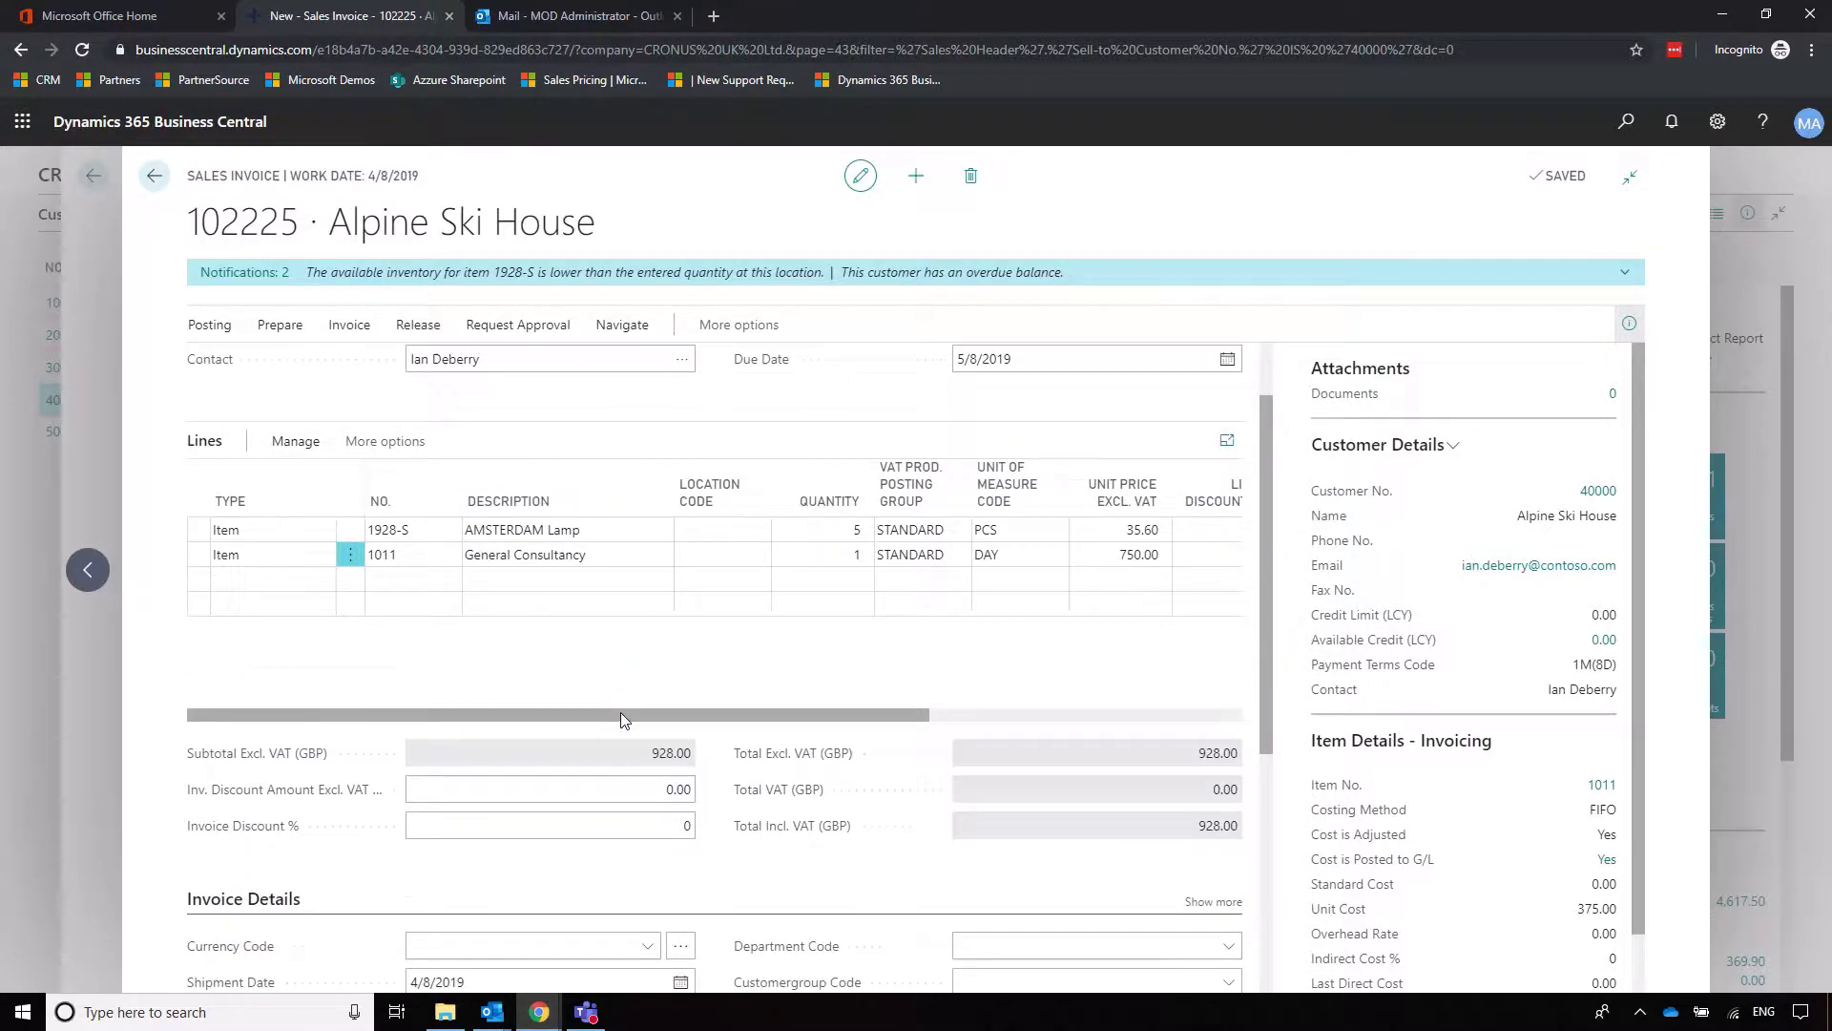
pyautogui.scroll(4, 621, 721)
pyautogui.scroll(-4, 622, 722)
pyautogui.click(483, 768)
pyautogui.click(931, 910)
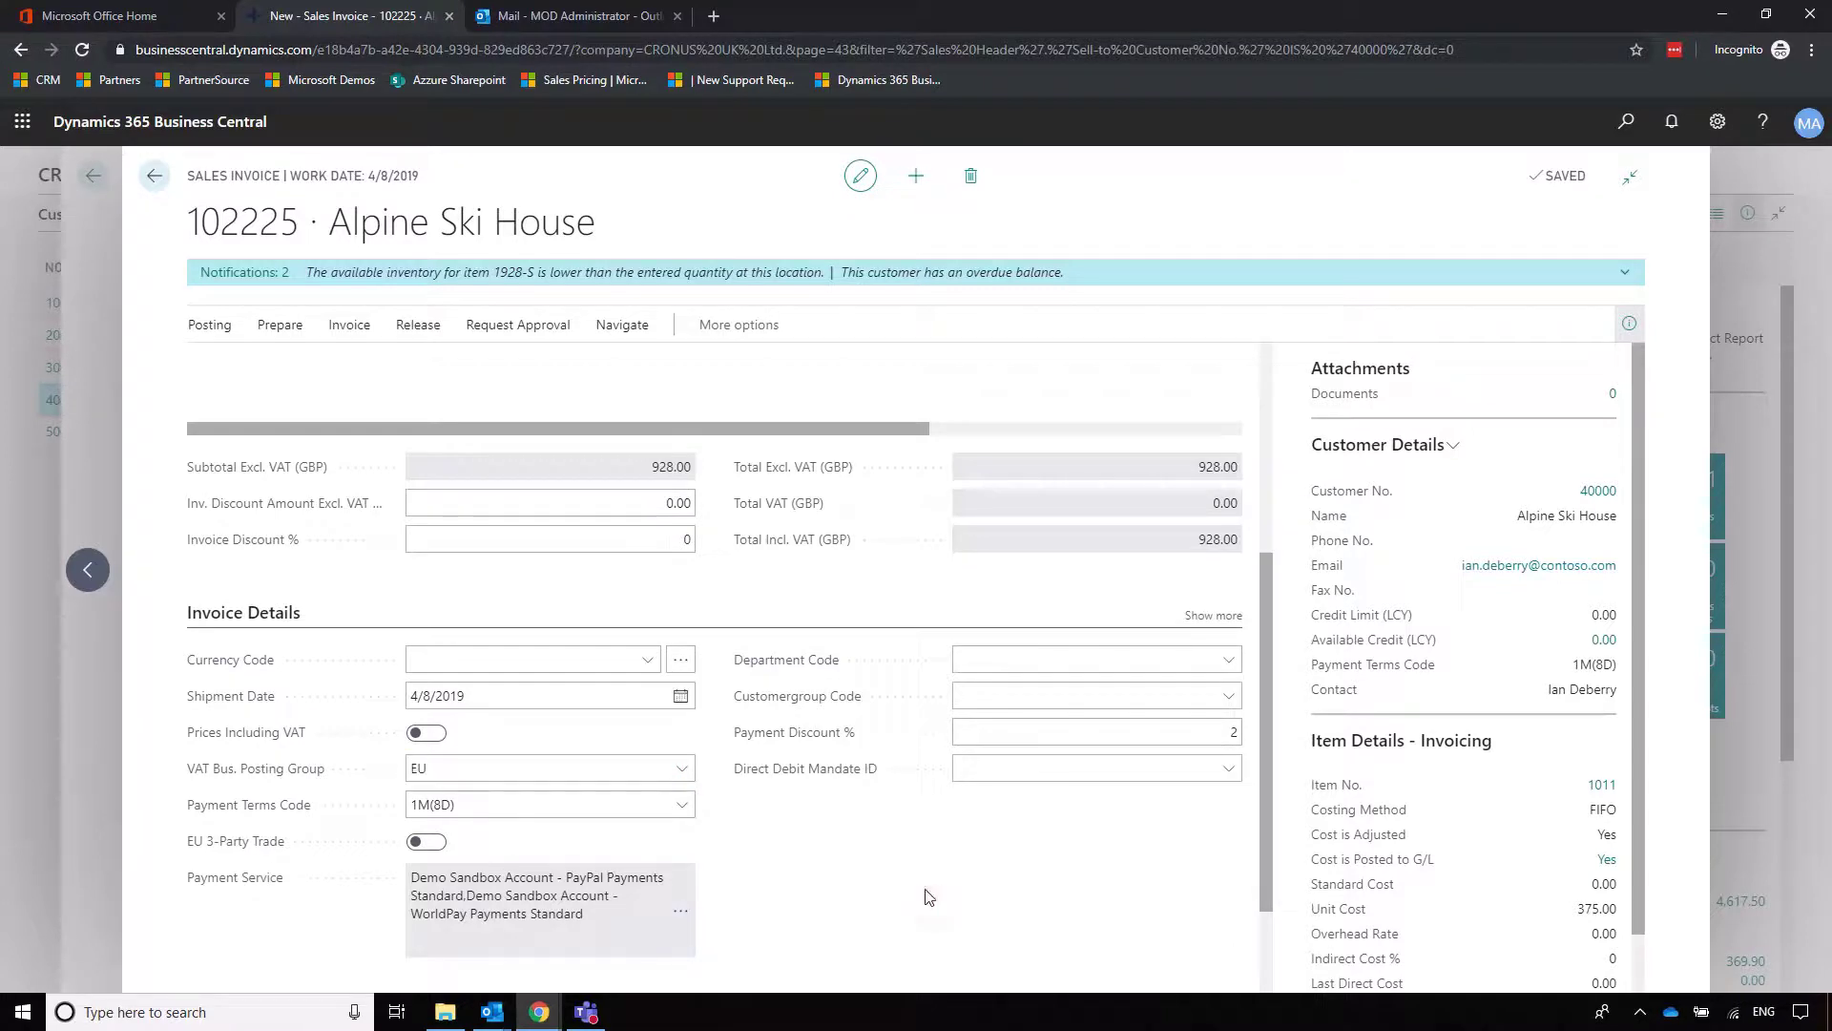
pyautogui.scroll(4, 902, 868)
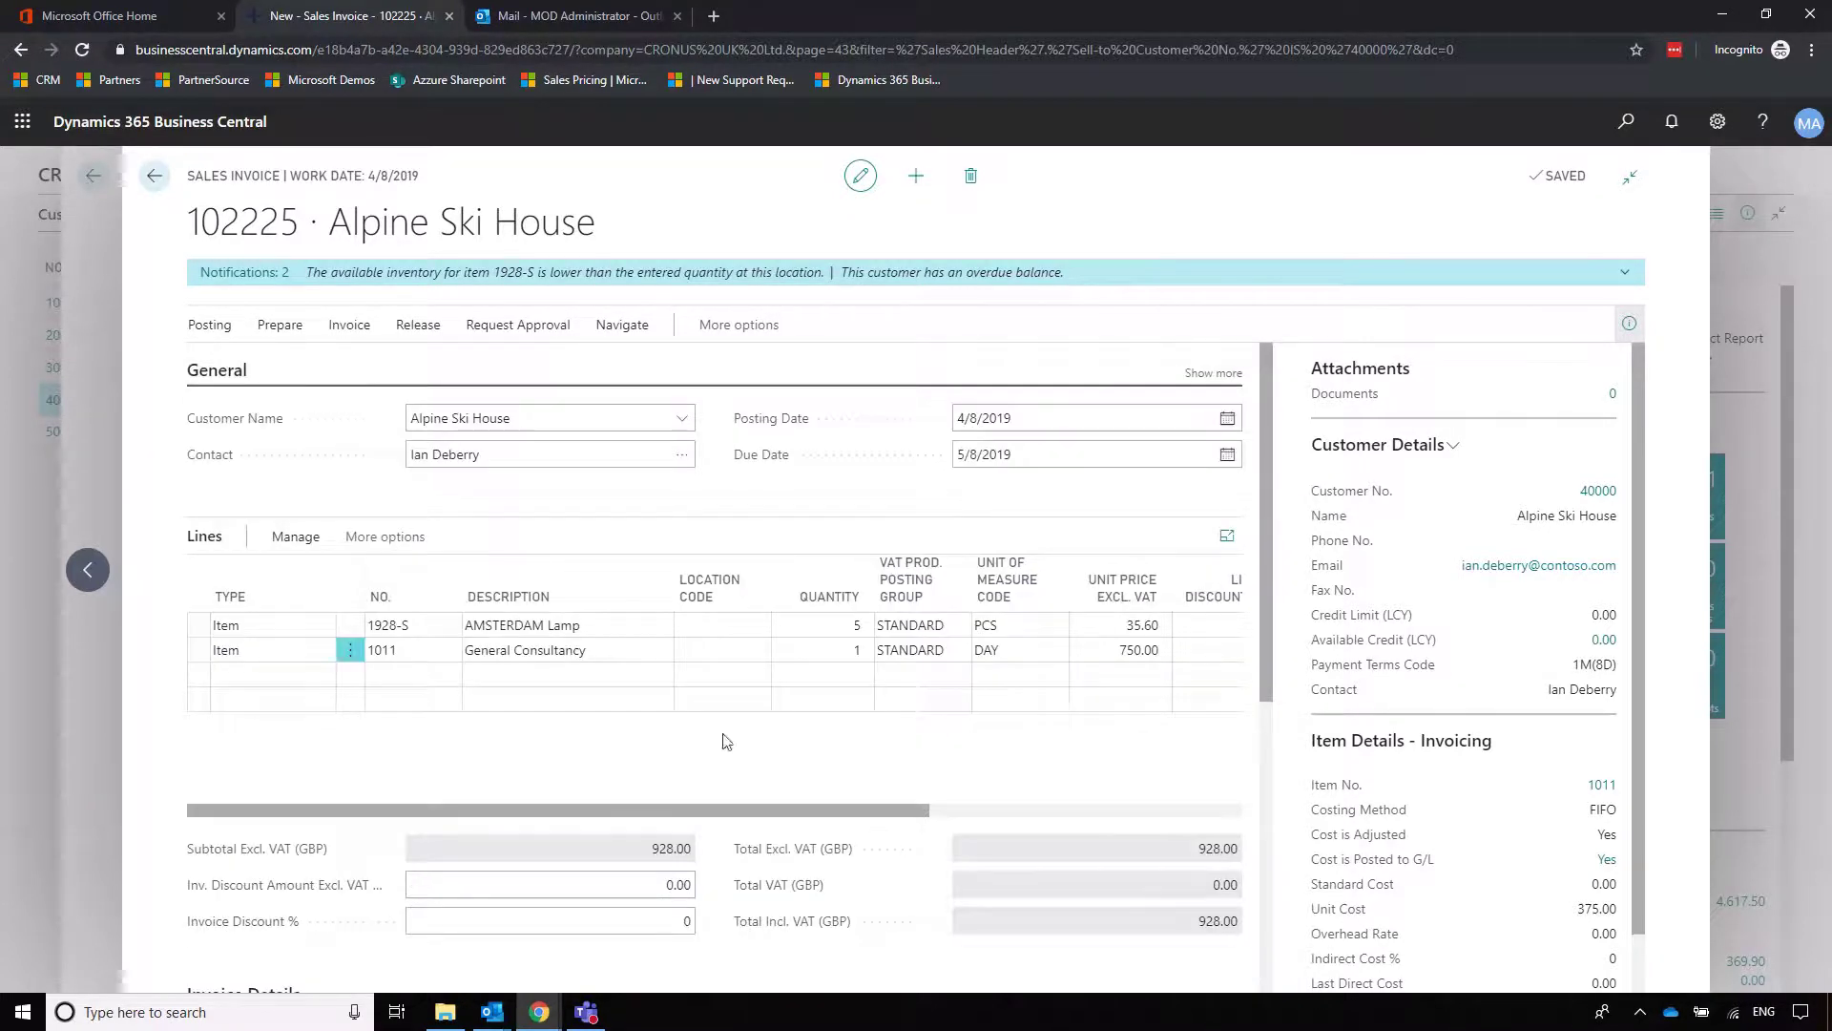
# Post and send invoice 102225, which is posted as 103228
pyautogui.click(209, 325)
pyautogui.click(448, 358)
pyautogui.click(1036, 681)
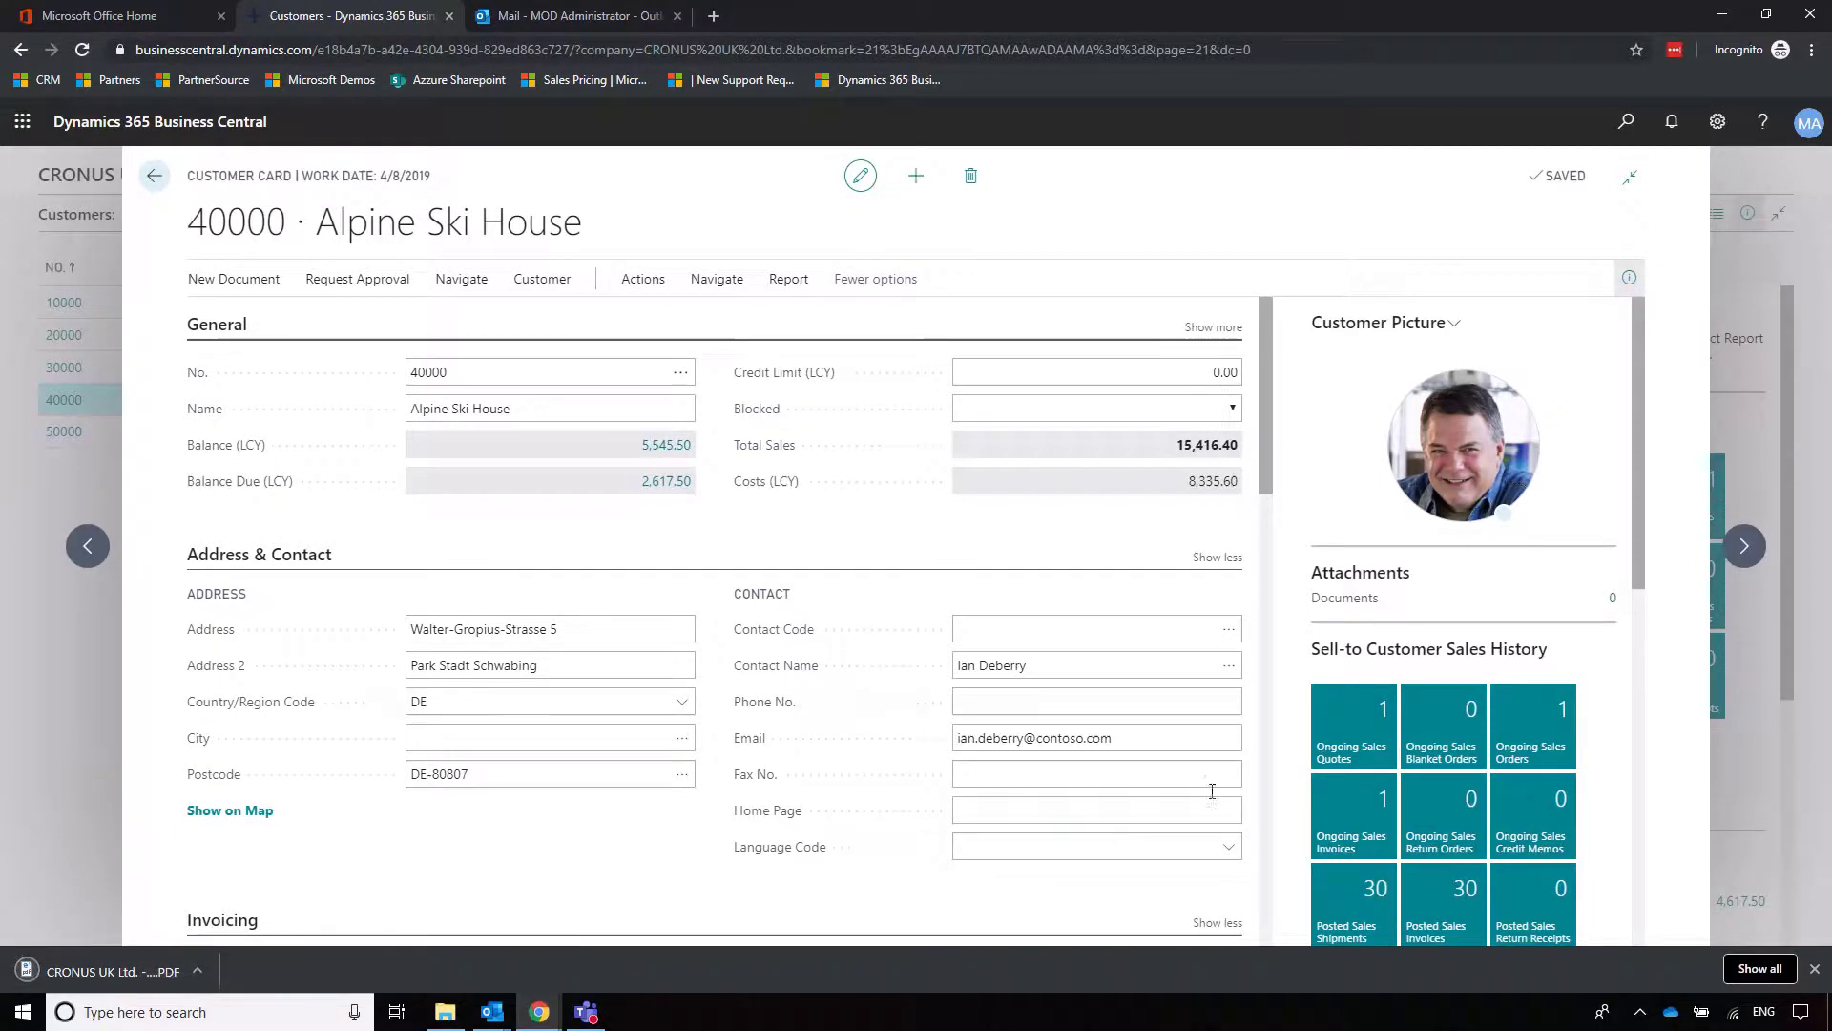
# View the downloaded invoice 103228 PDF in Chrome, then return to the Alpine Ski House card
pyautogui.click(1168, 737)
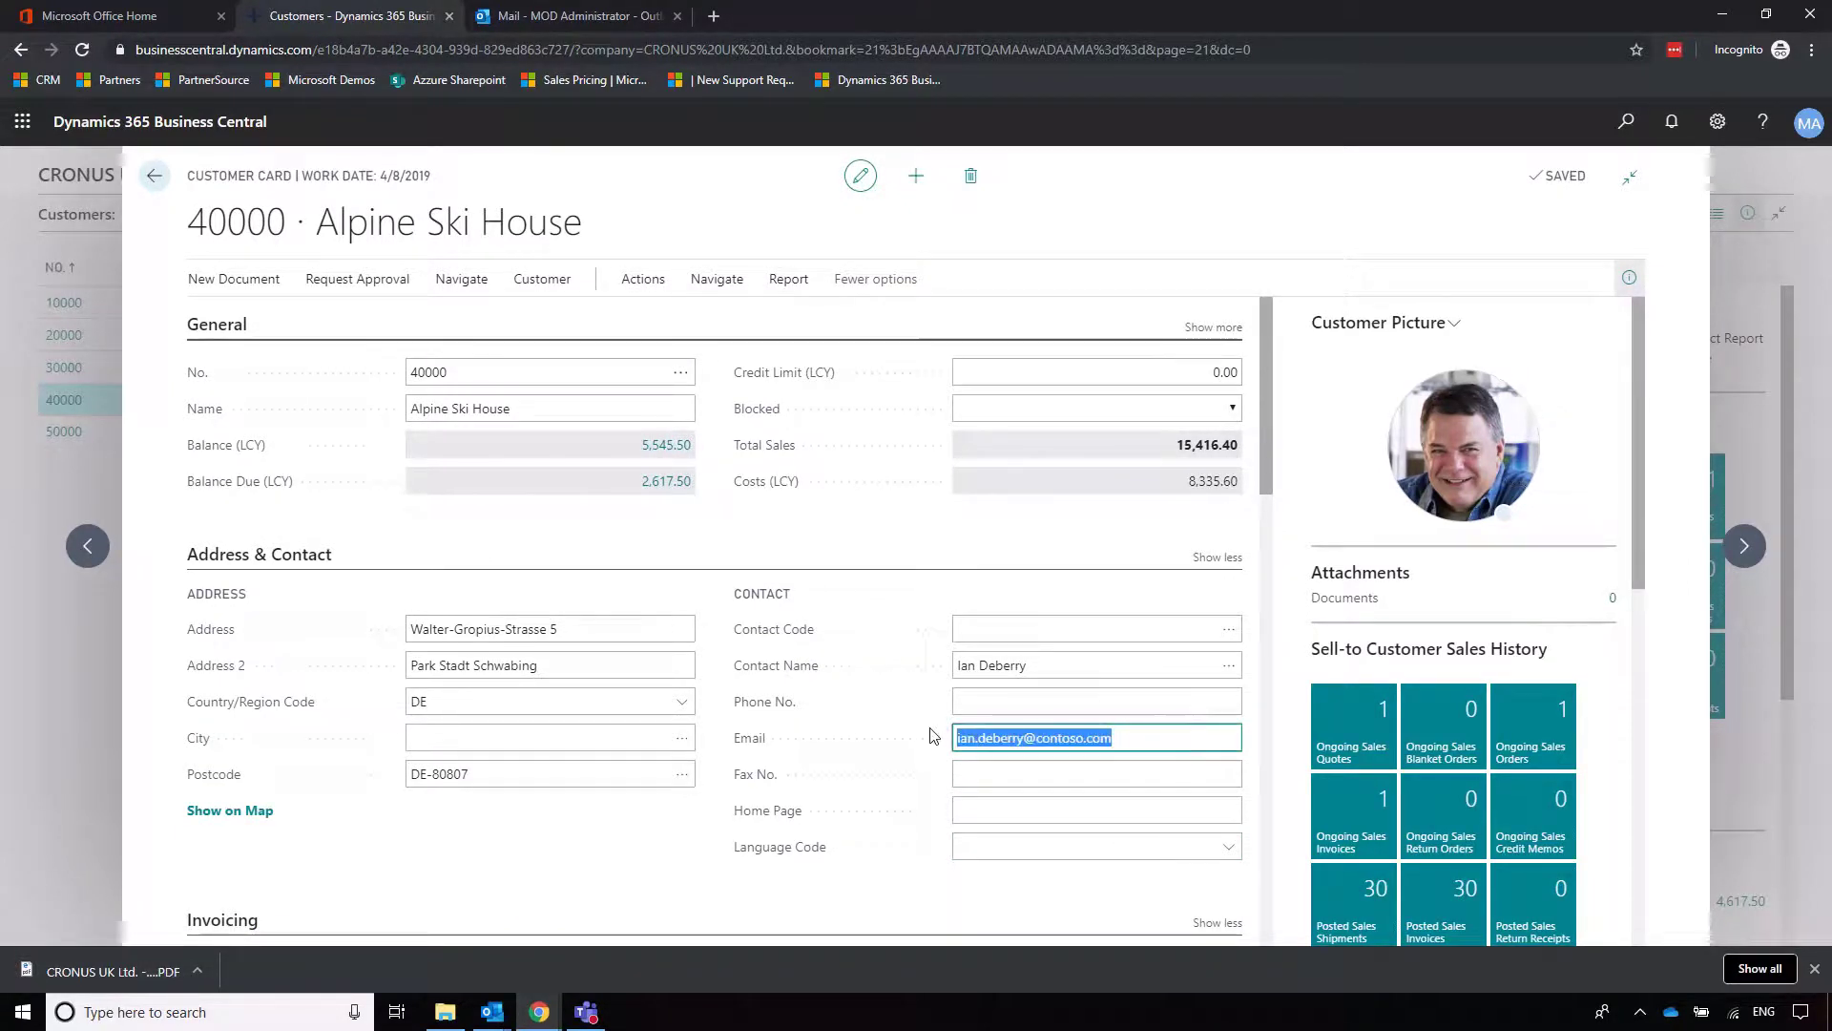
pyautogui.click(113, 970)
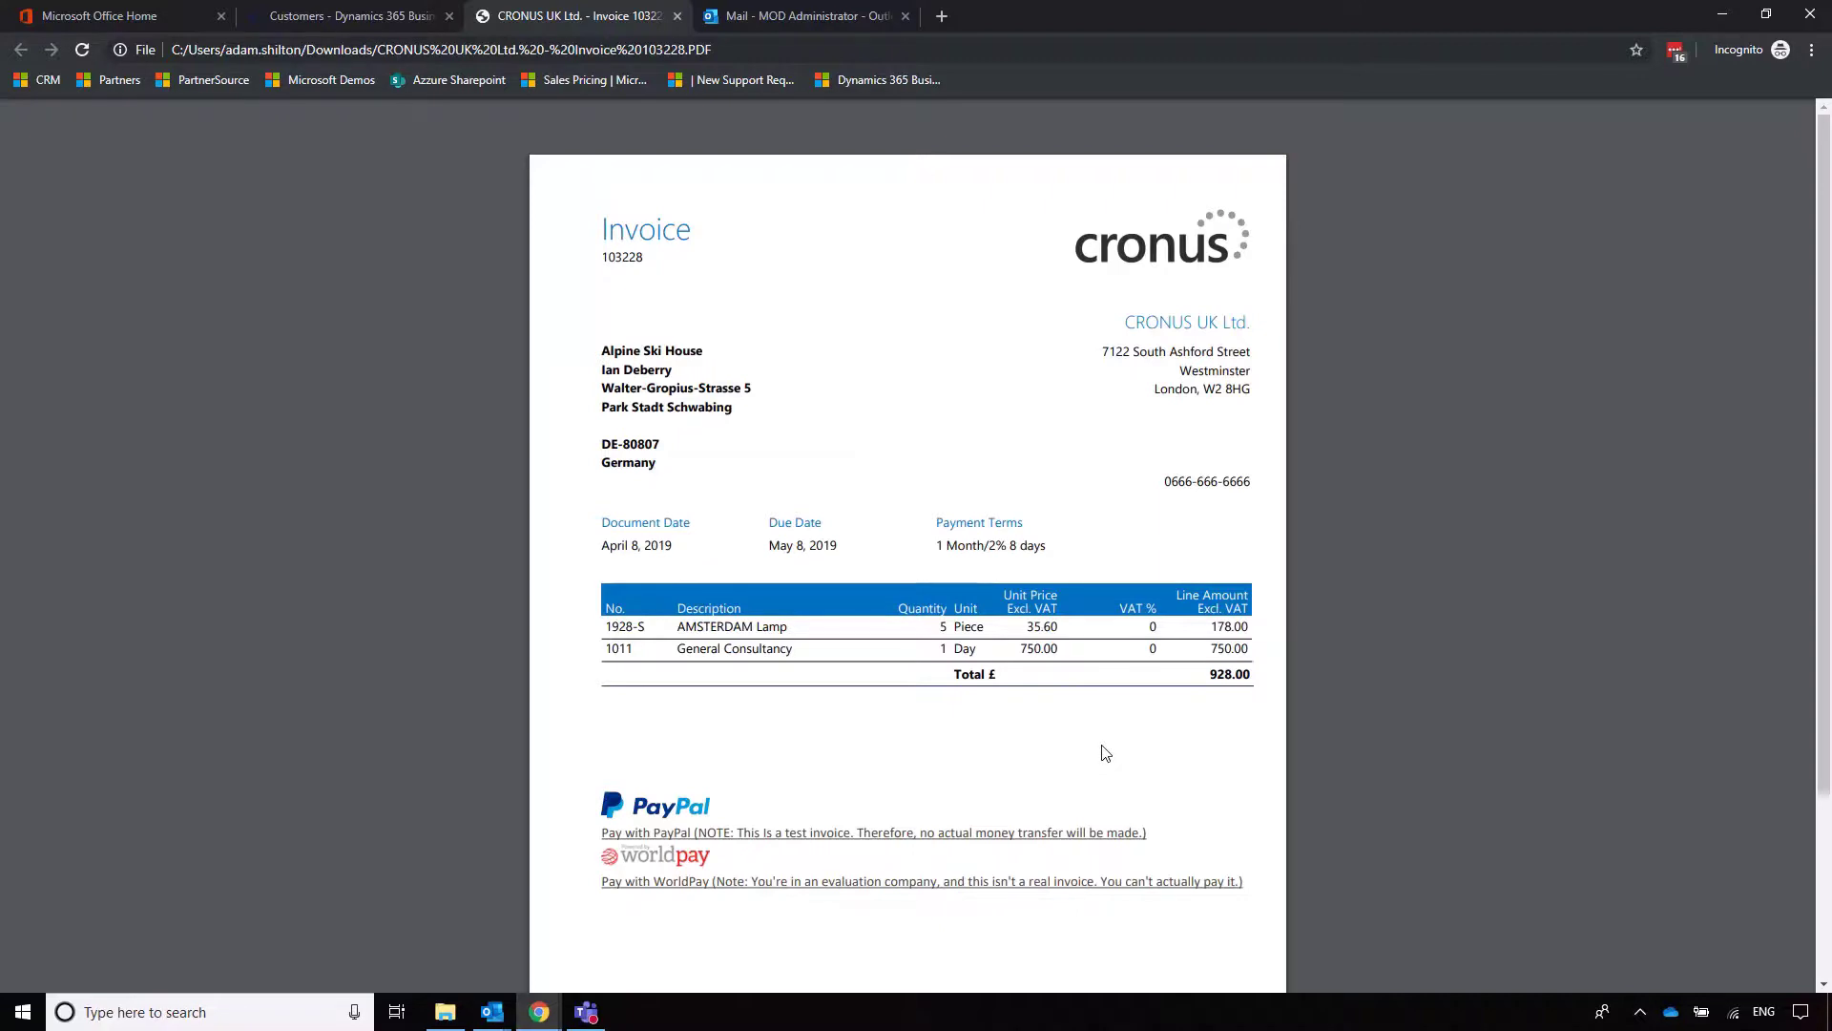
pyautogui.click(325, 16)
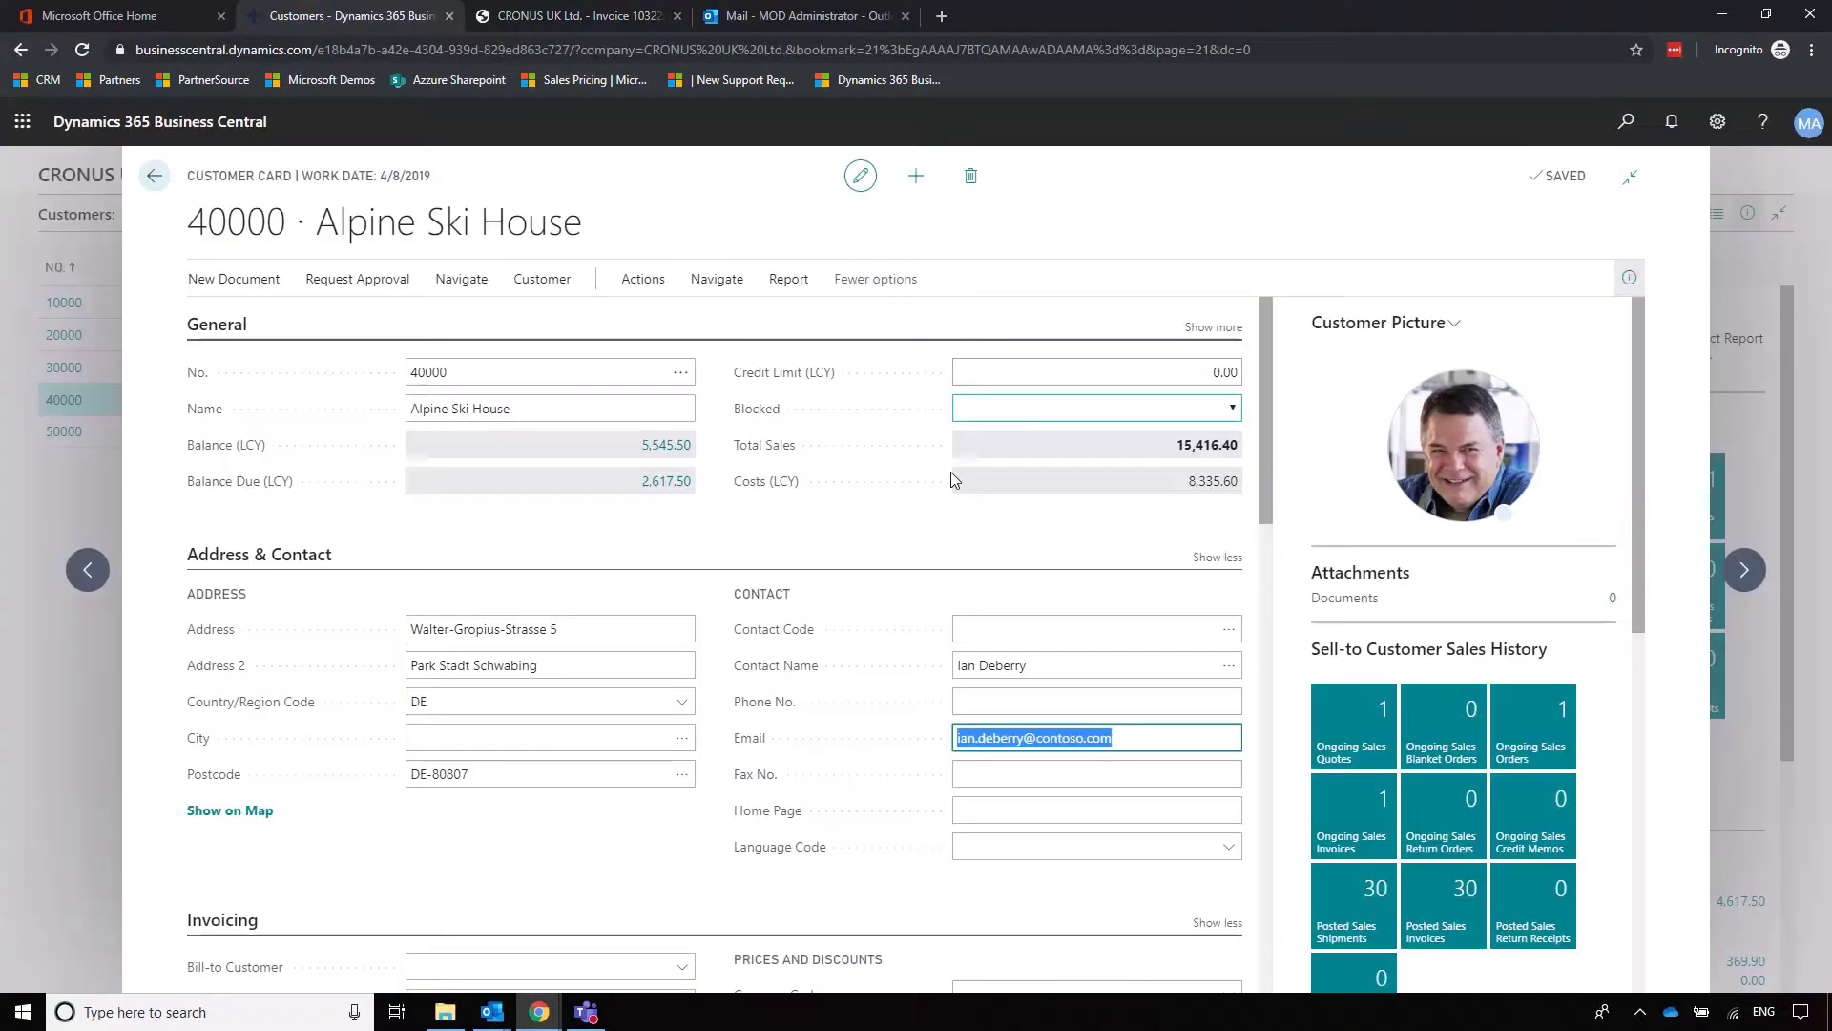
# Drill into Alpine Ski House's ledger entries from Balance (LCY), then open Cash Receipt Journals
pyautogui.click(666, 445)
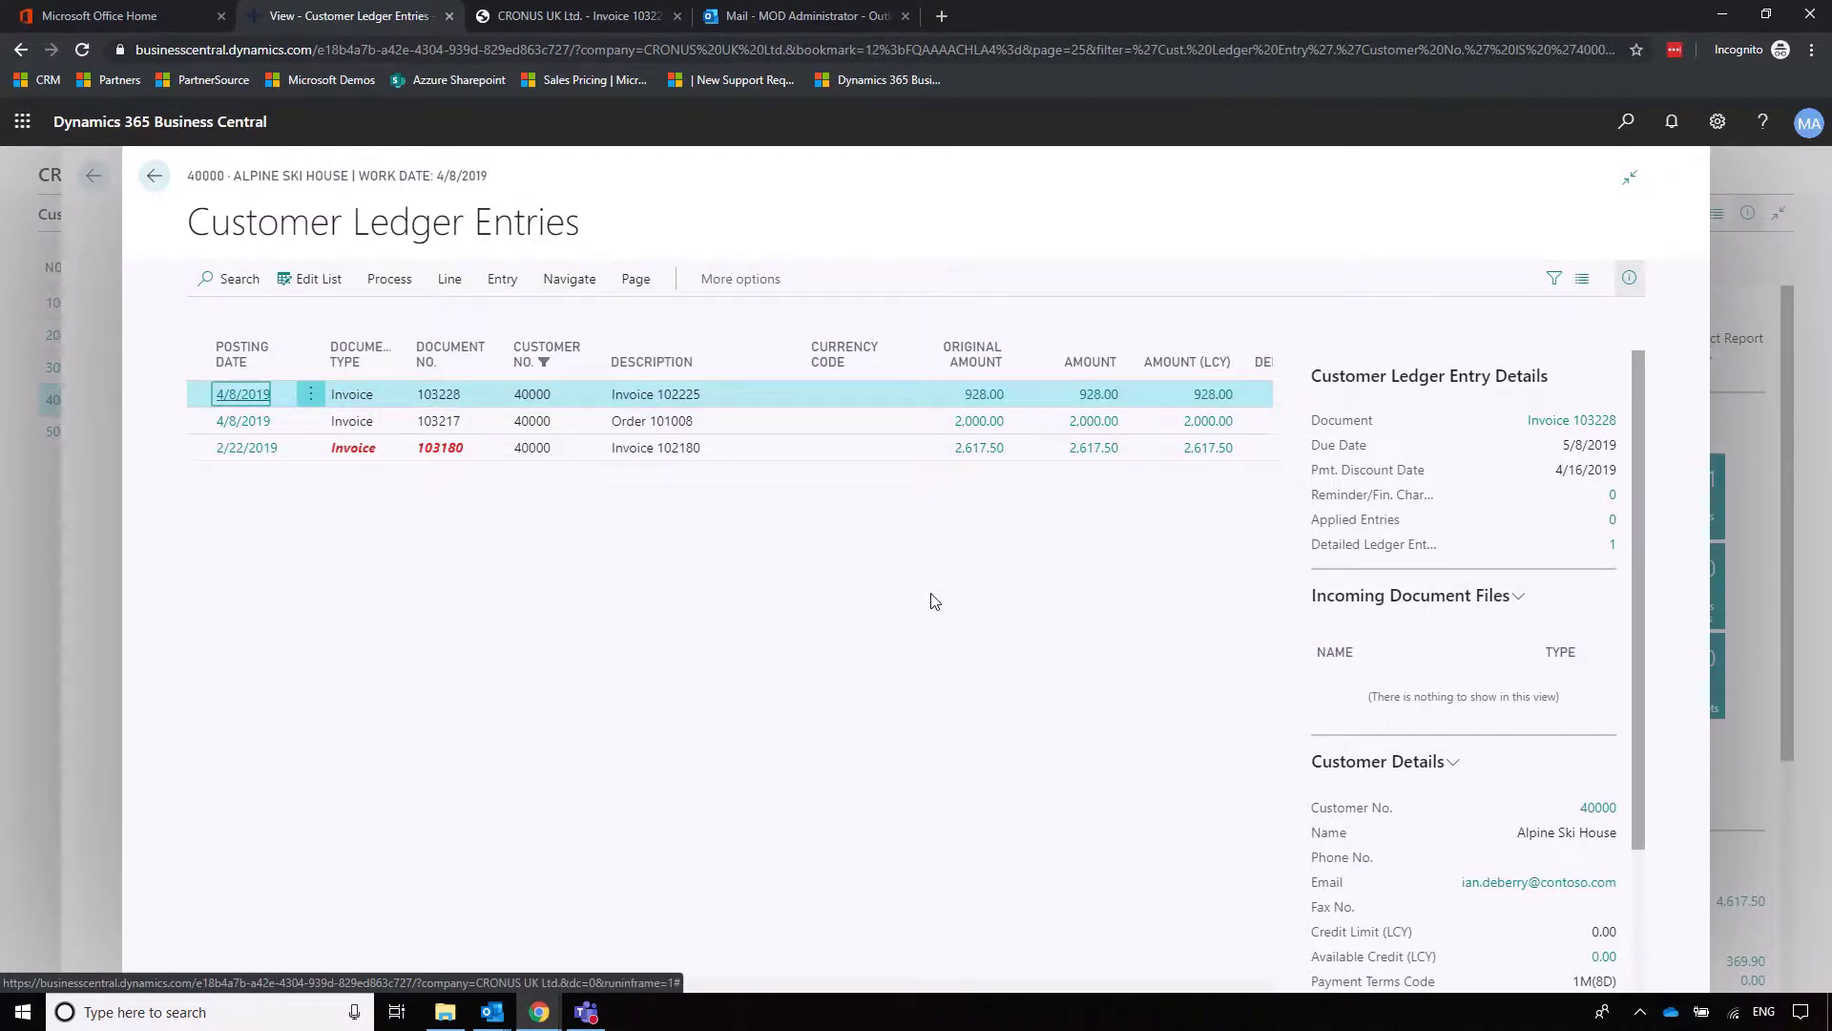
pyautogui.press('Escape')
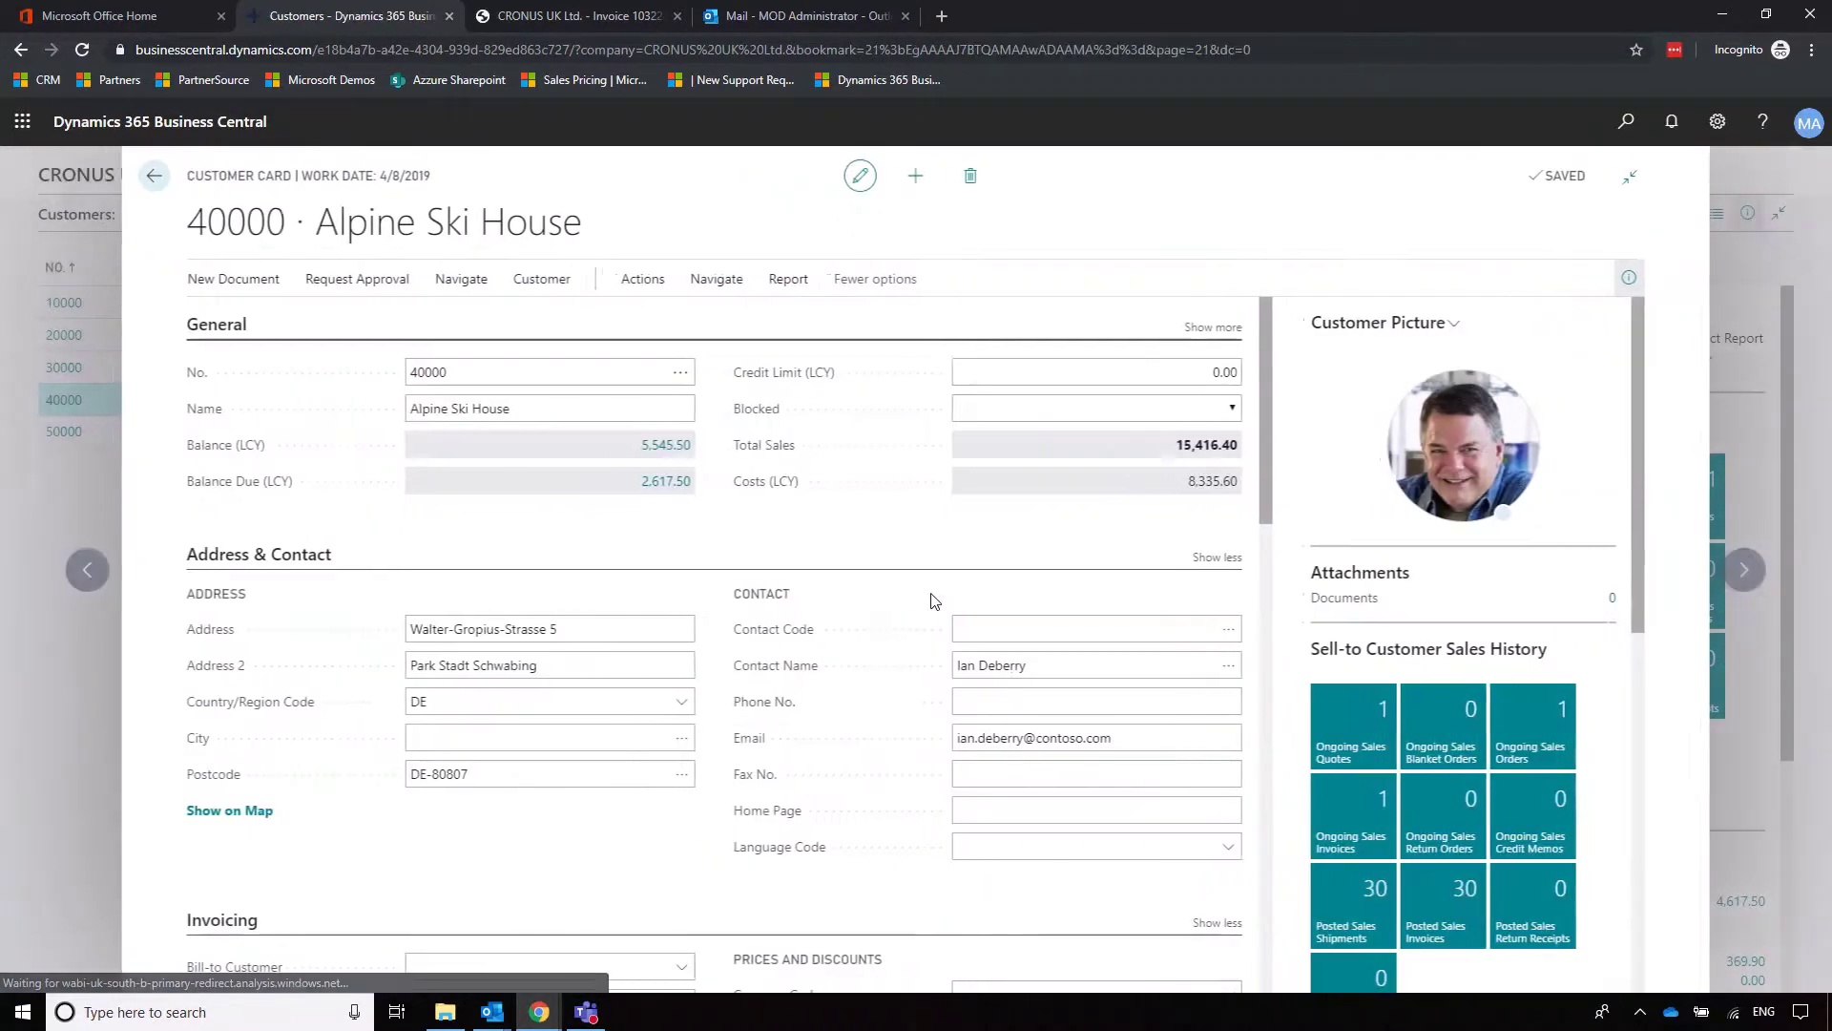
pyautogui.press('Escape')
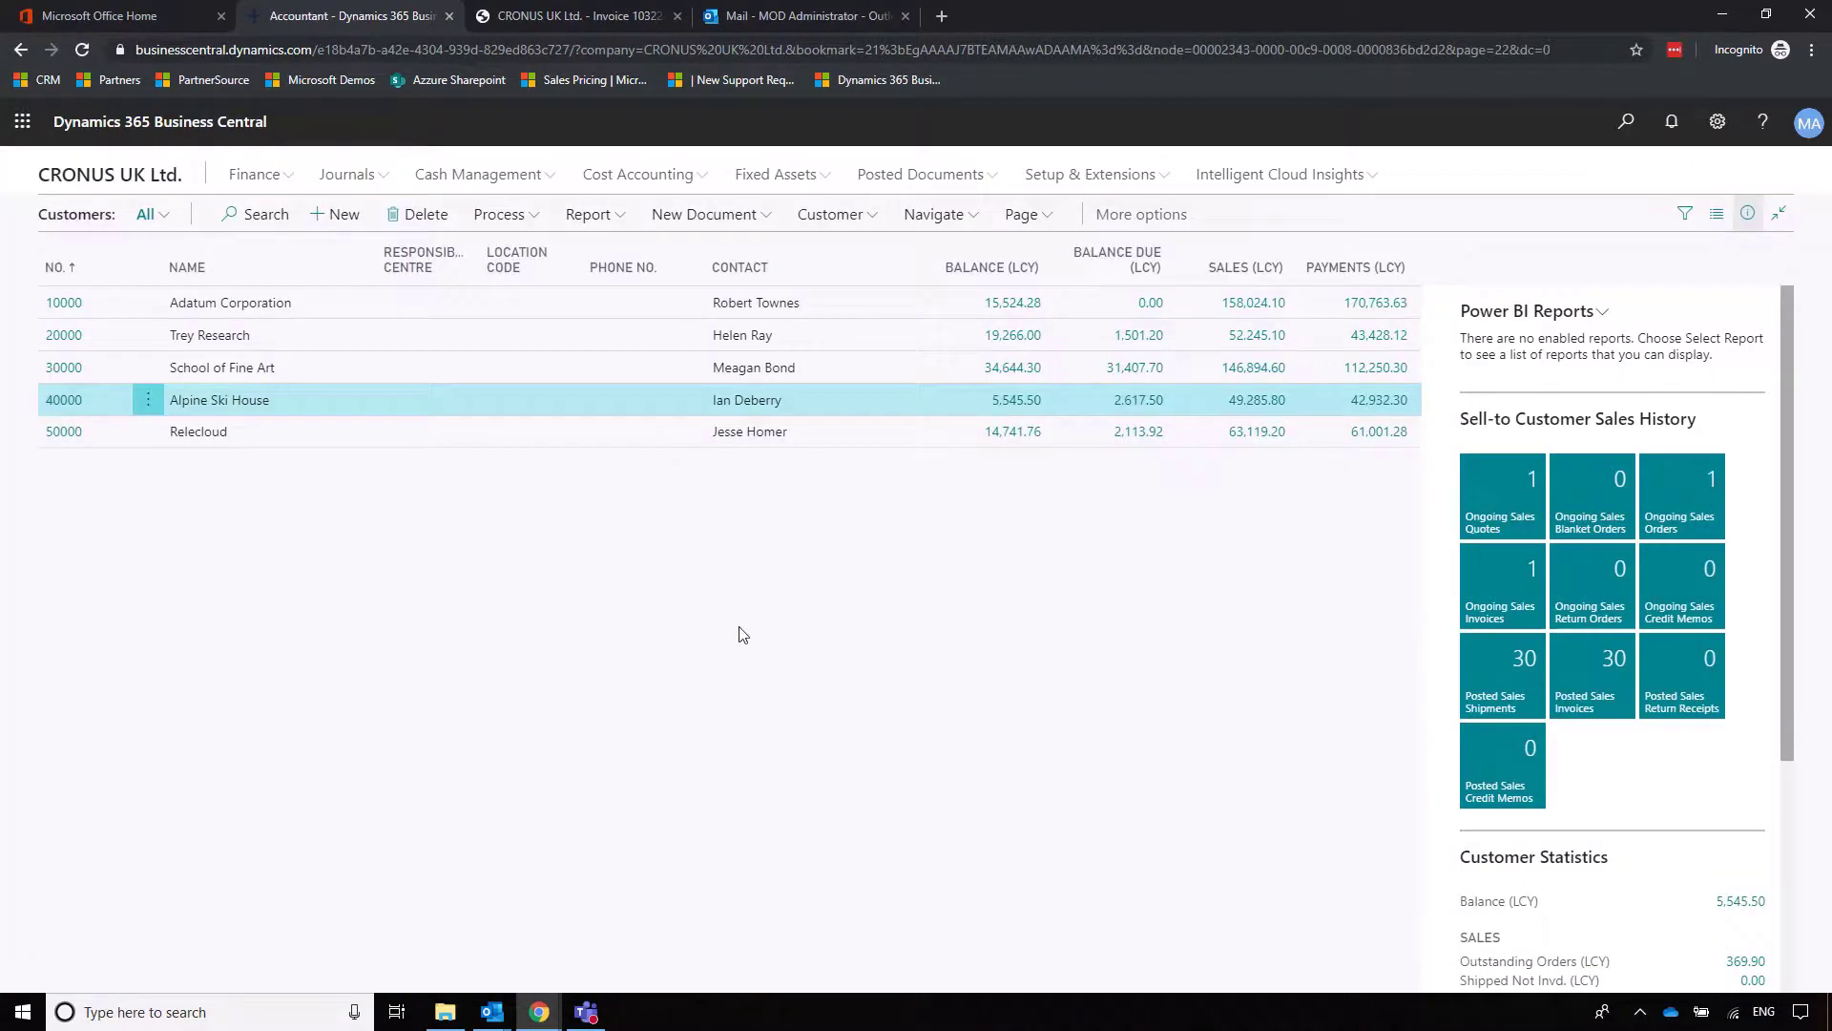
pyautogui.click(527, 185)
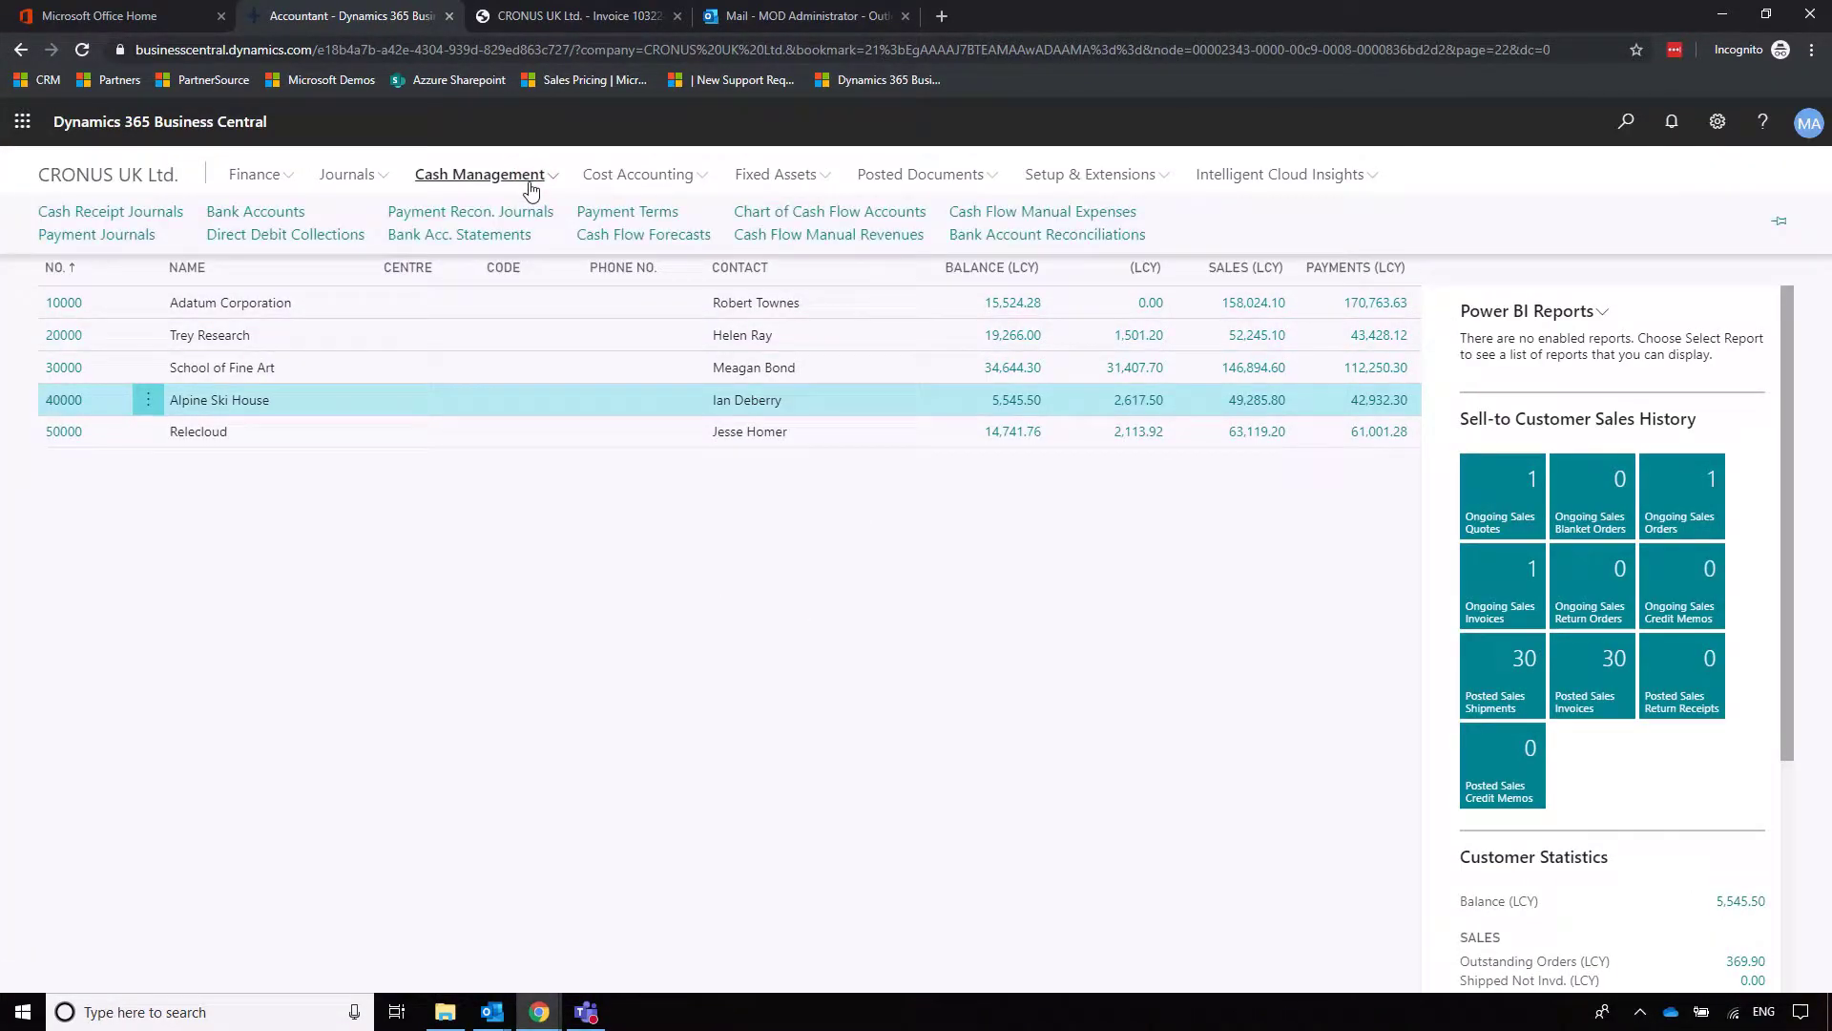
pyautogui.click(143, 212)
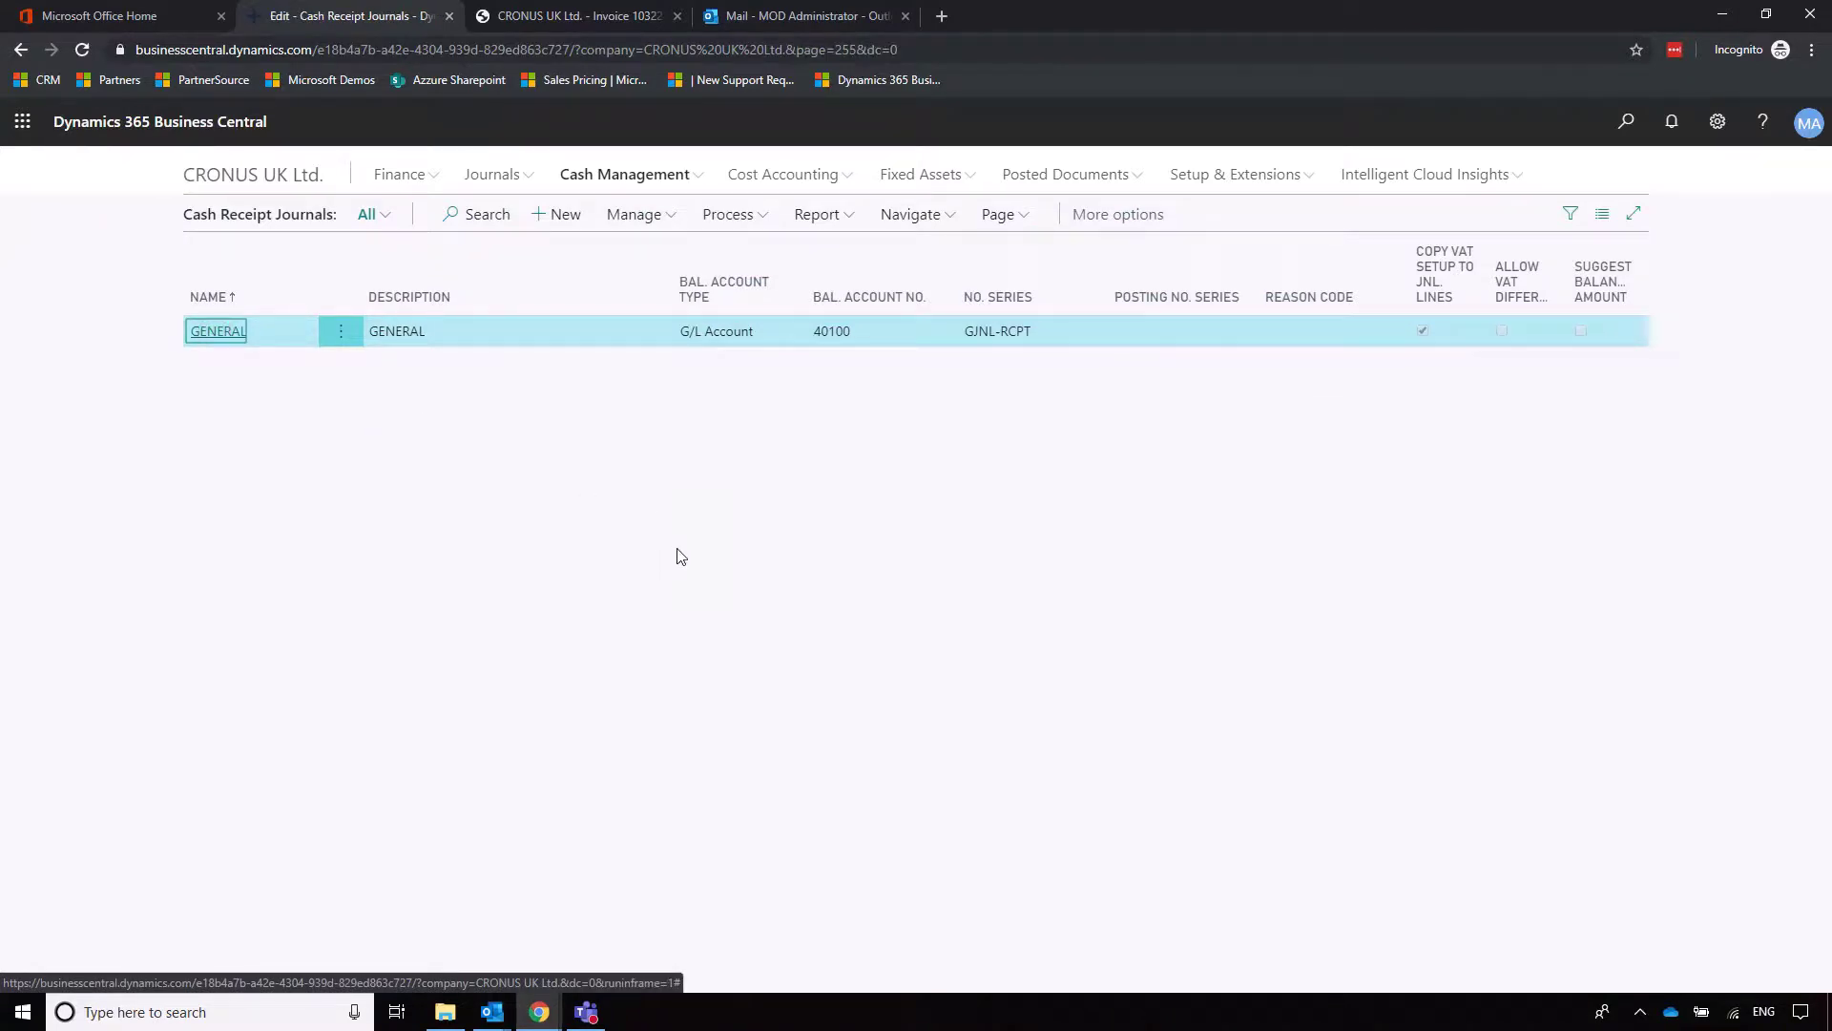
# In the GENERAL journal, add a Payment line for Customer account 40000 Alpine Ski House
pyautogui.click(348, 402)
pyautogui.click(374, 467)
pyautogui.click(551, 412)
pyautogui.click(515, 470)
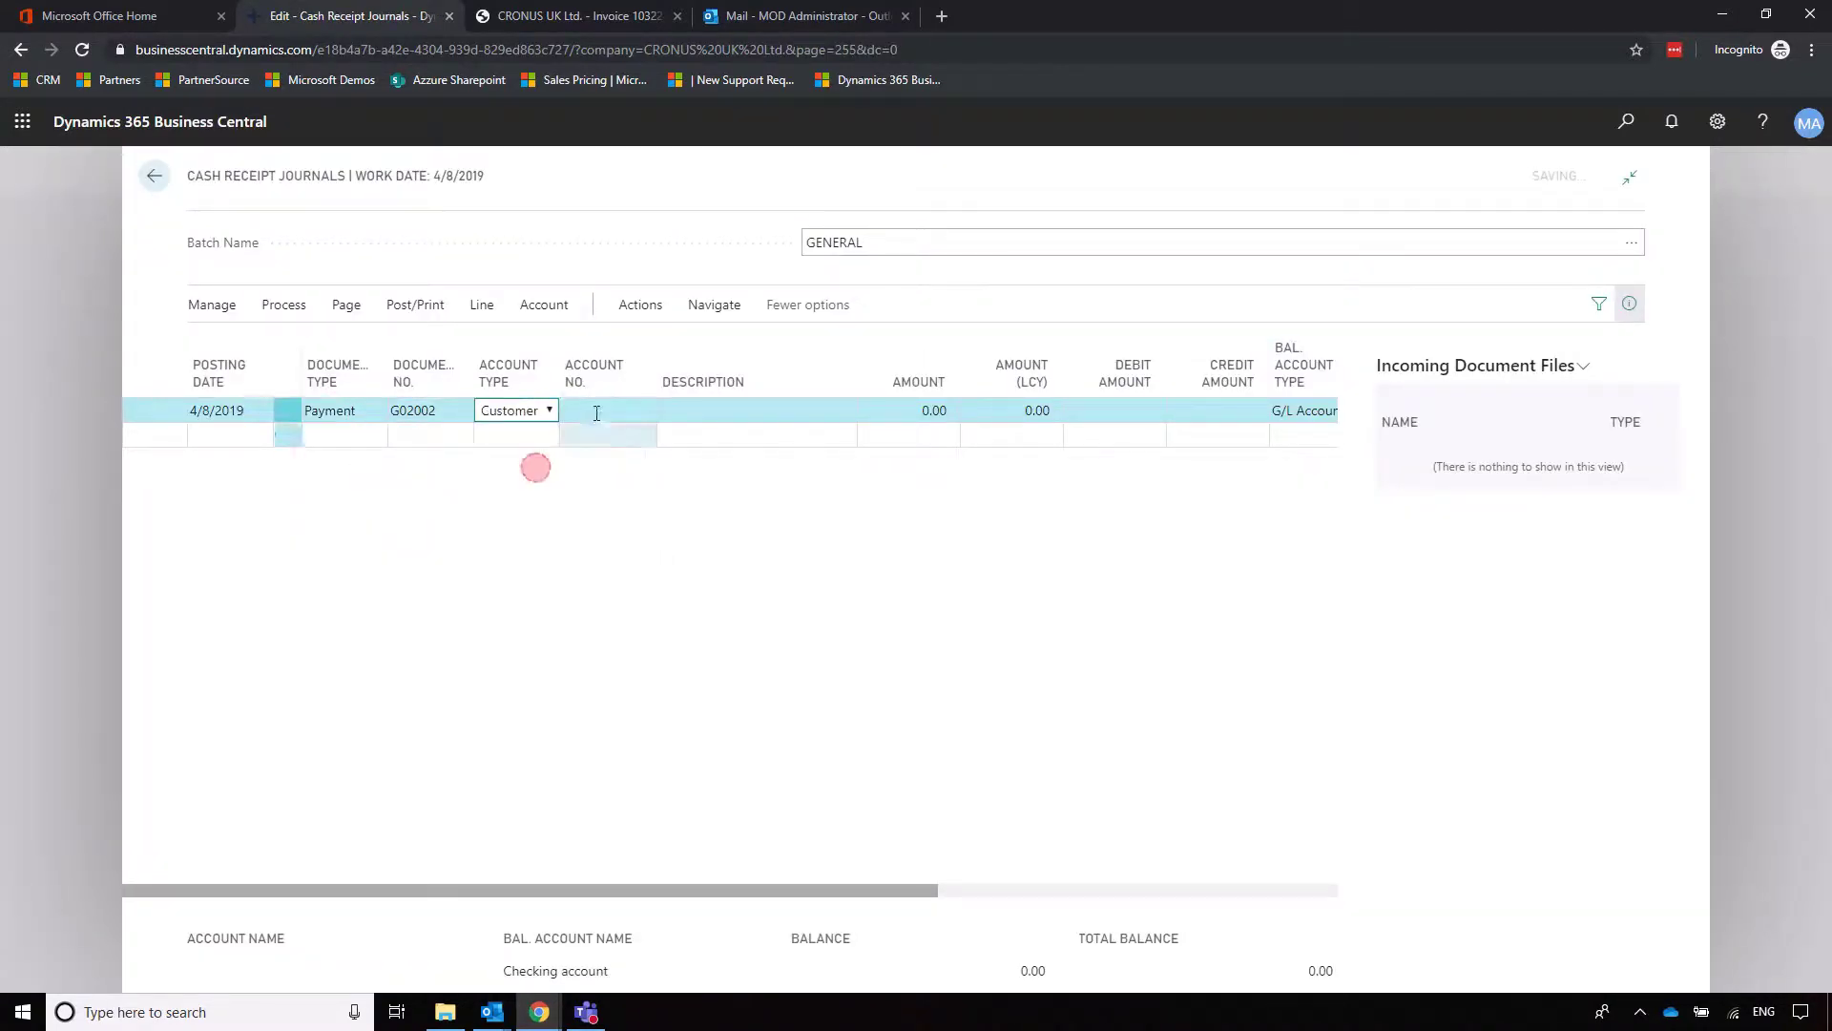
pyautogui.click(642, 410)
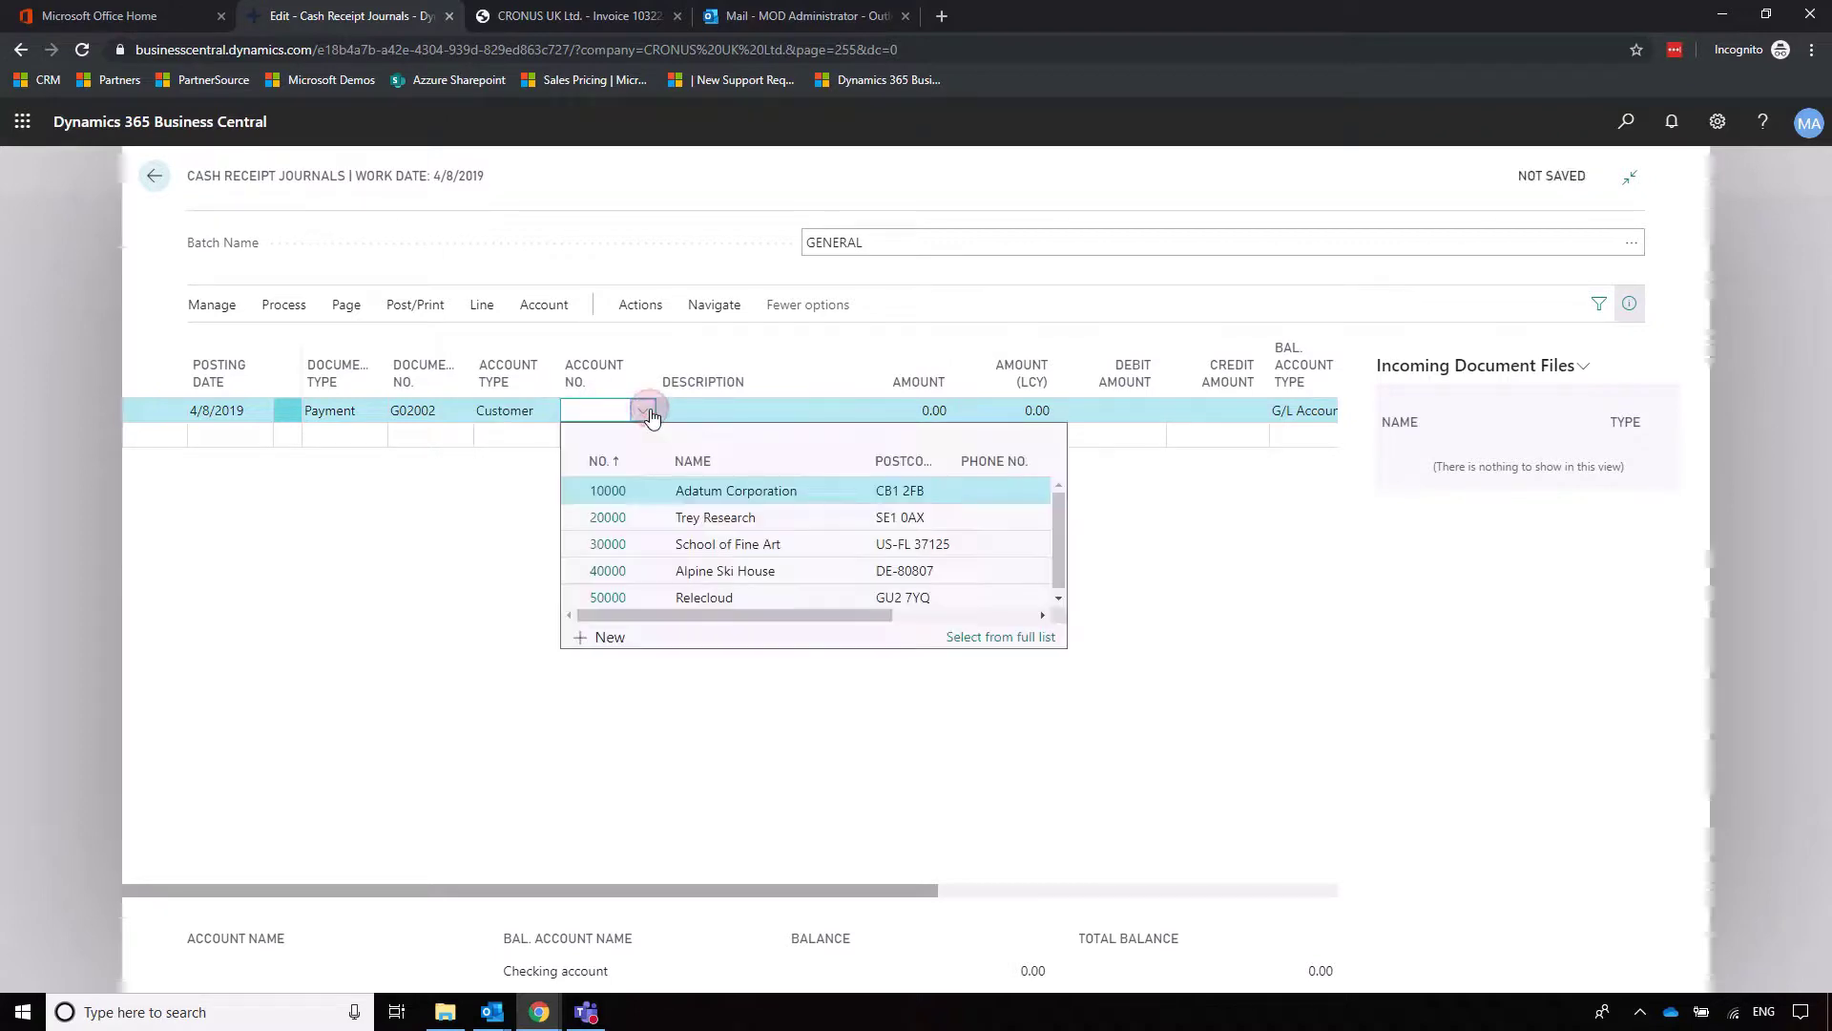
pyautogui.click(607, 571)
# Set the payment's Applies-to ID on invoice 103180 for 2,617.50
pyautogui.click(291, 305)
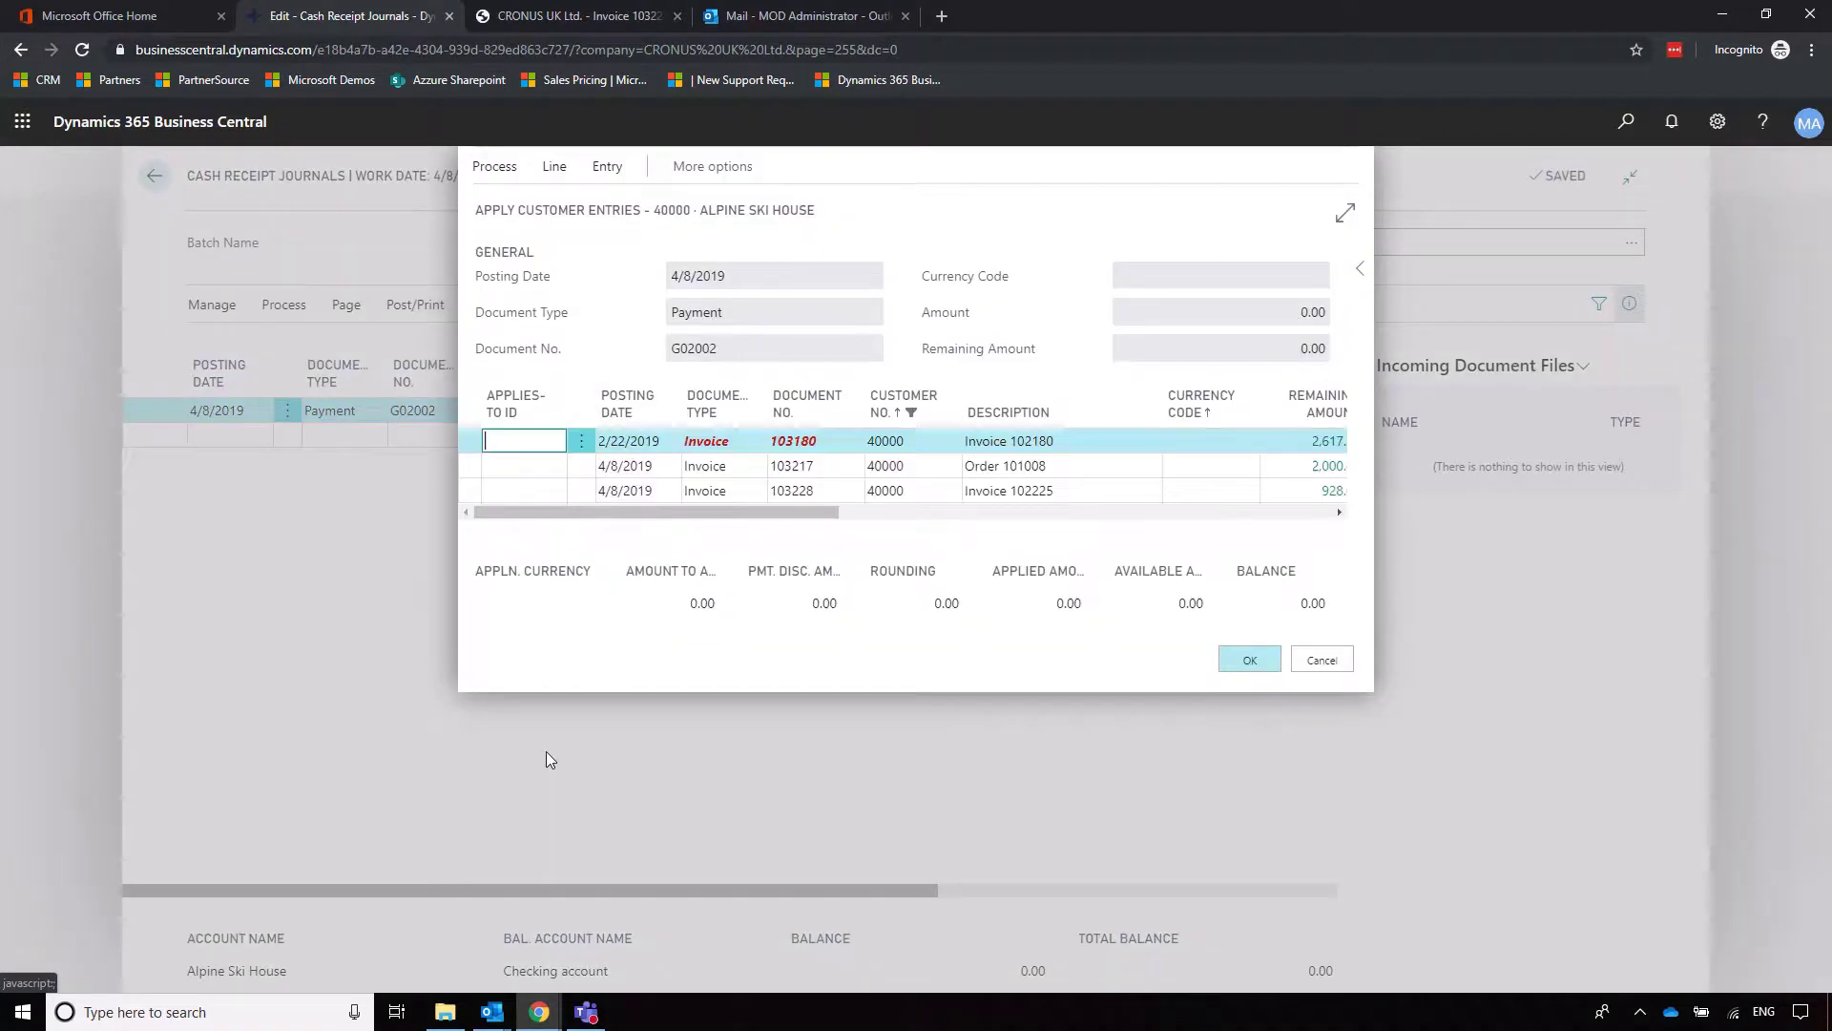
pyautogui.moveTo(743, 516); pyautogui.dragTo(785, 511)
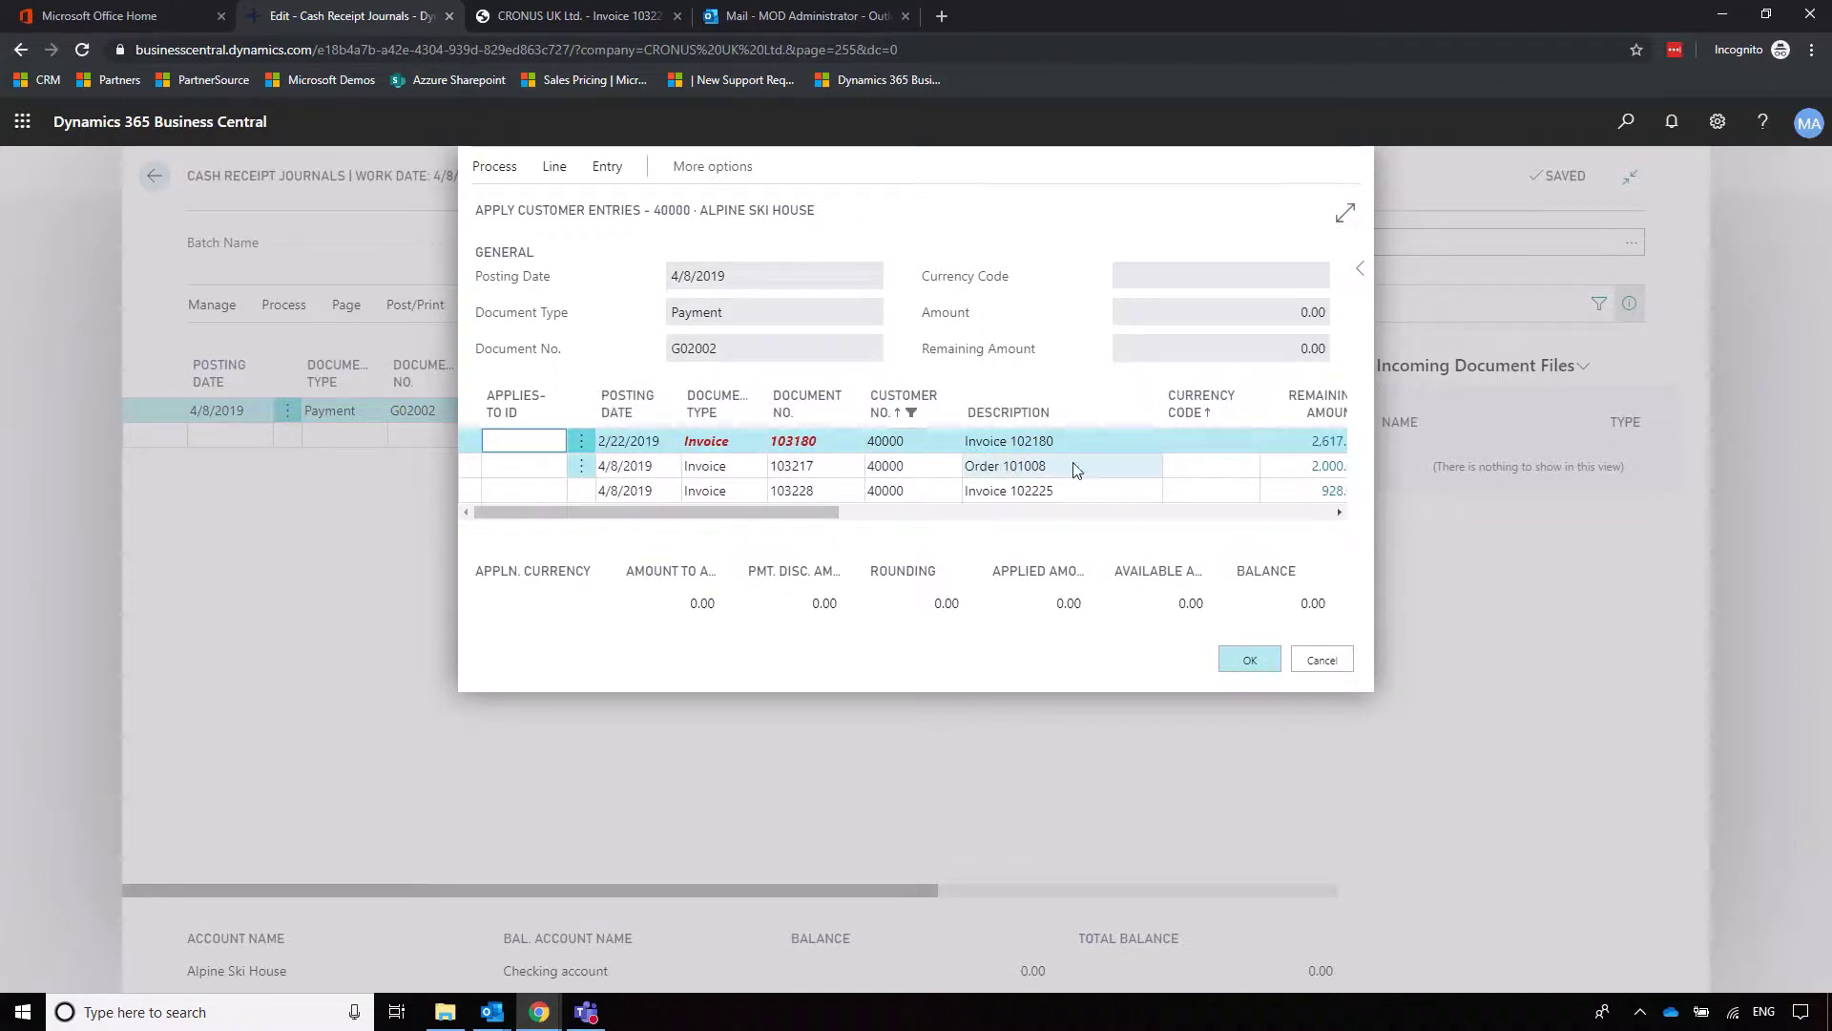
pyautogui.click(494, 166)
pyautogui.click(534, 205)
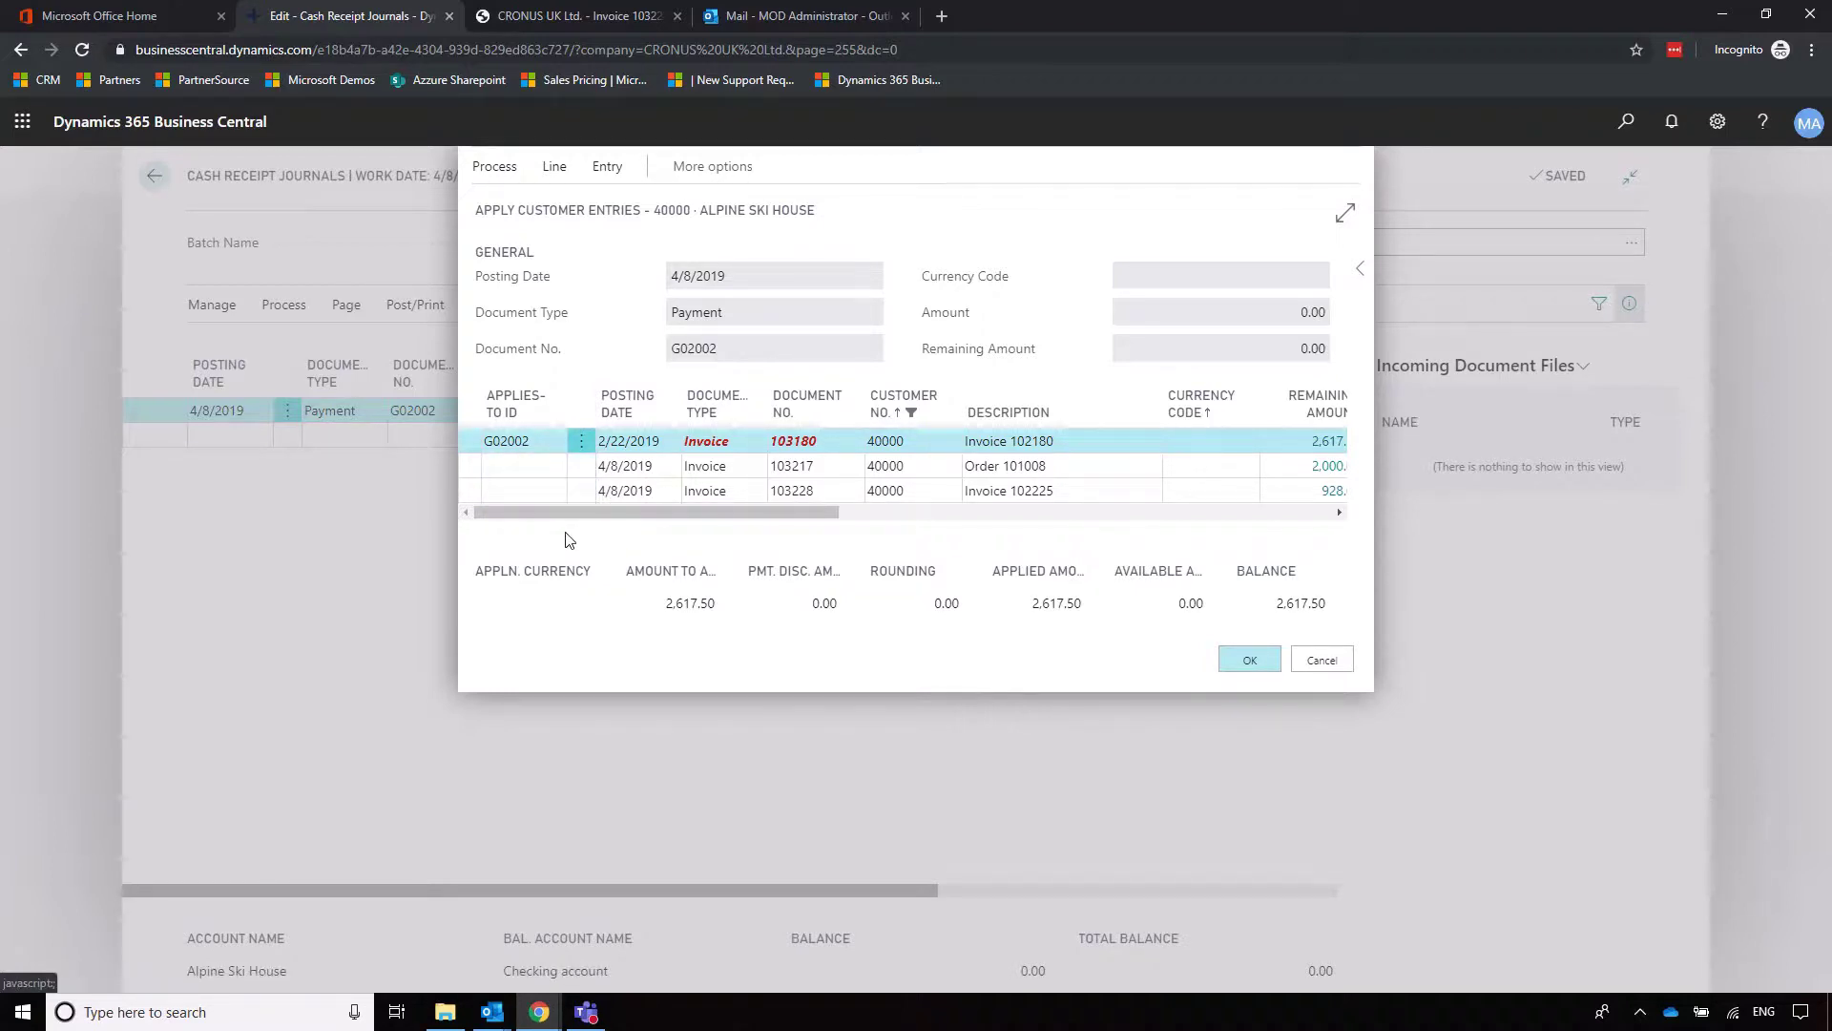
# Confirm the payment's application to invoice 103180
pyautogui.click(1250, 659)
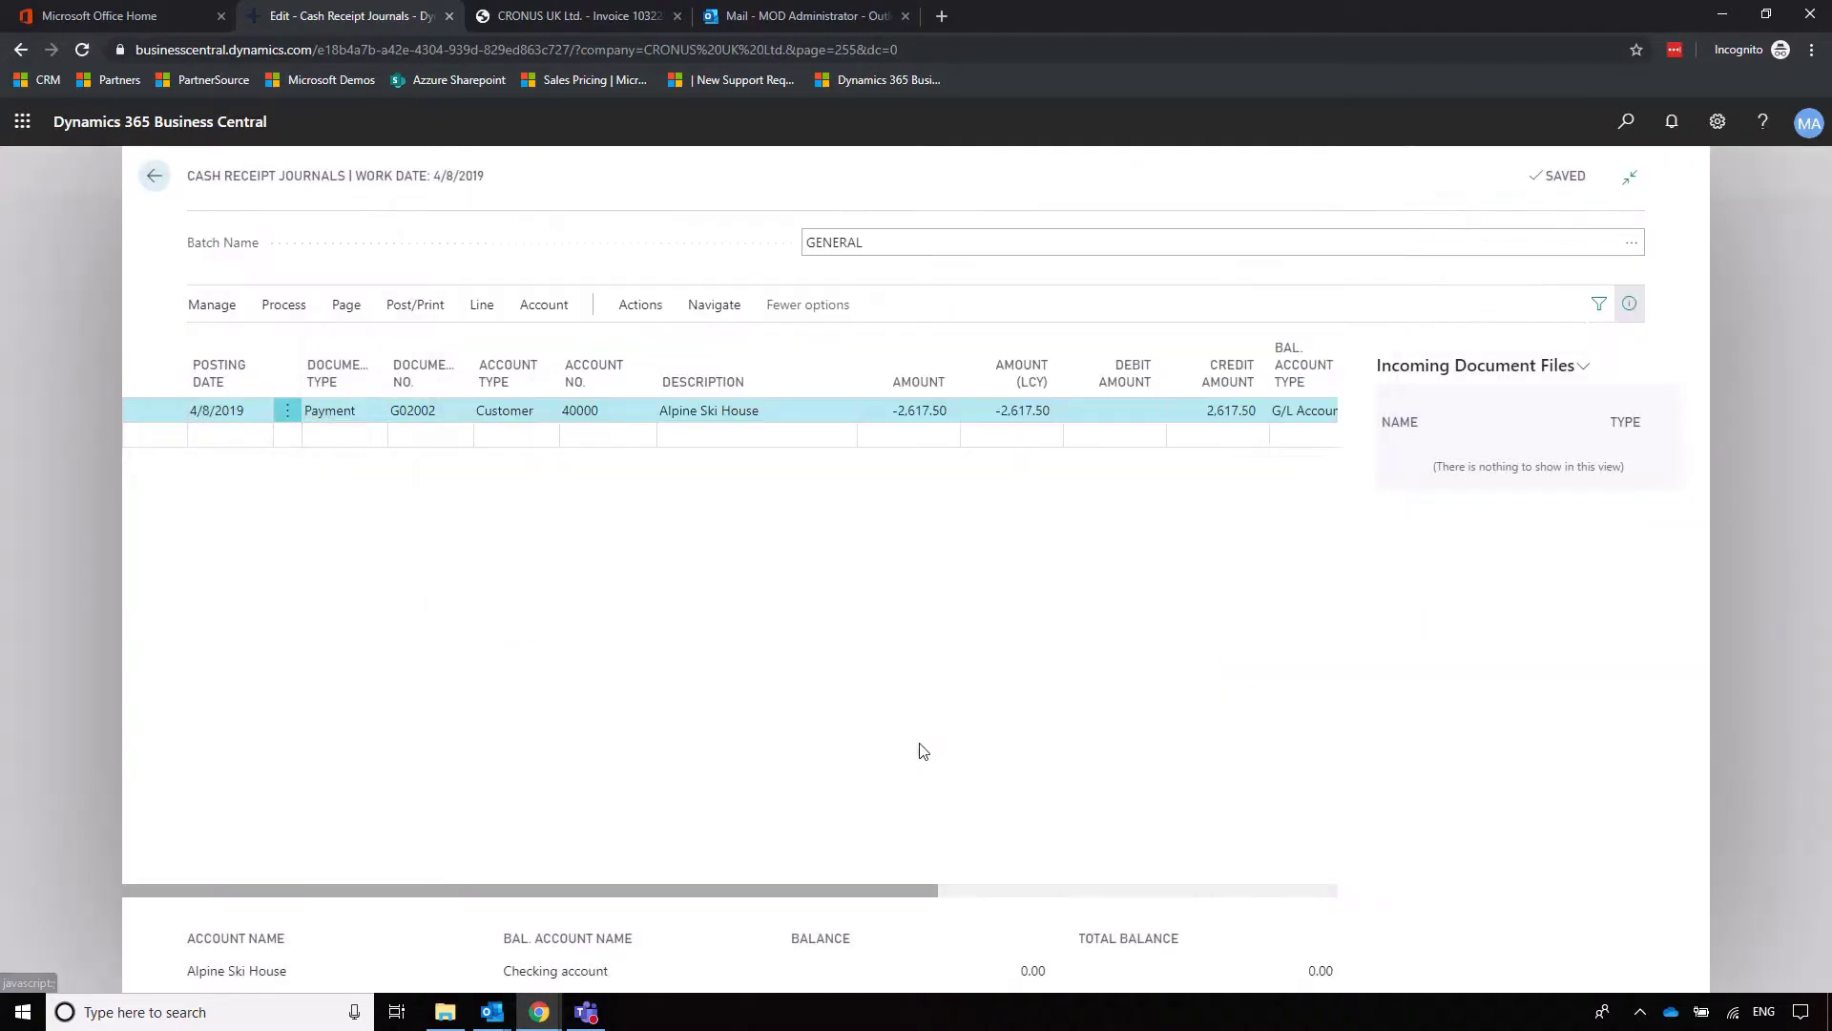
pyautogui.click(876, 603)
pyautogui.click(229, 309)
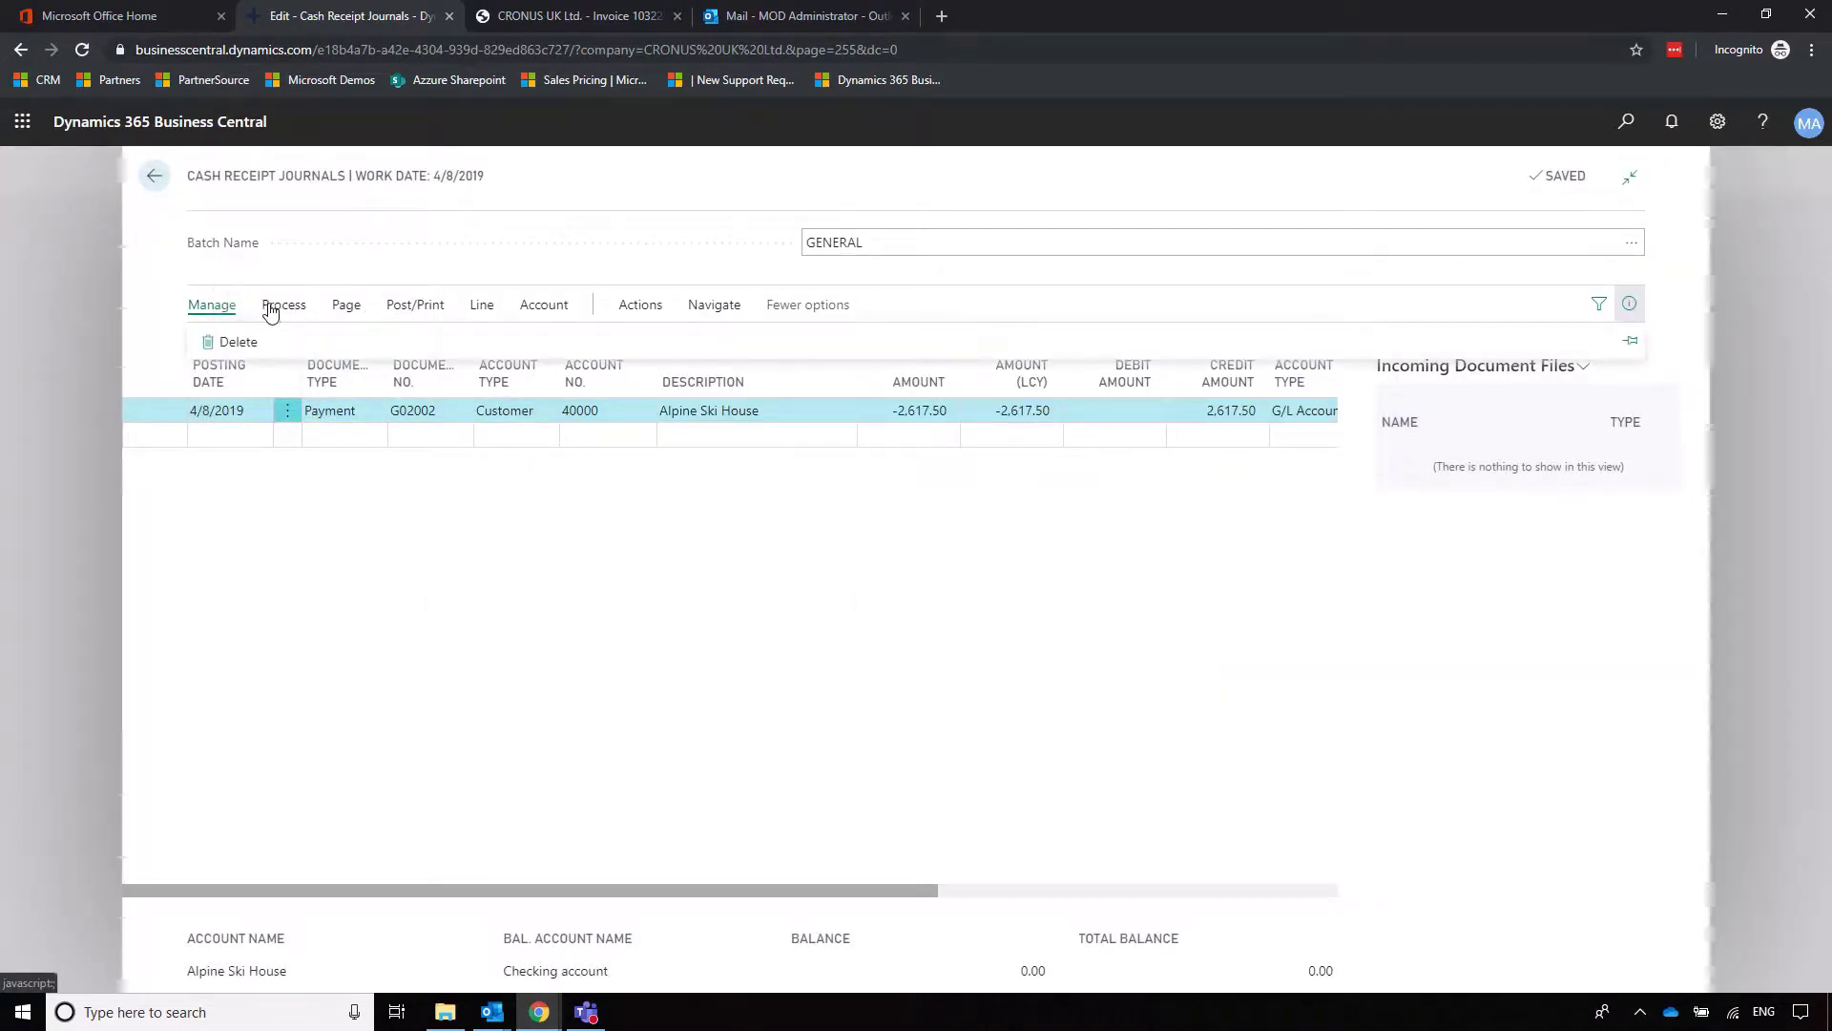
# Post the 2,617.50 payment journal and return to the Customers list
pyautogui.click(401, 305)
pyautogui.click(229, 340)
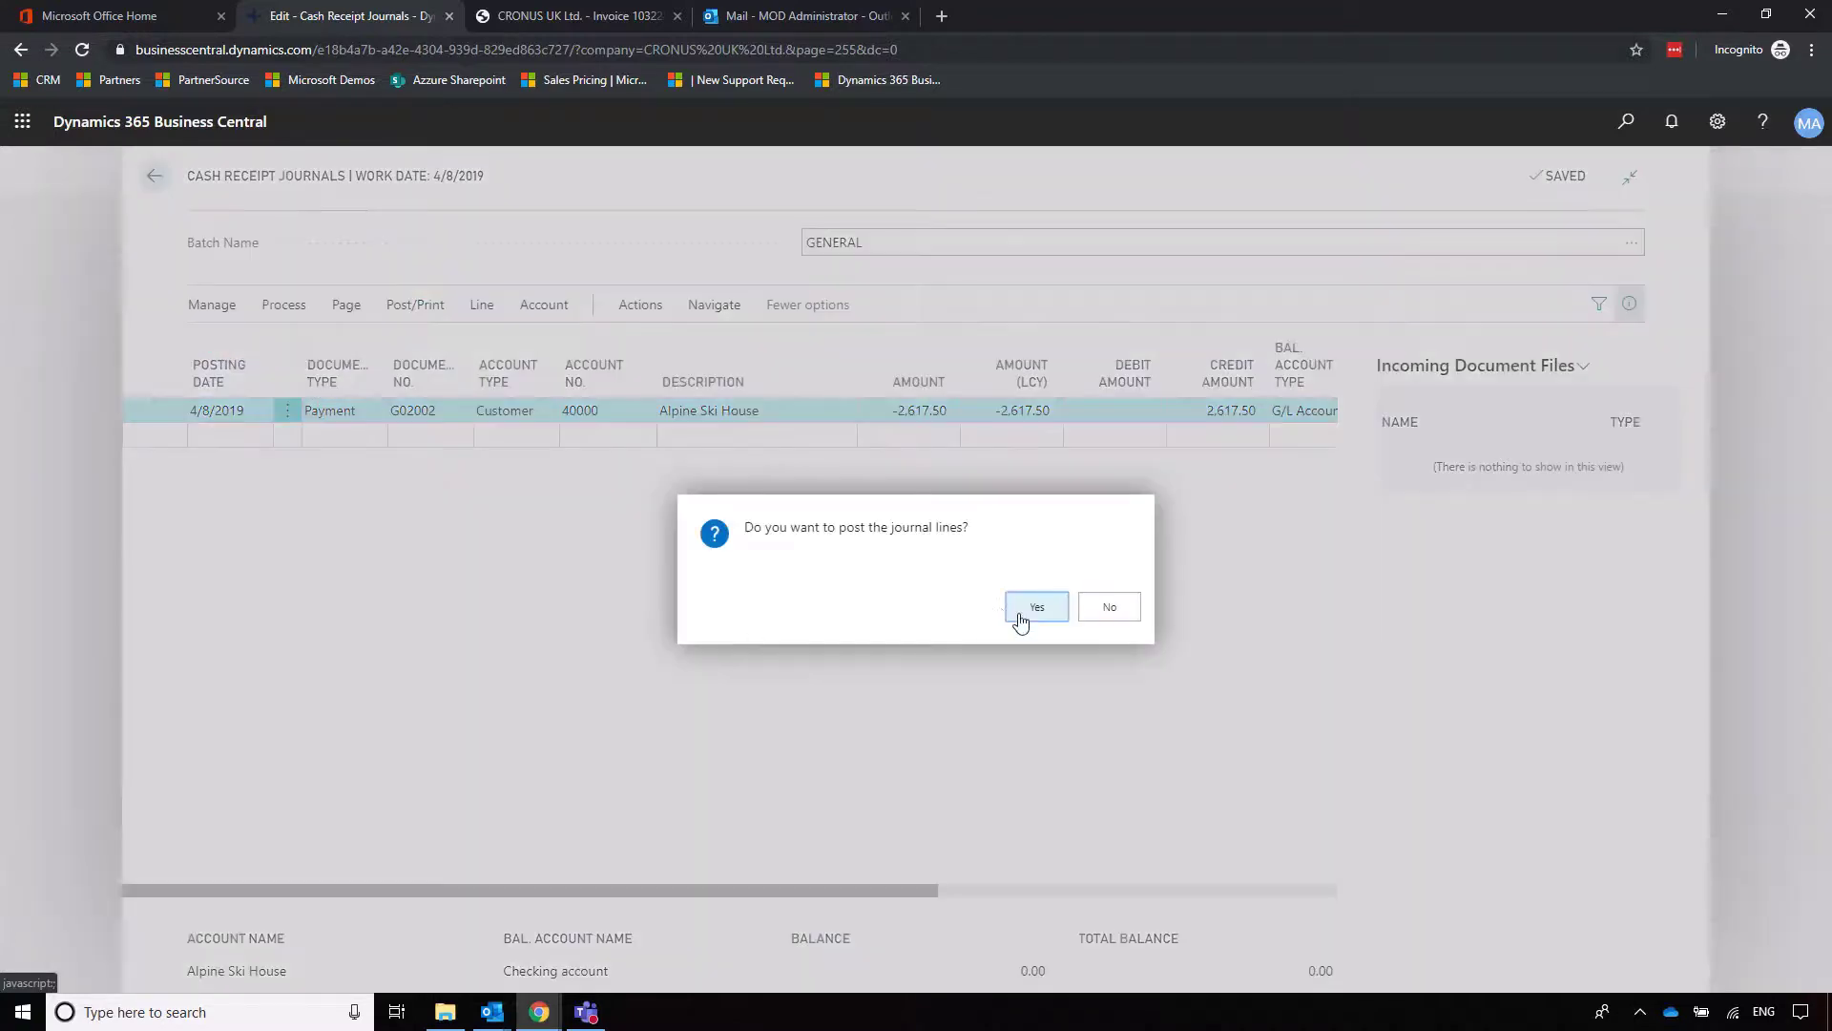
pyautogui.click(1045, 616)
pyautogui.click(1107, 605)
pyautogui.press('Escape')
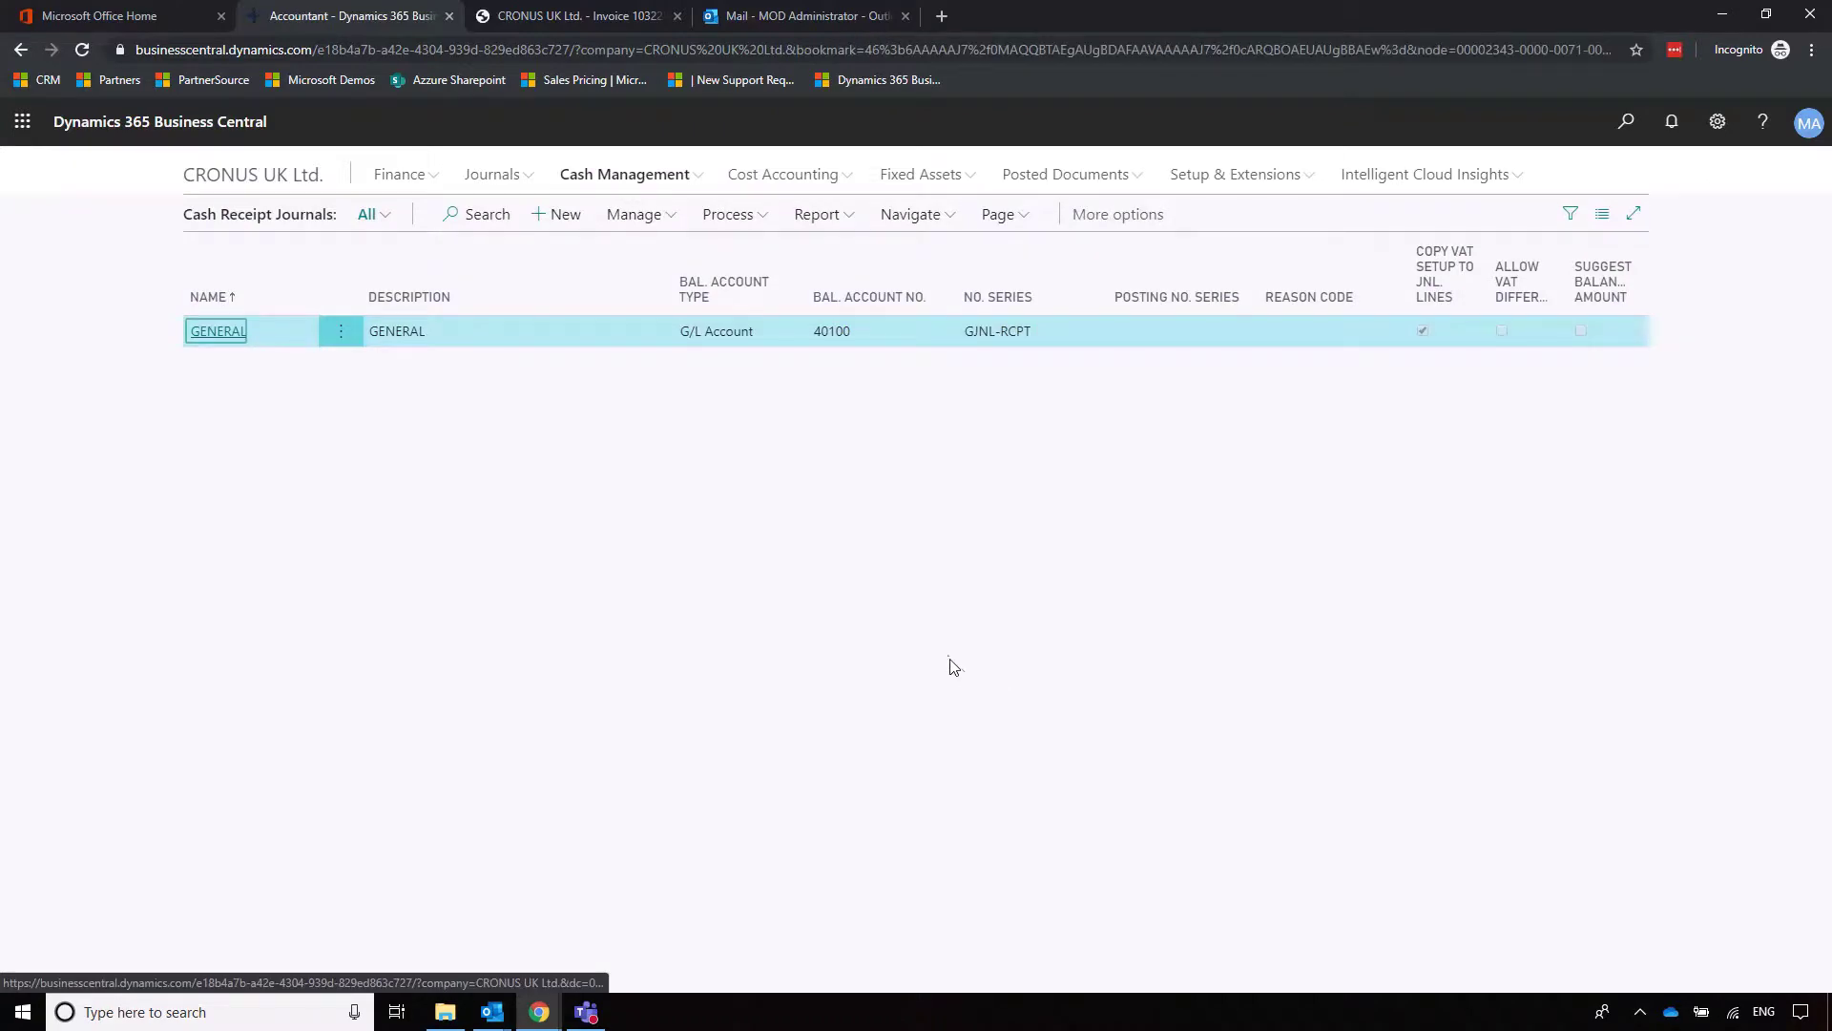
pyautogui.press('Escape')
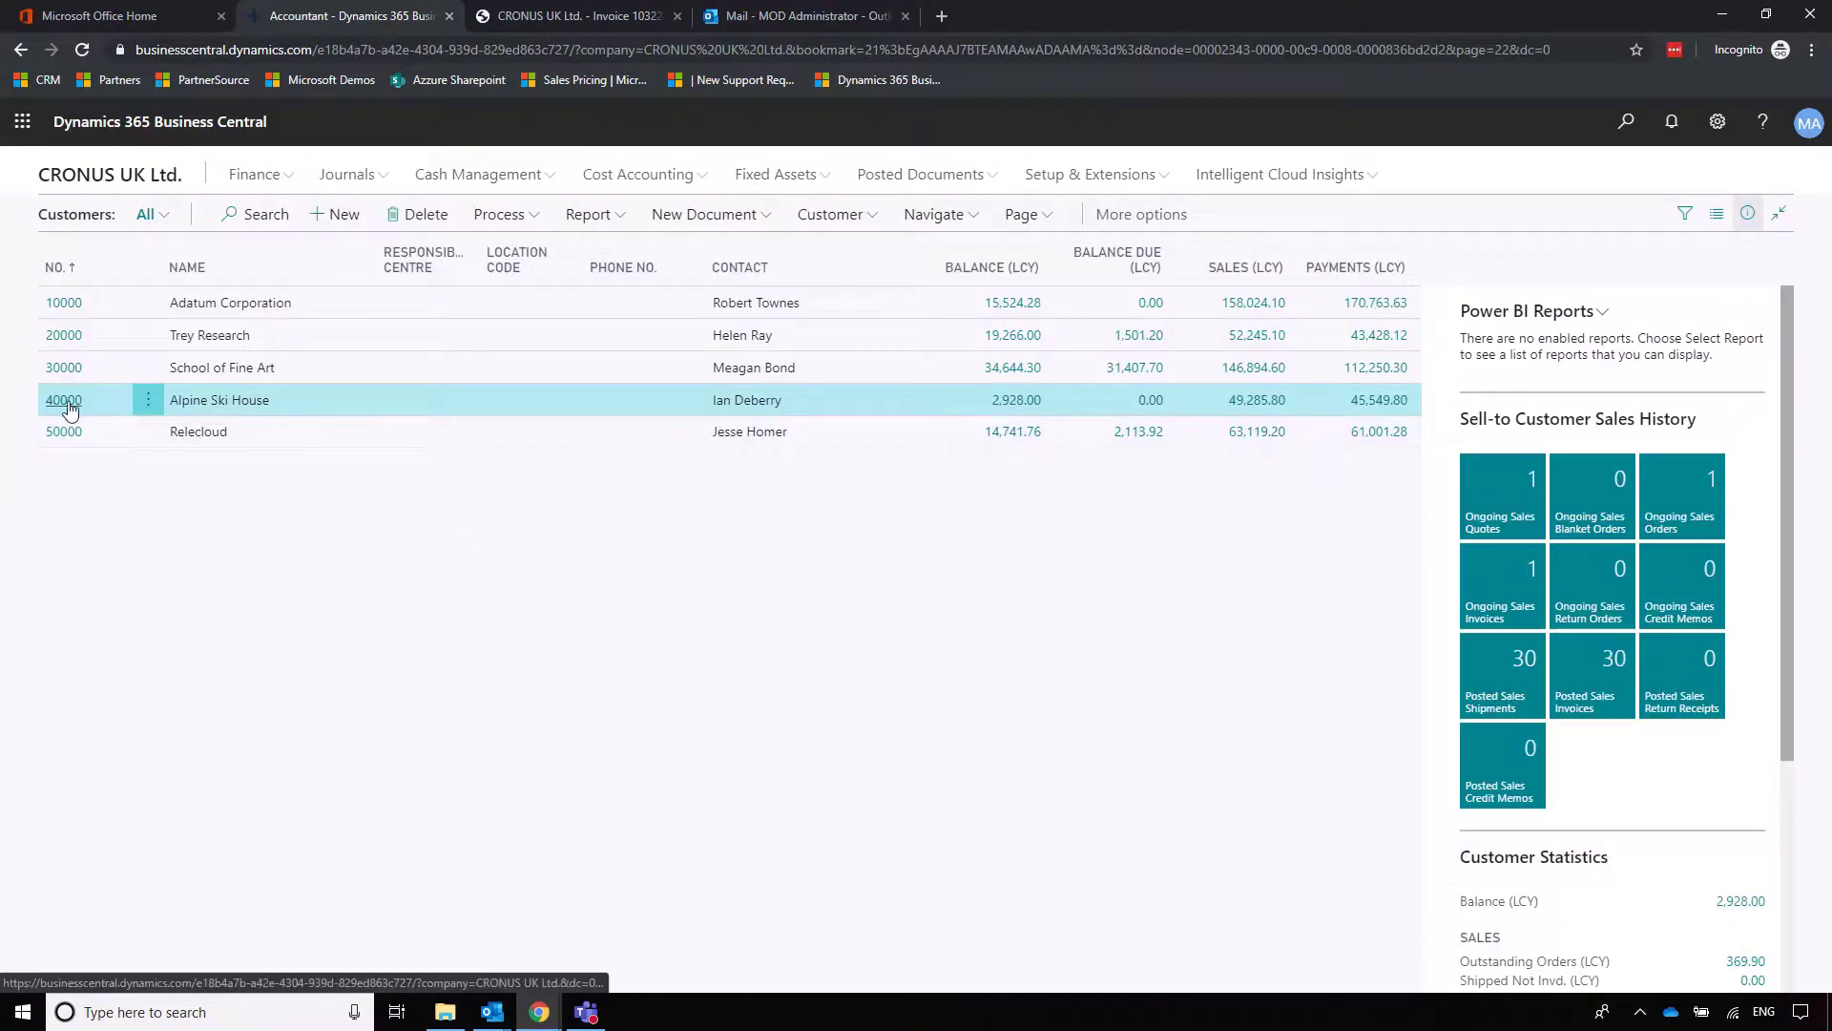
pyautogui.press('Return')
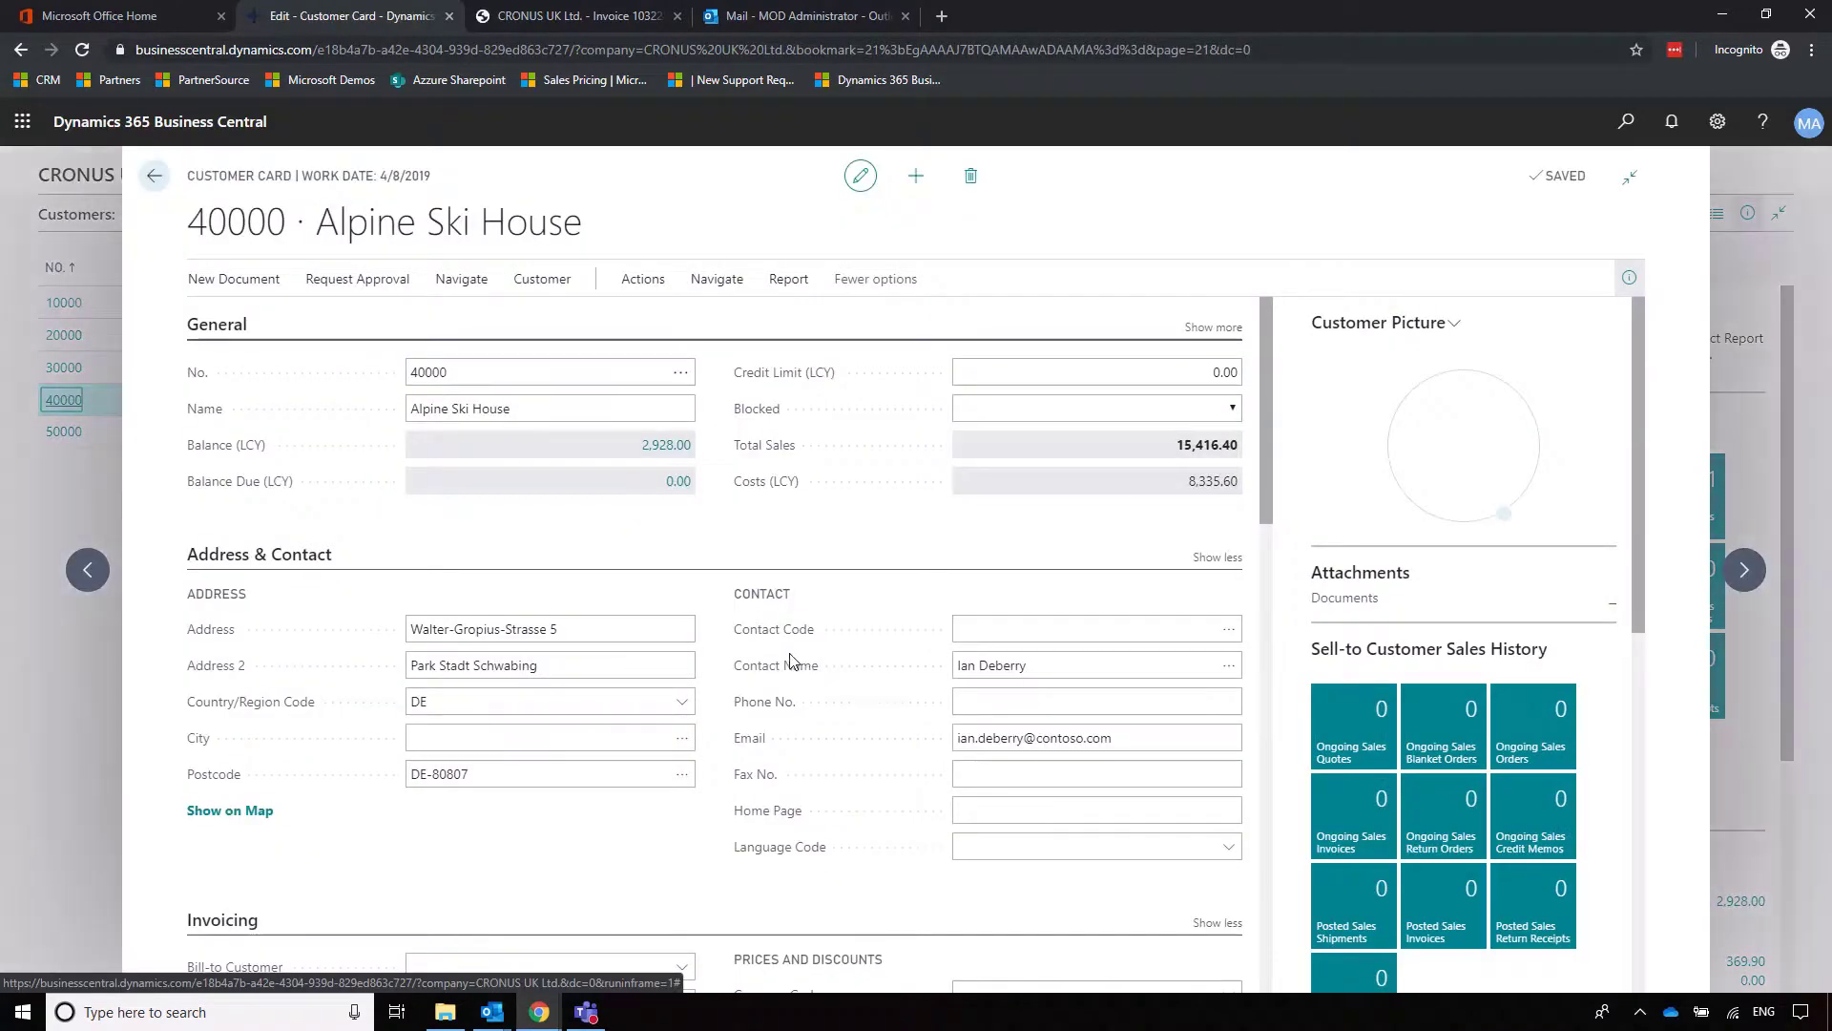
pyautogui.click(716, 278)
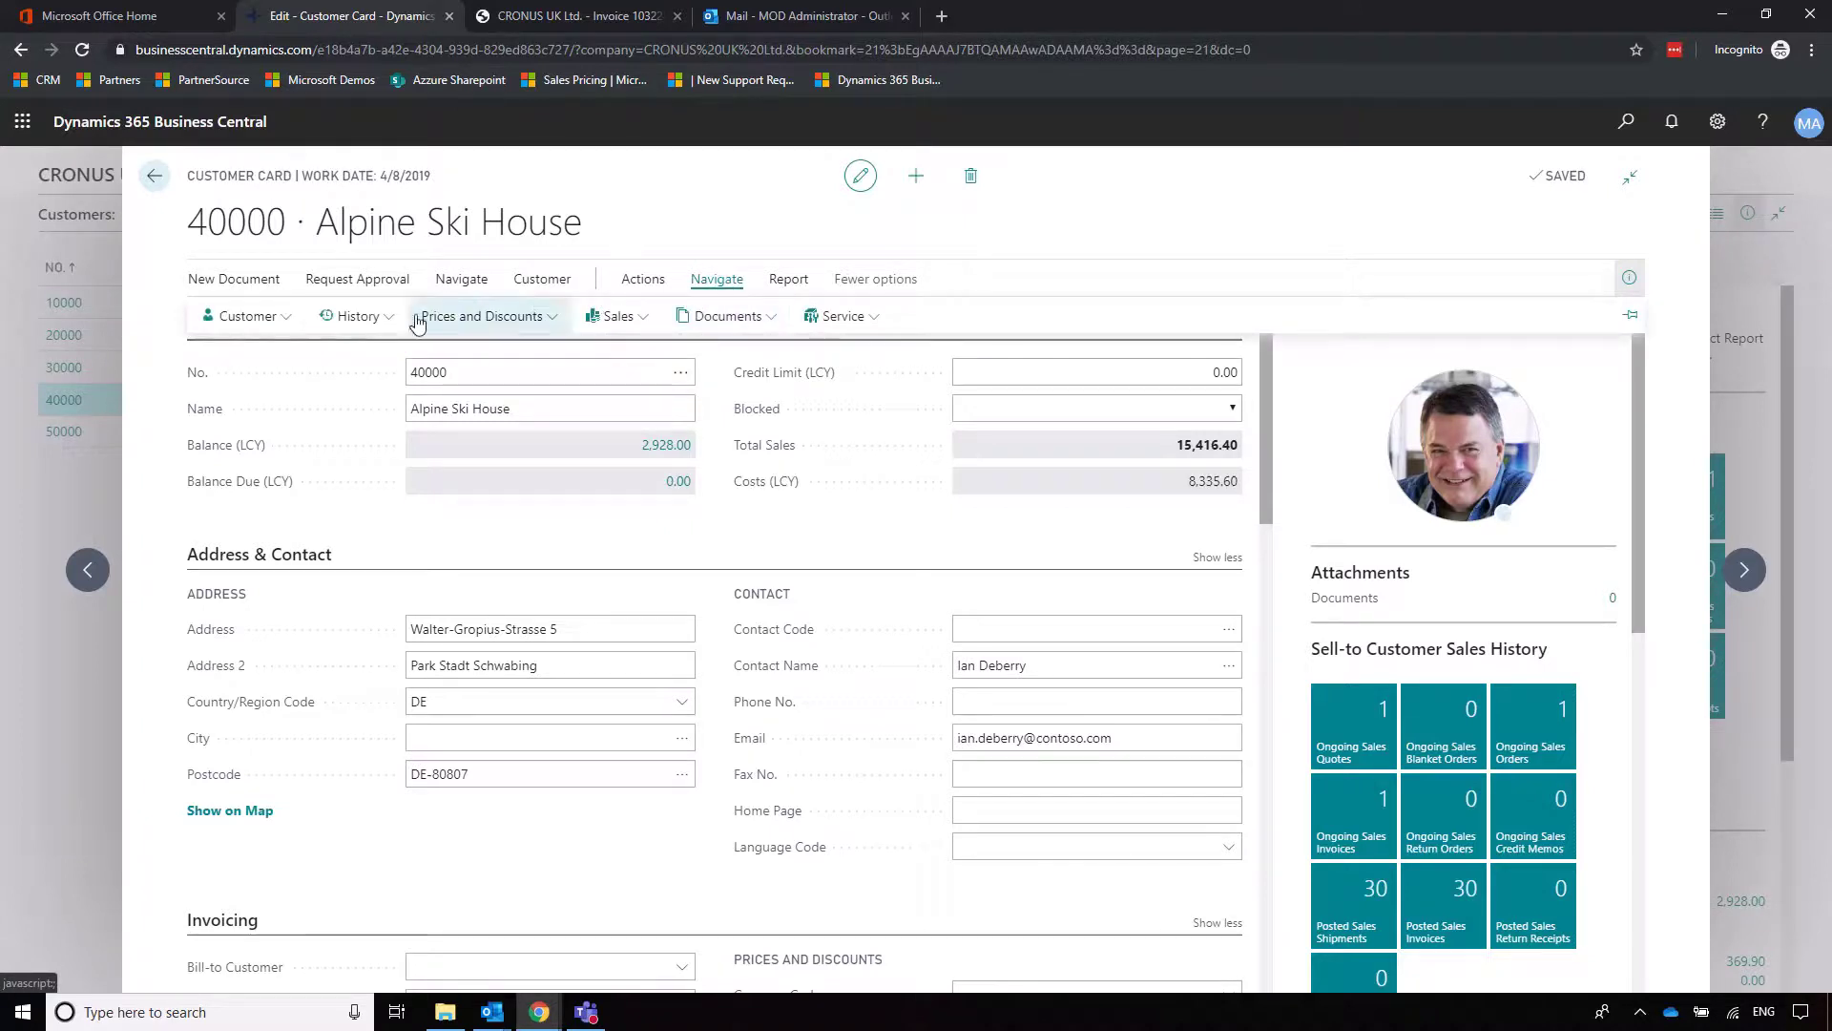
pyautogui.click(353, 315)
pyautogui.click(371, 350)
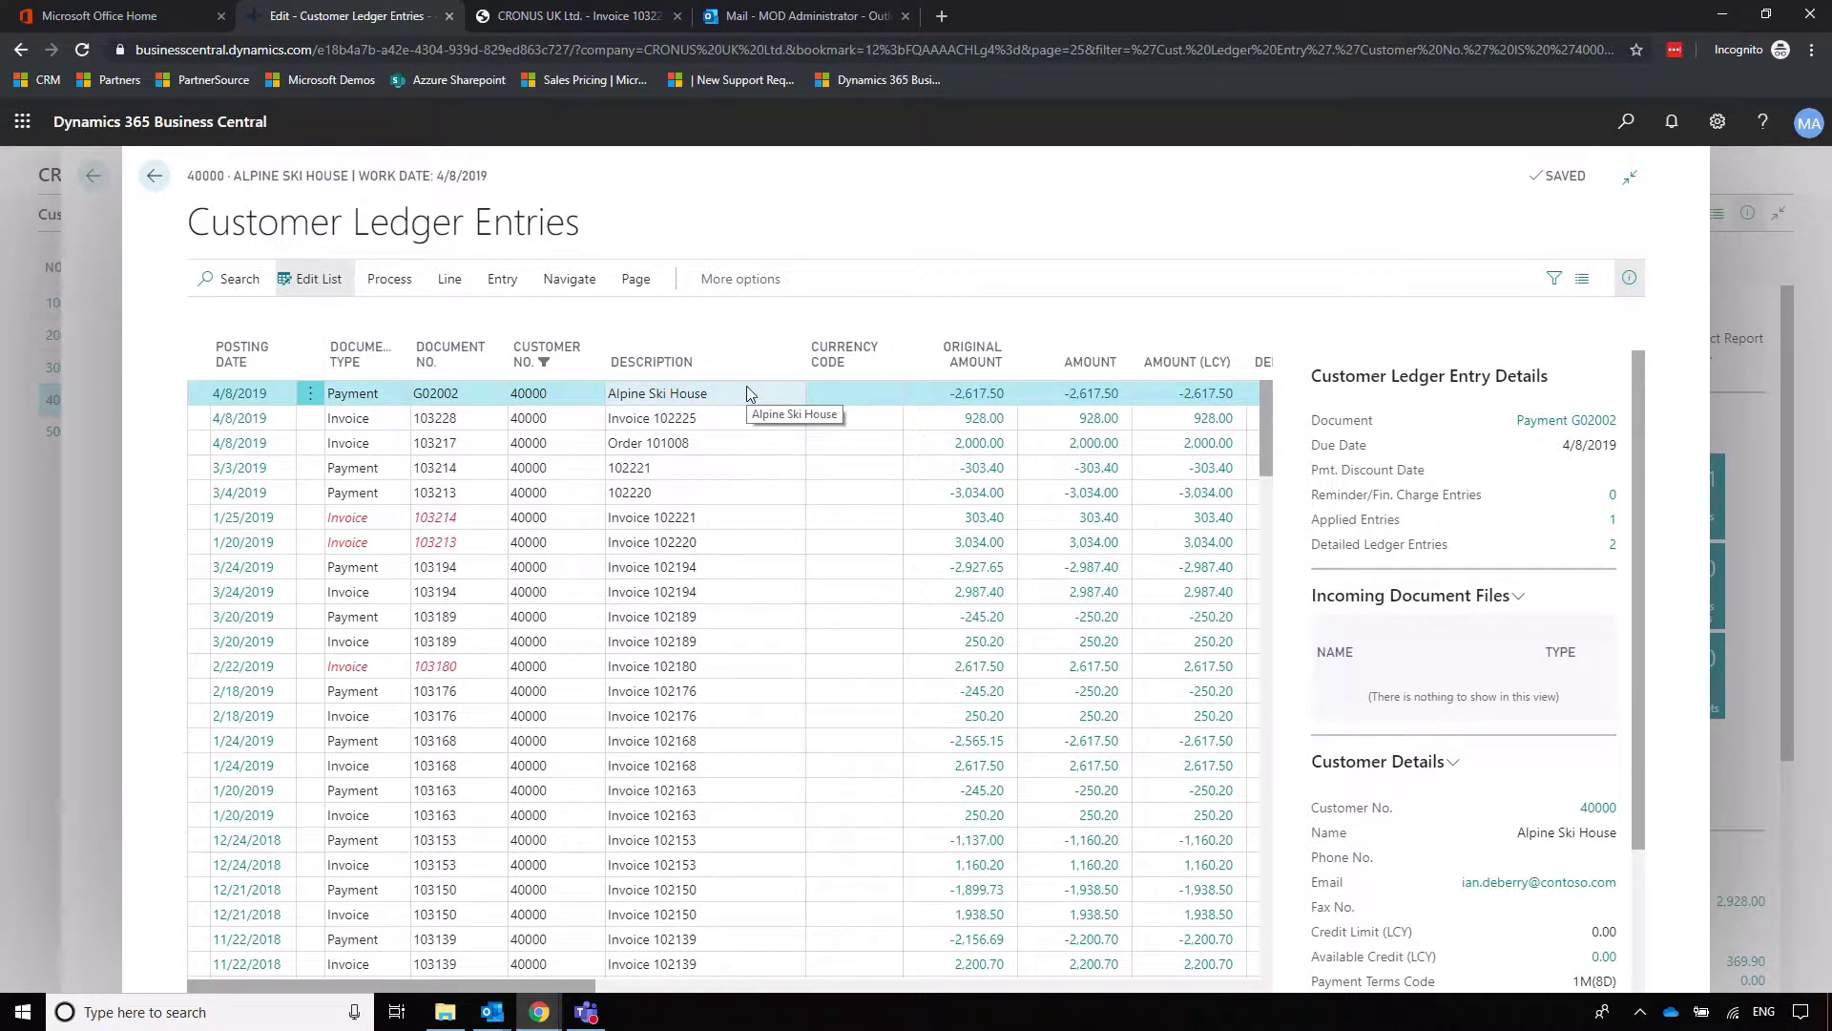
pyautogui.click(391, 281)
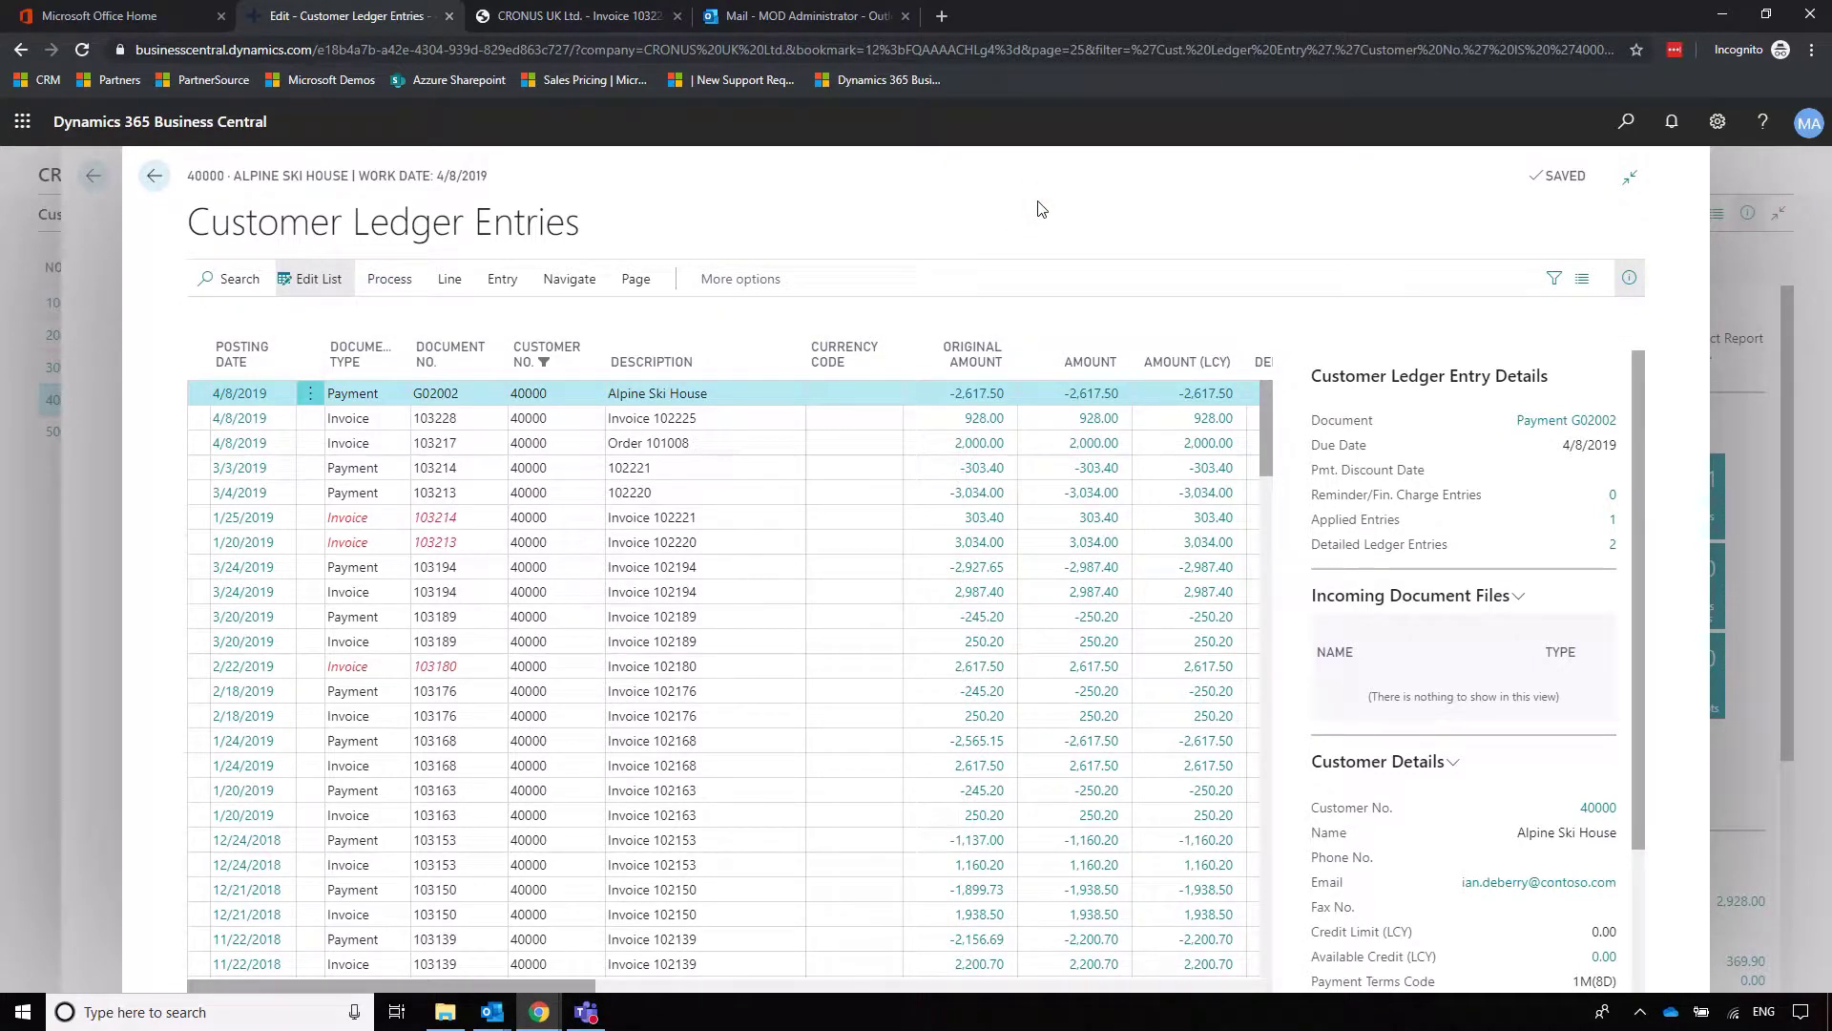
pyautogui.press('Escape')
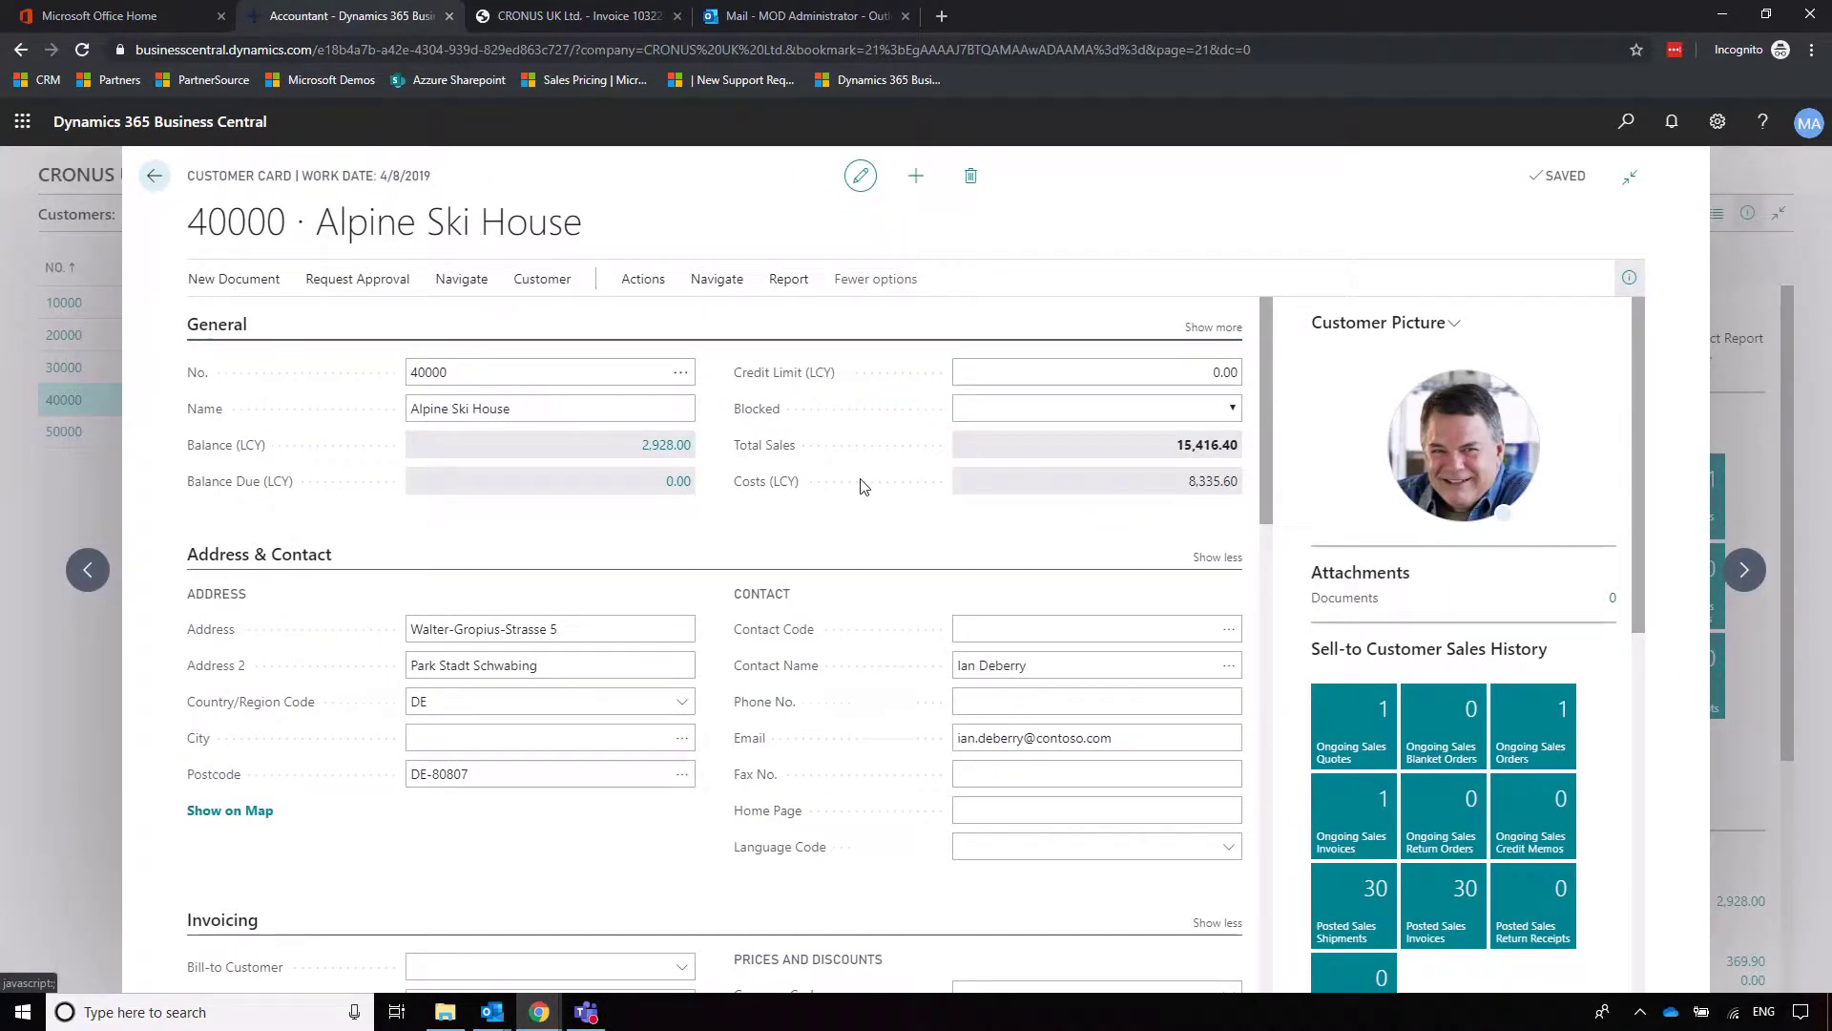
pyautogui.press('Escape')
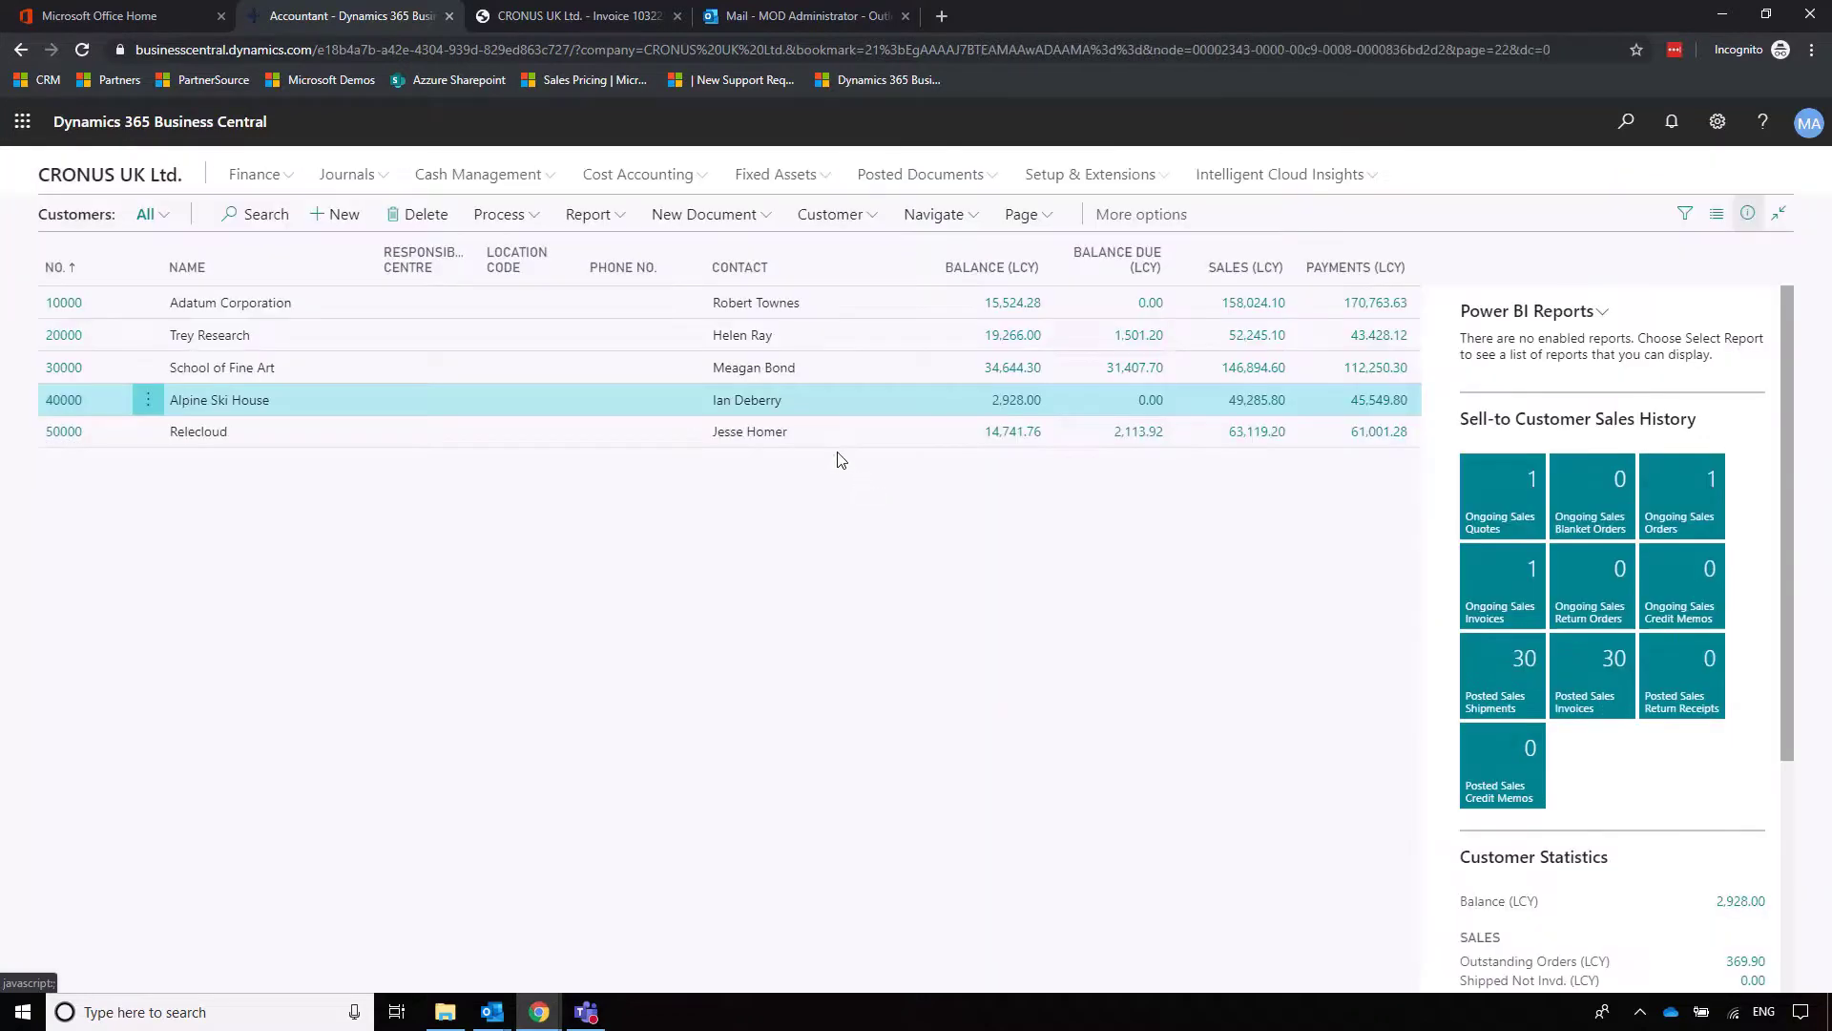
pyautogui.click(1625, 122)
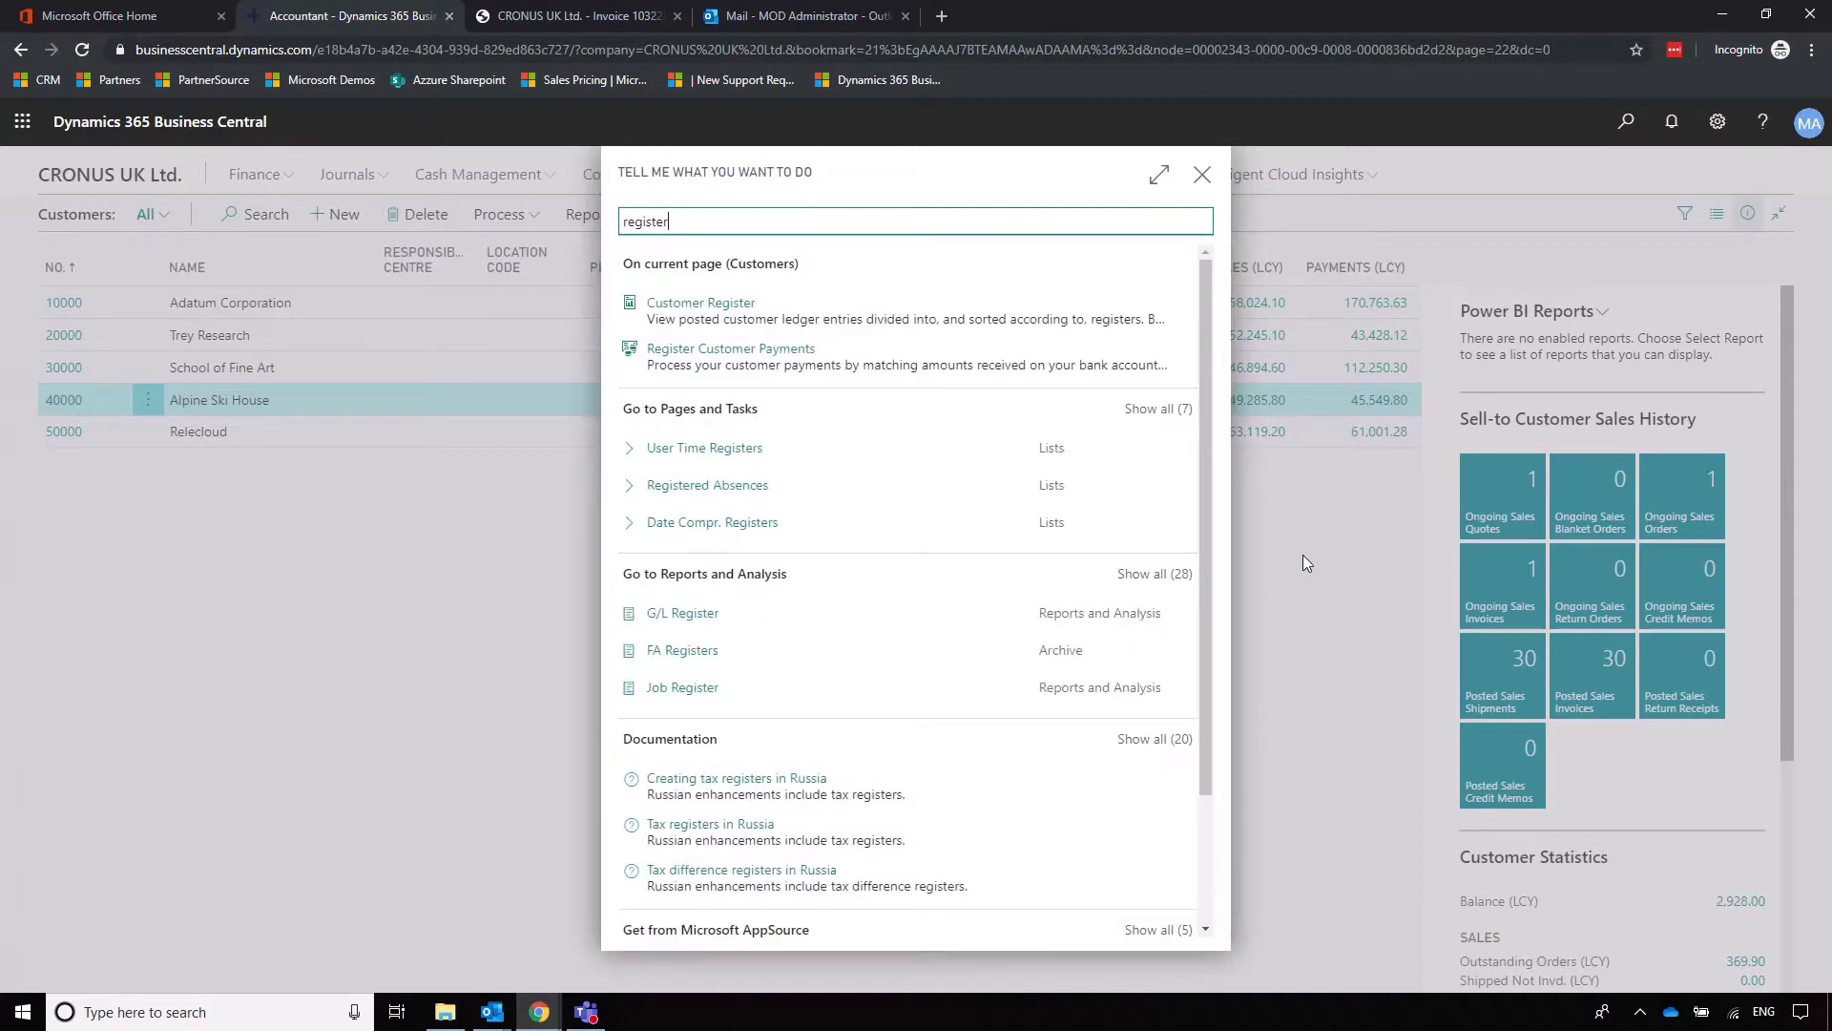
pyautogui.write('register cu')
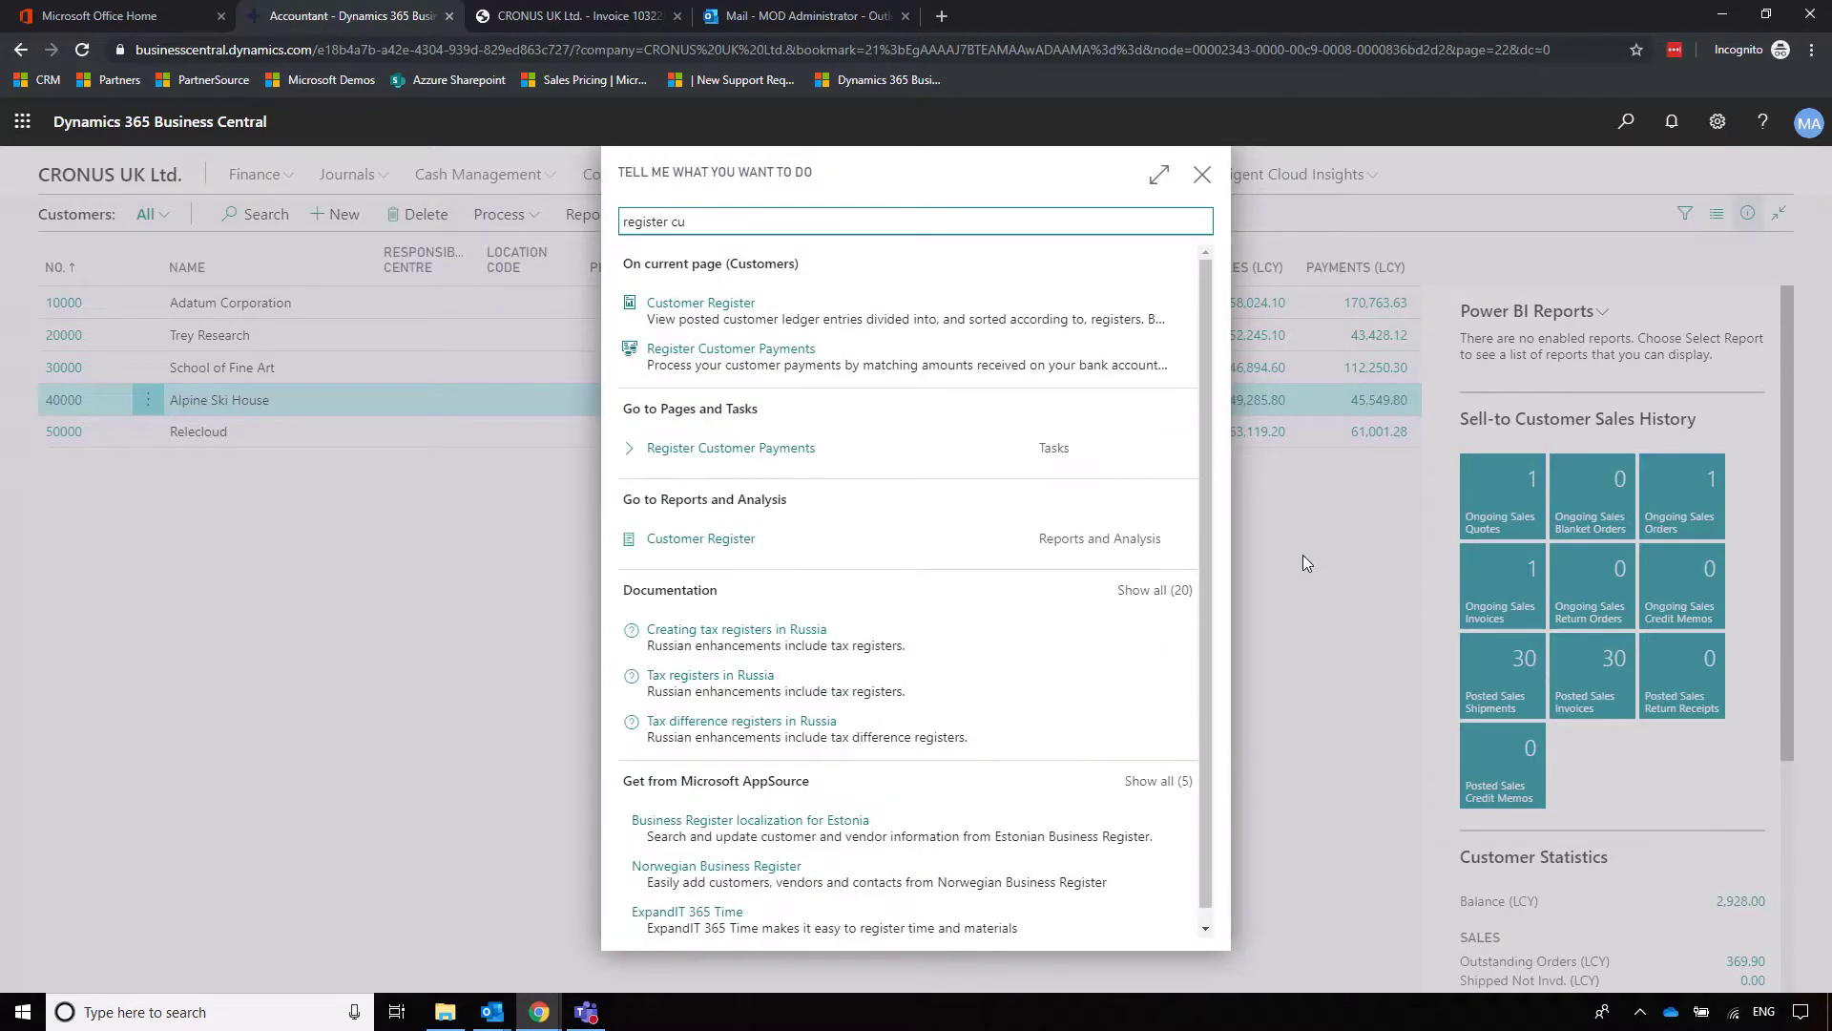
pyautogui.click(769, 353)
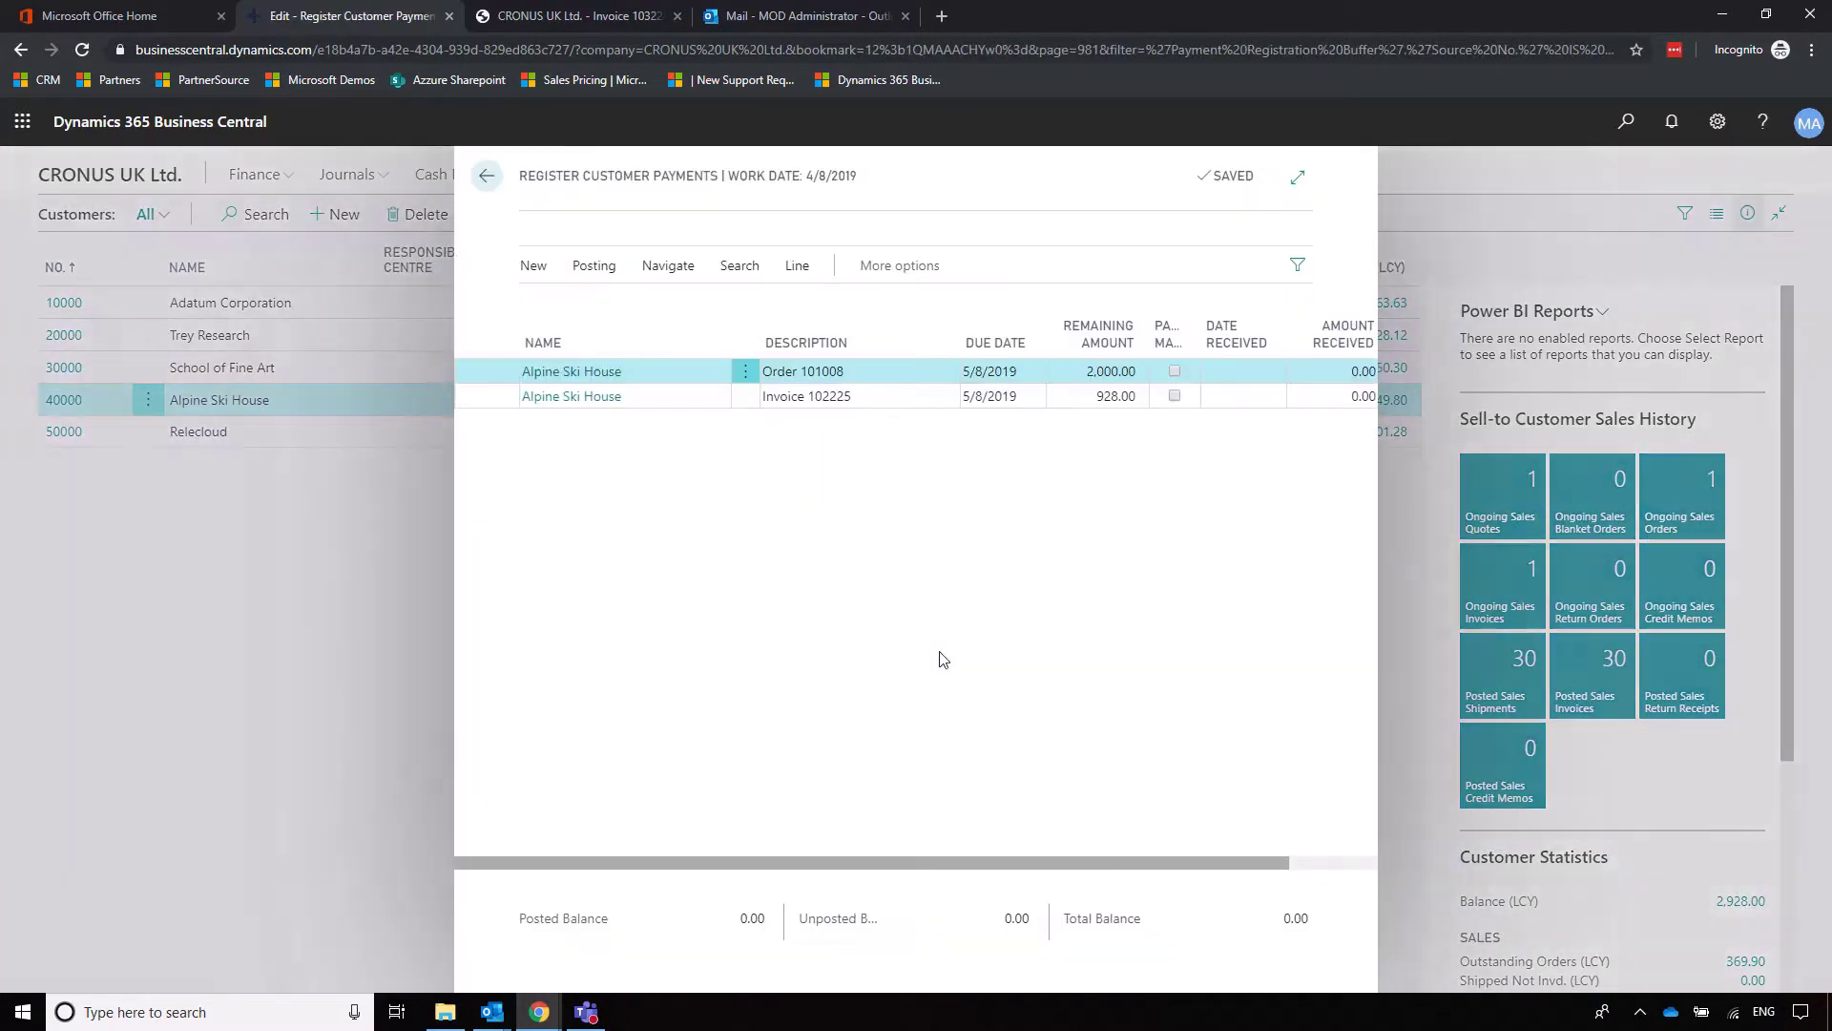
pyautogui.click(1296, 181)
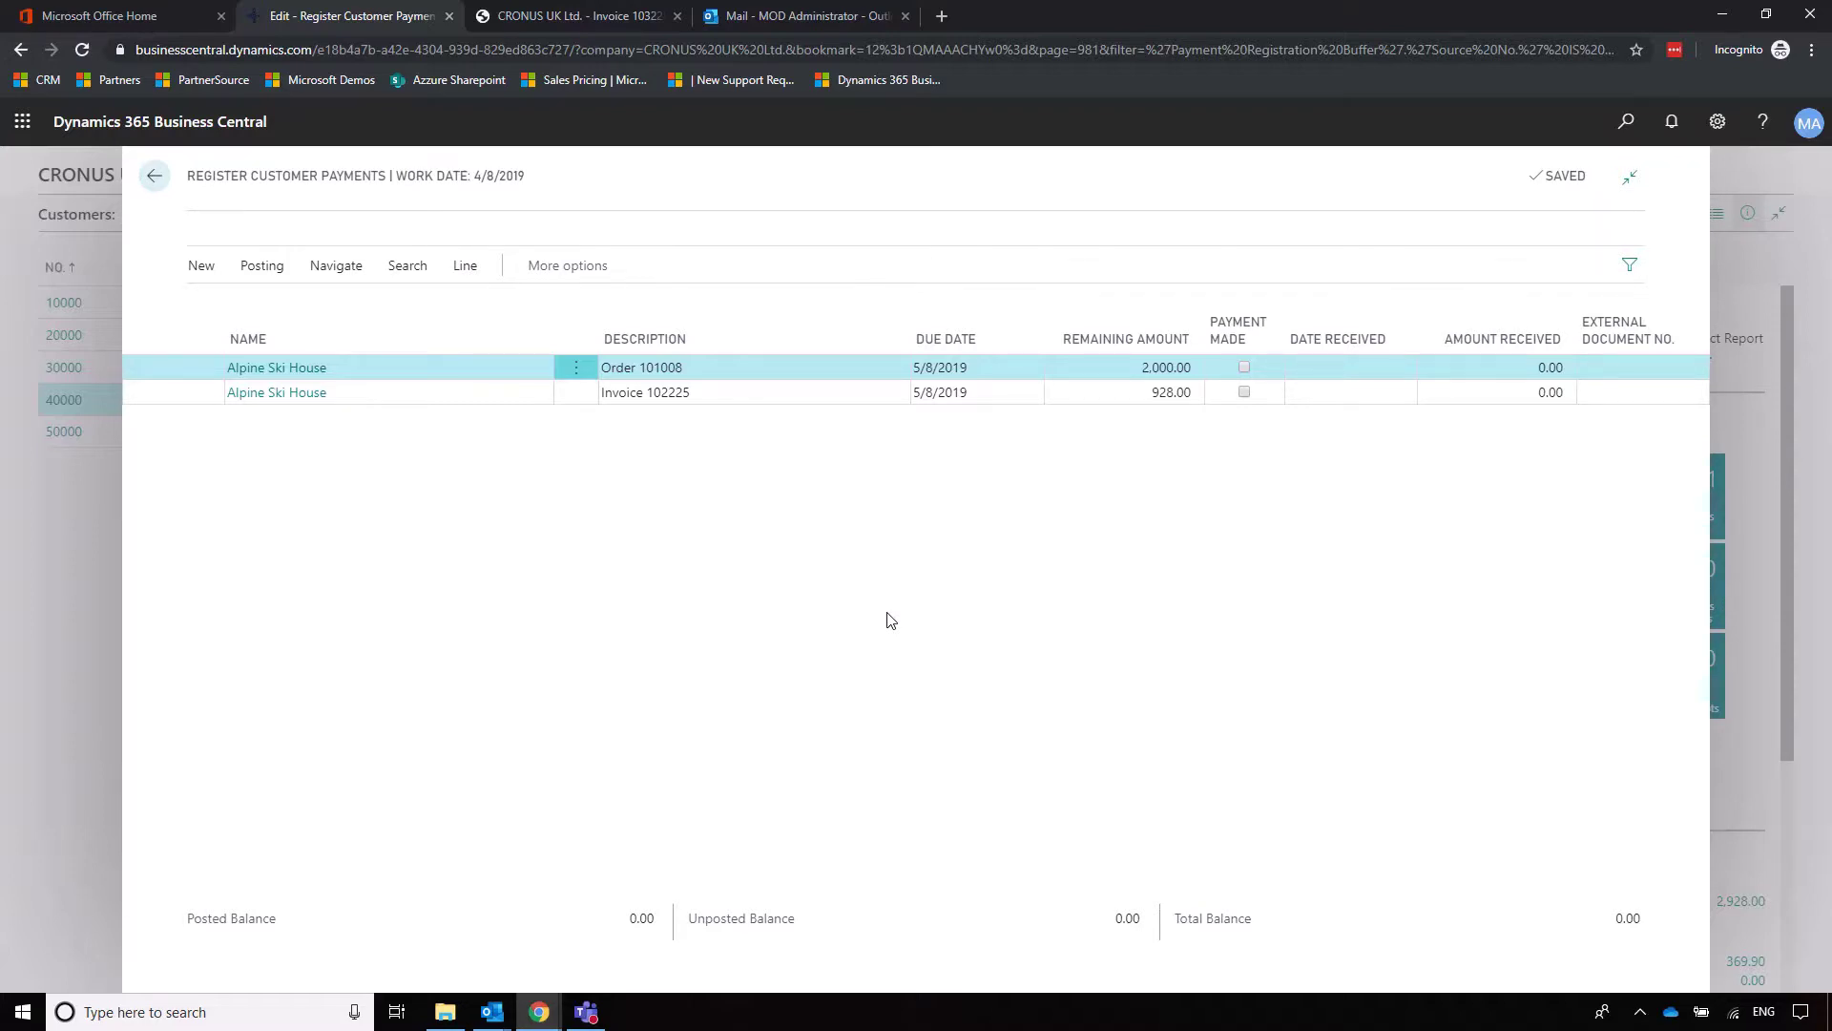
pyautogui.click(1244, 367)
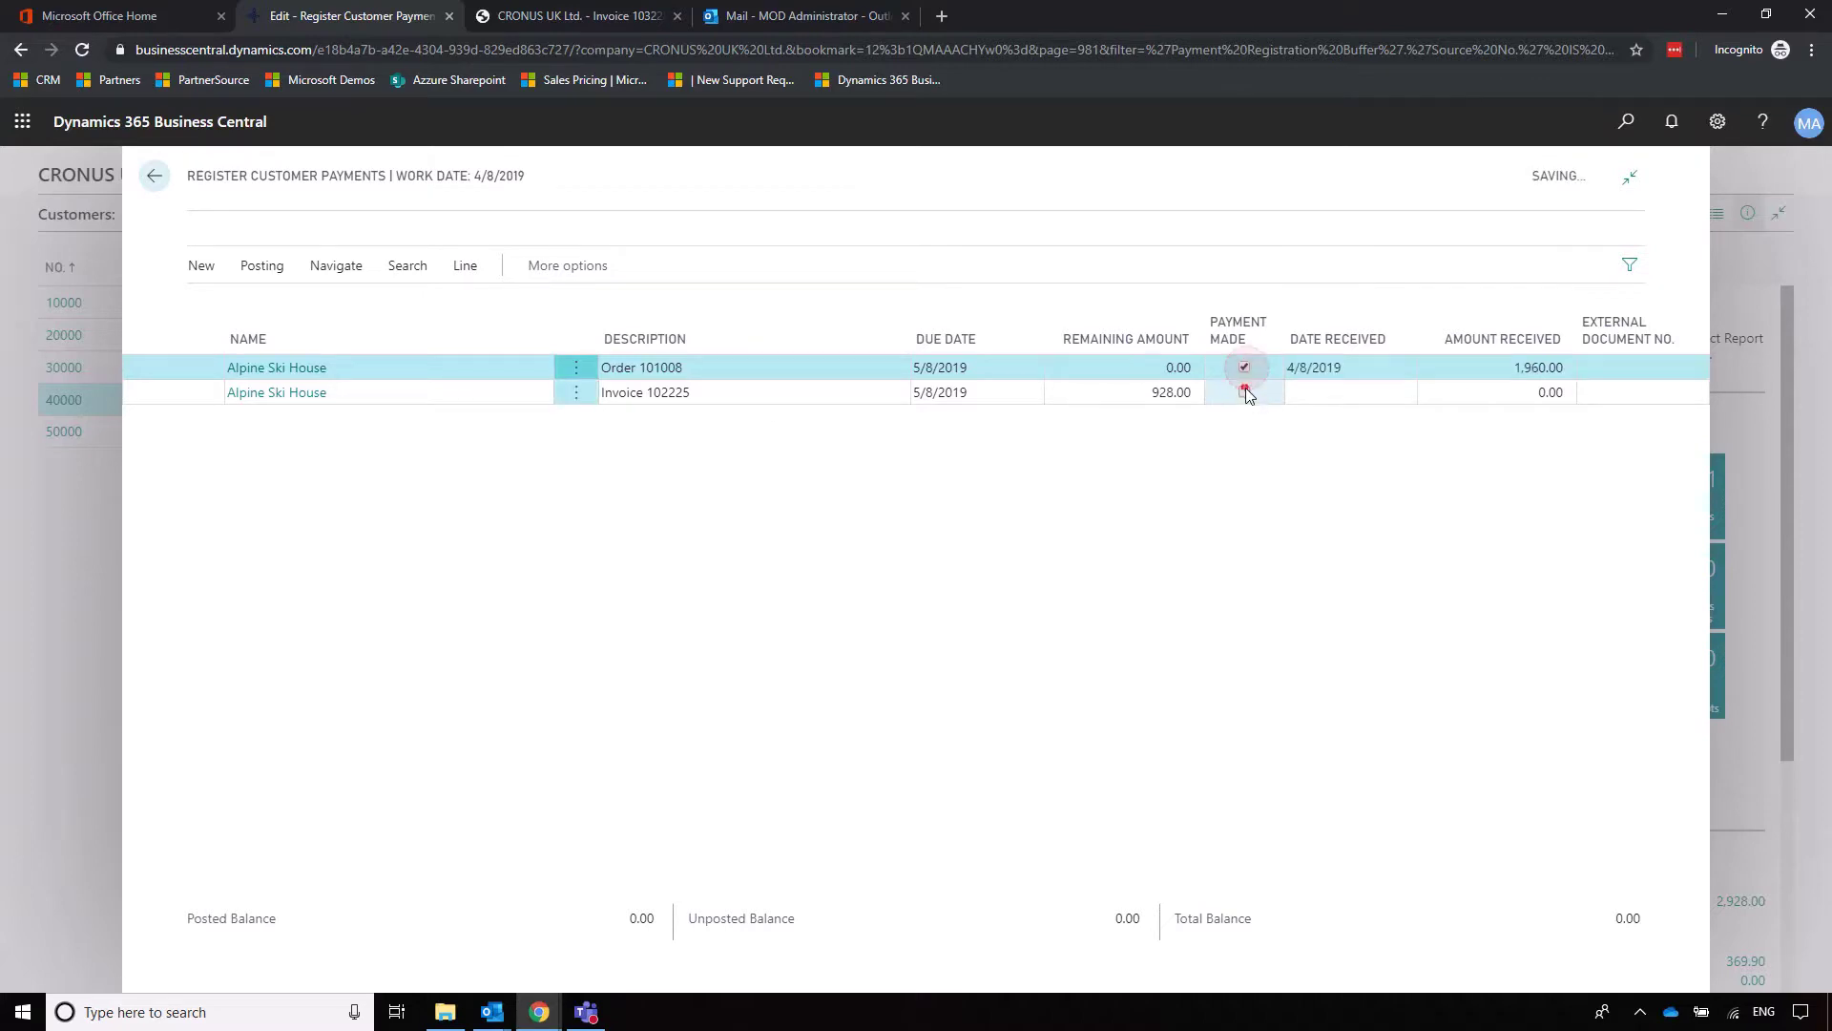
pyautogui.click(1245, 391)
pyautogui.click(261, 267)
pyautogui.click(775, 638)
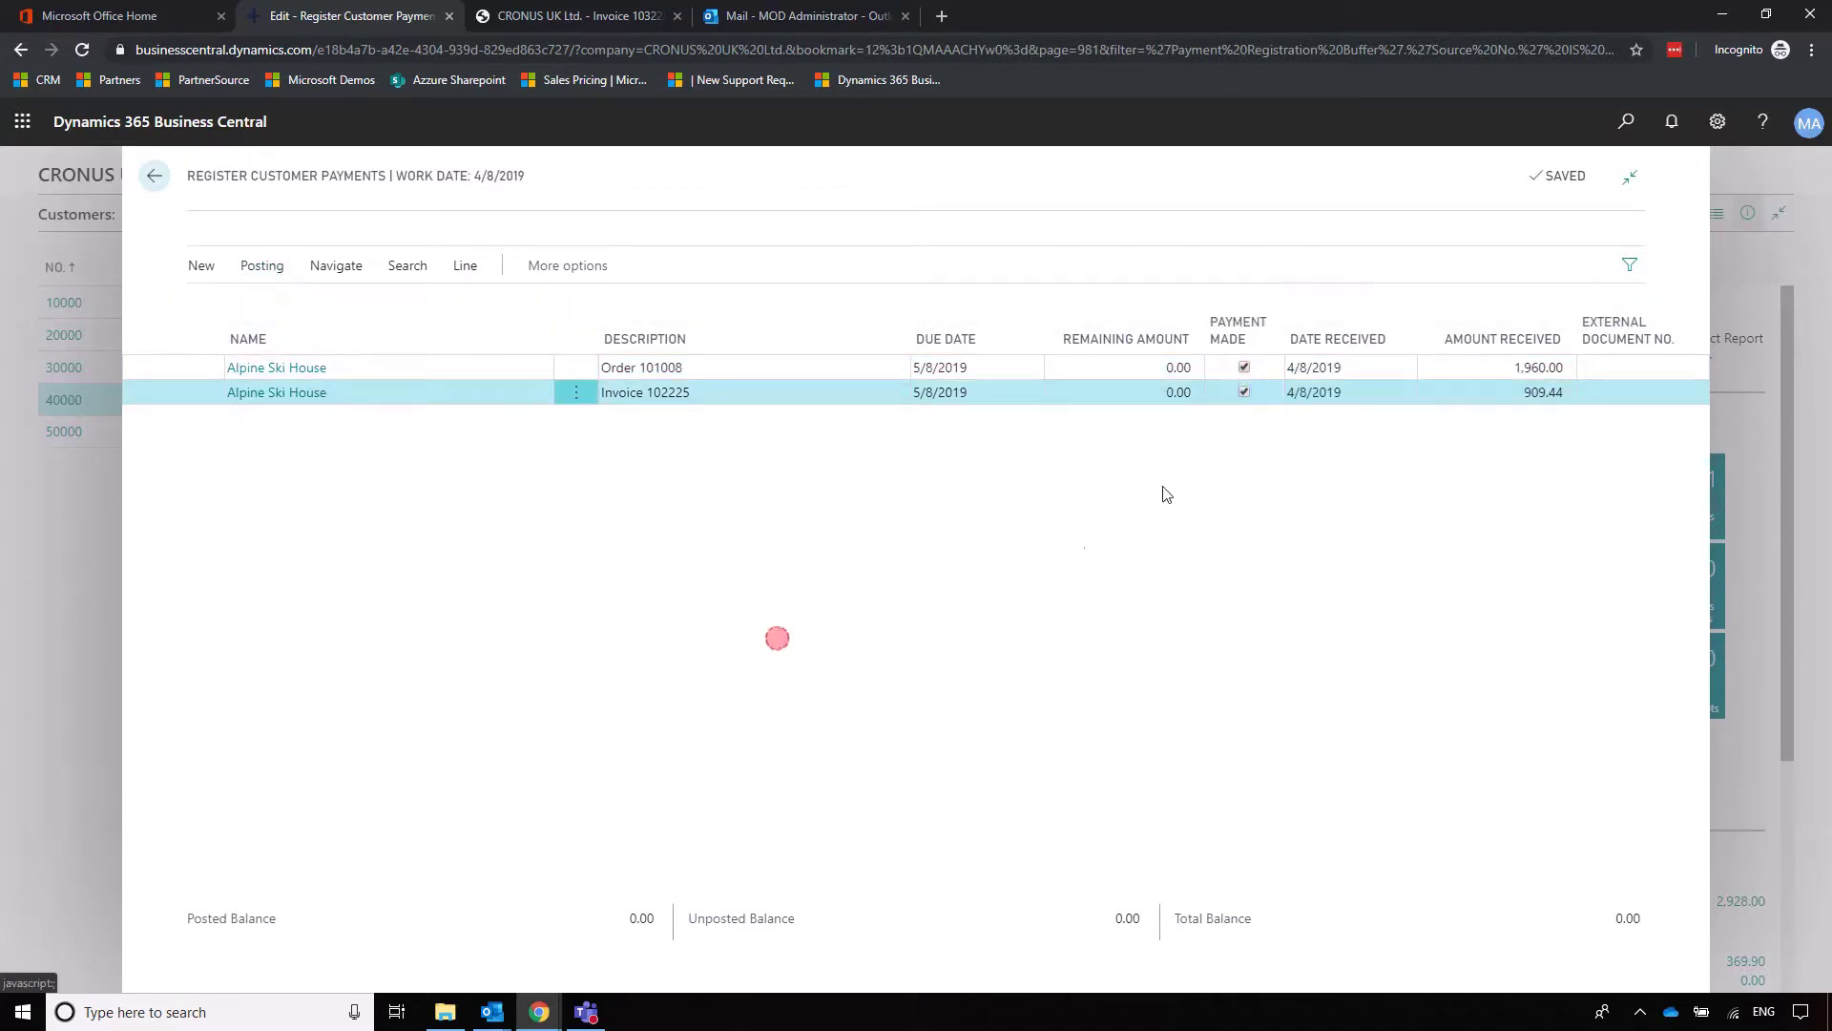
pyautogui.click(1245, 368)
pyautogui.click(1244, 392)
pyautogui.click(1183, 577)
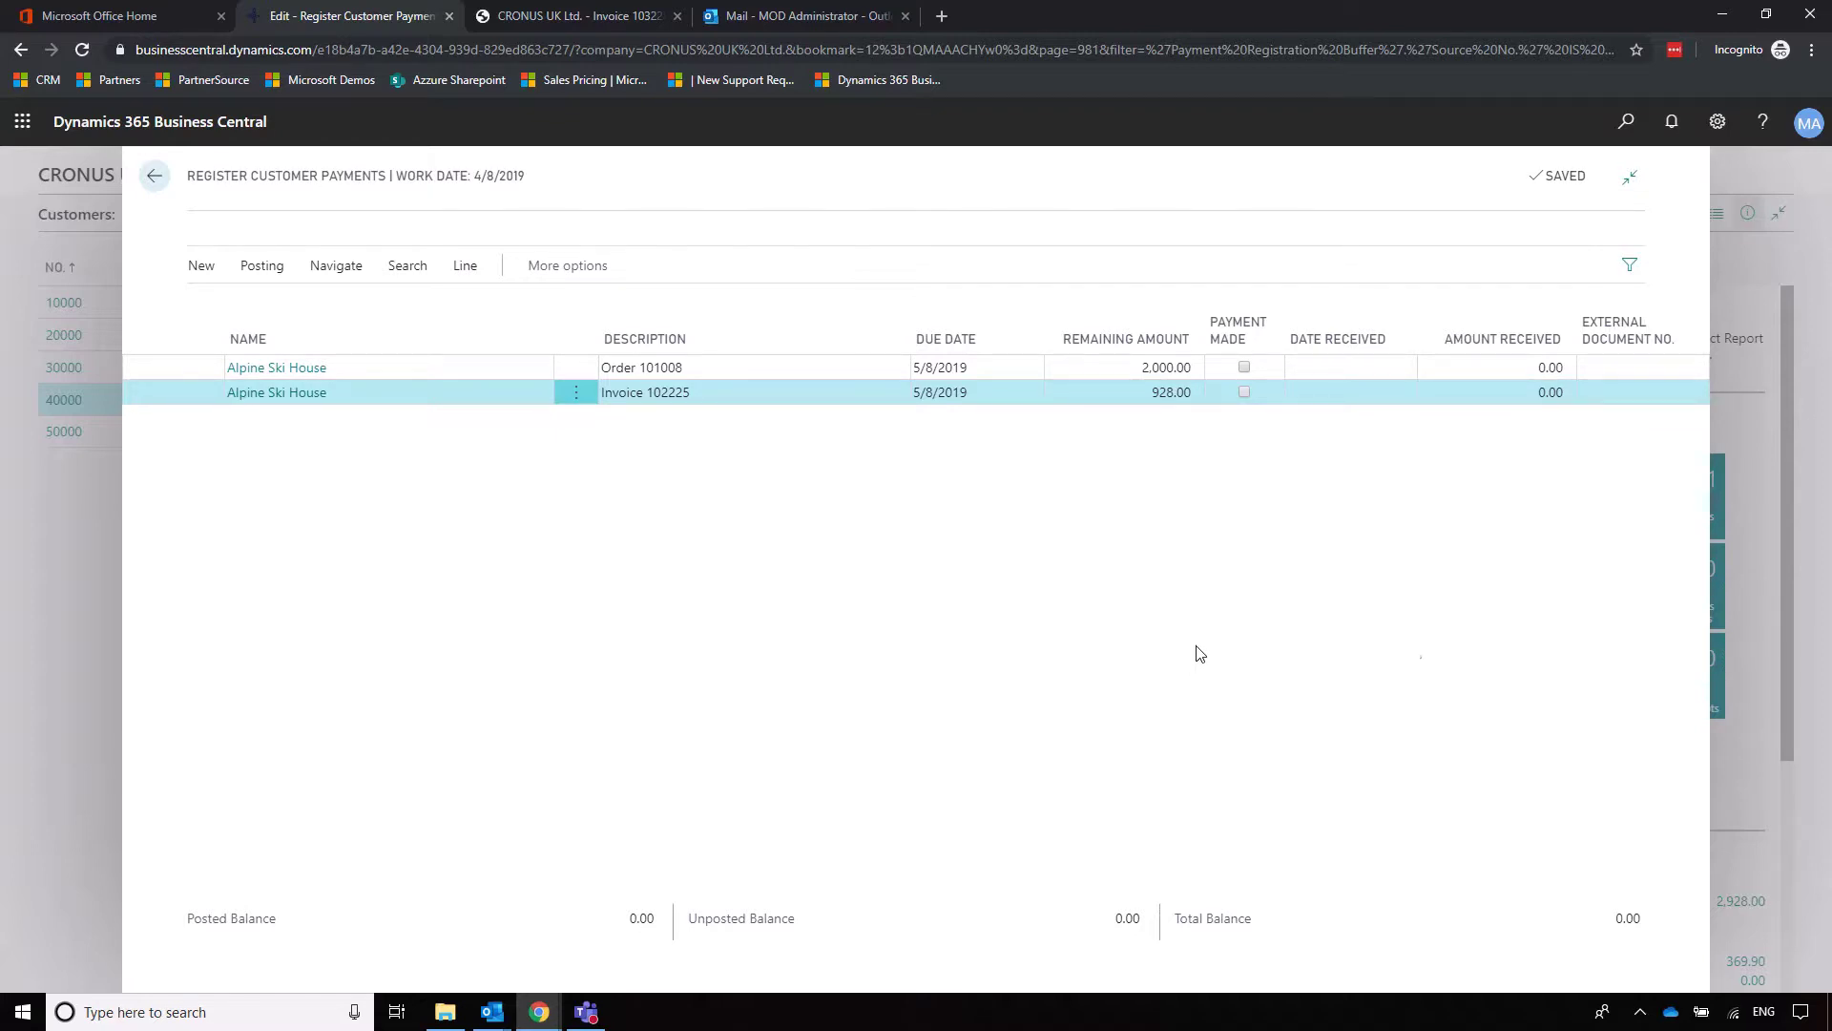
pyautogui.press('Escape')
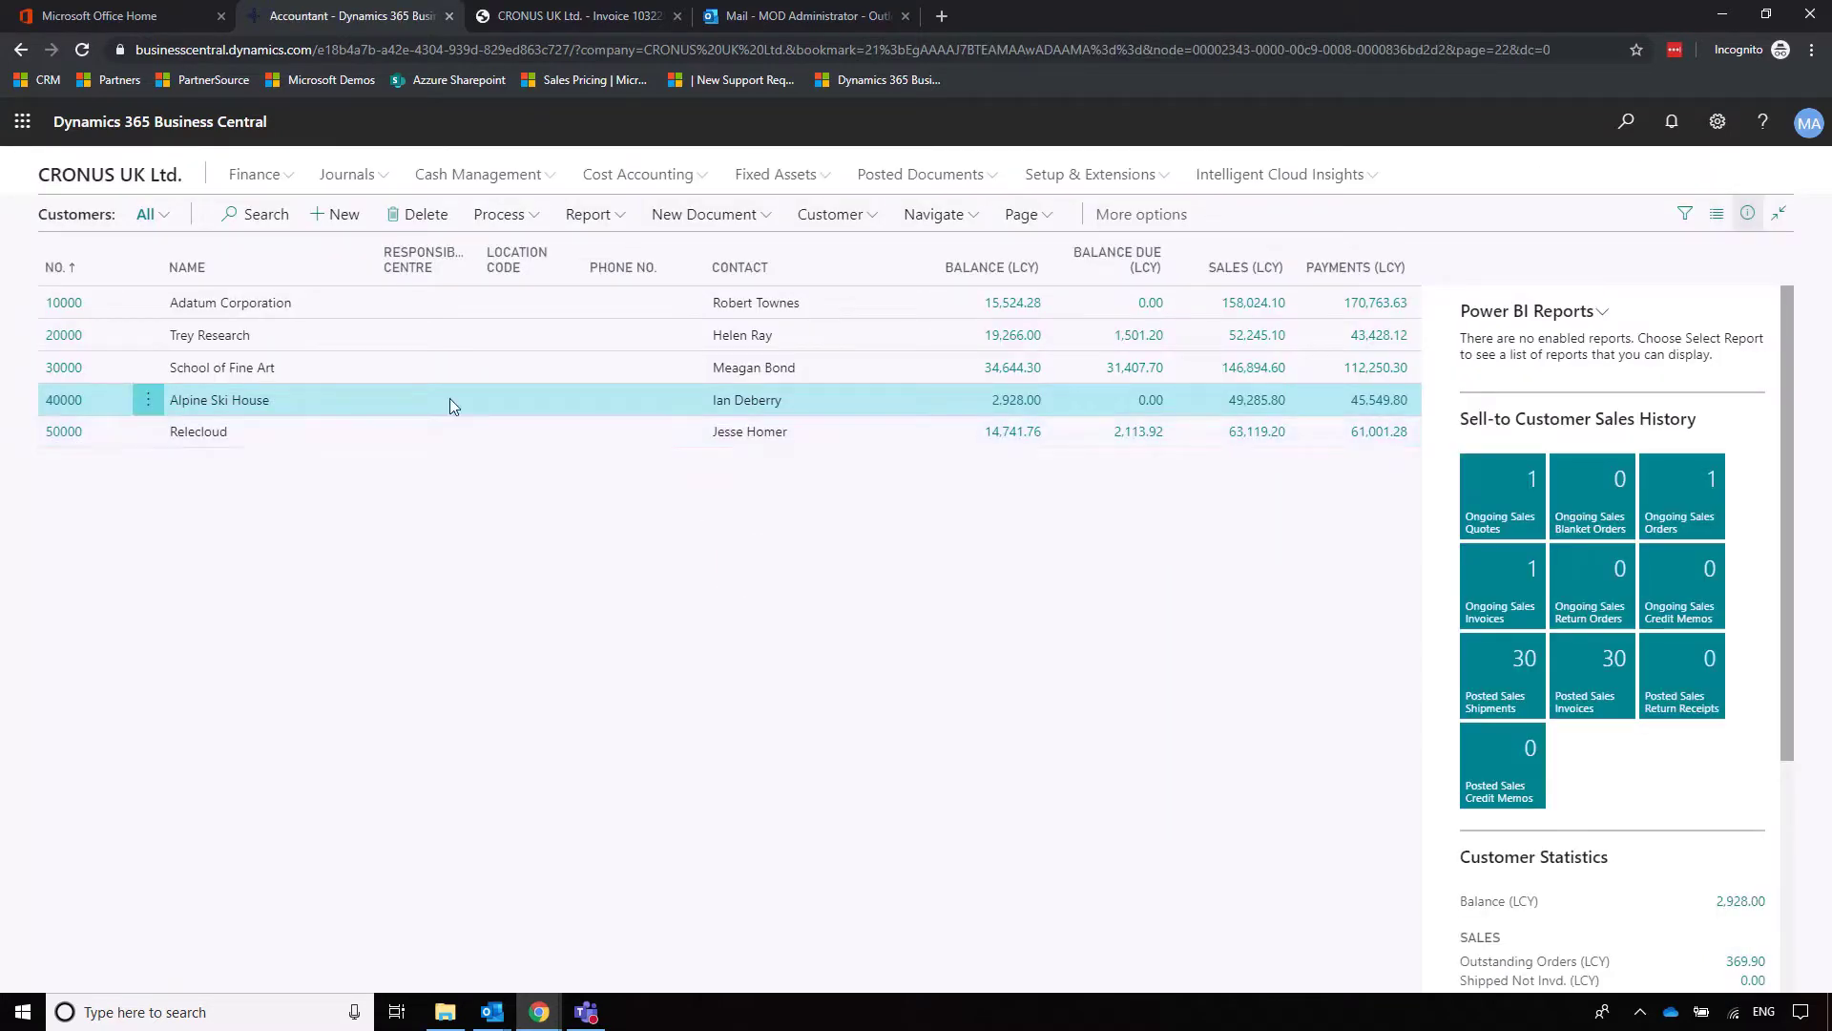
# From the Accountant home page, review Register Customer Payments via search, then open the Chart of Accounts
pyautogui.press('Escape')
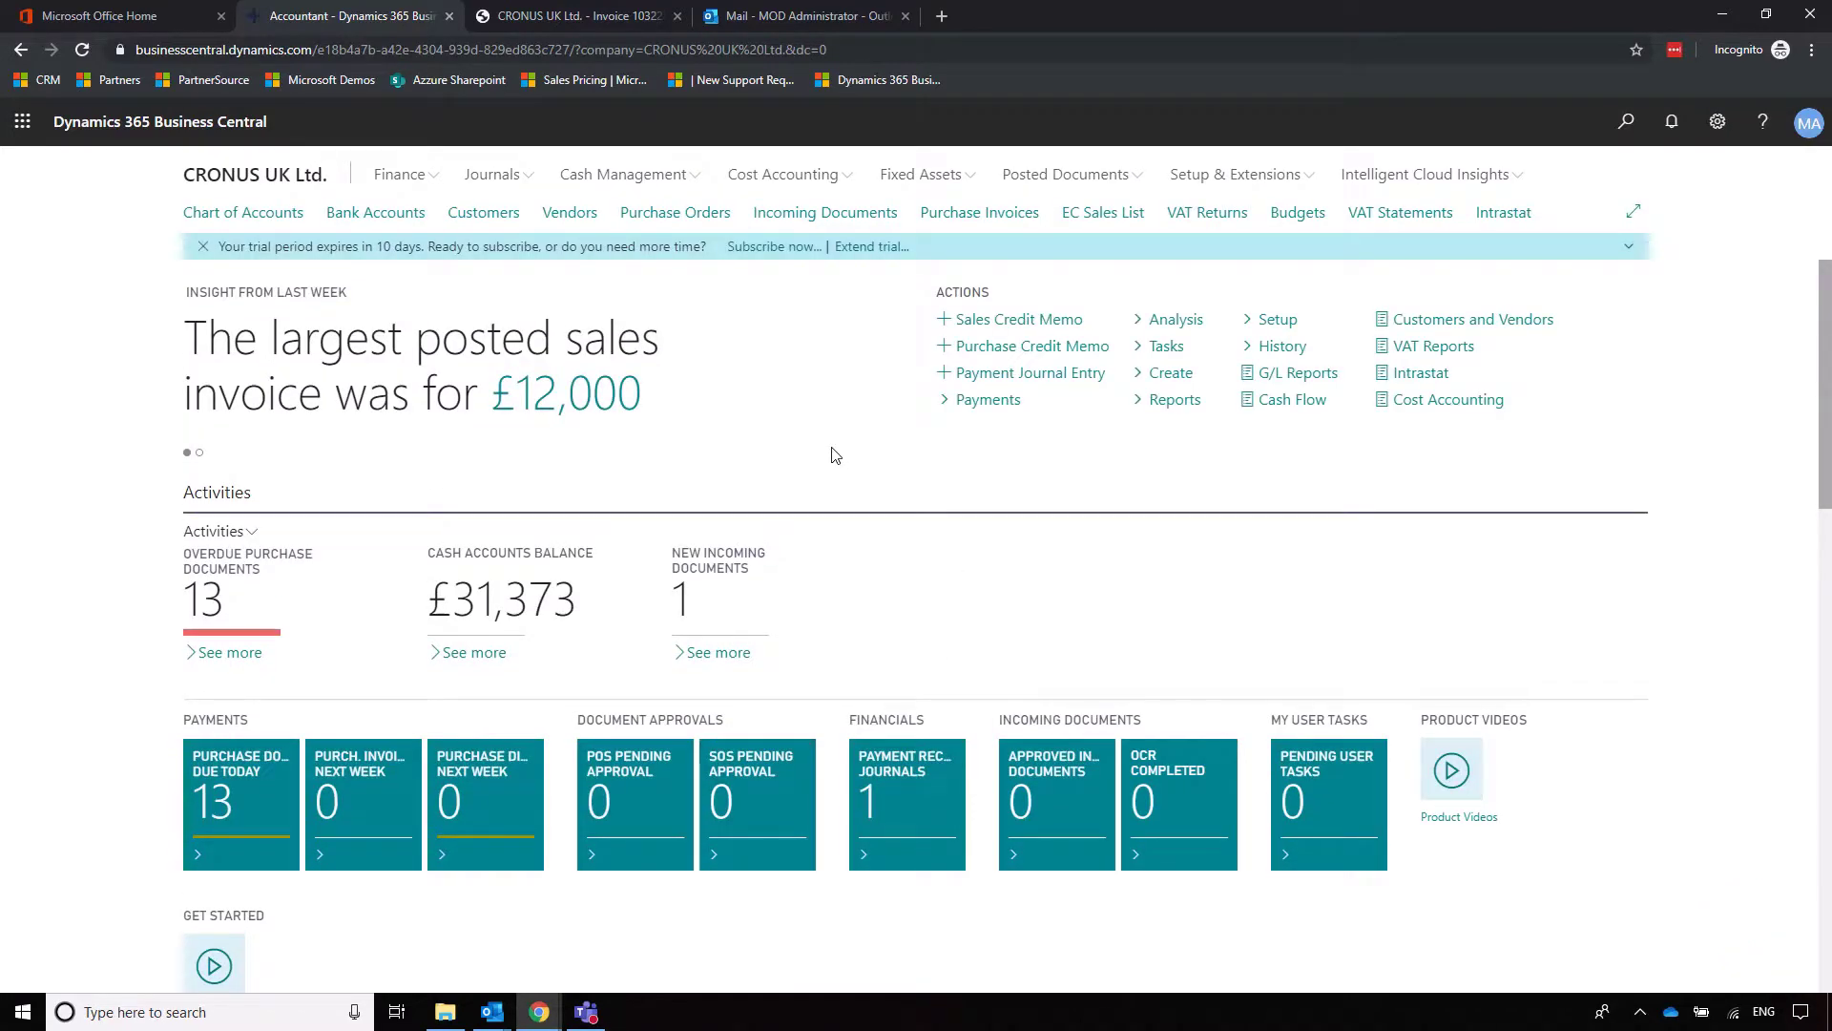
pyautogui.click(1626, 121)
pyautogui.click(1626, 131)
pyautogui.write('register cust')
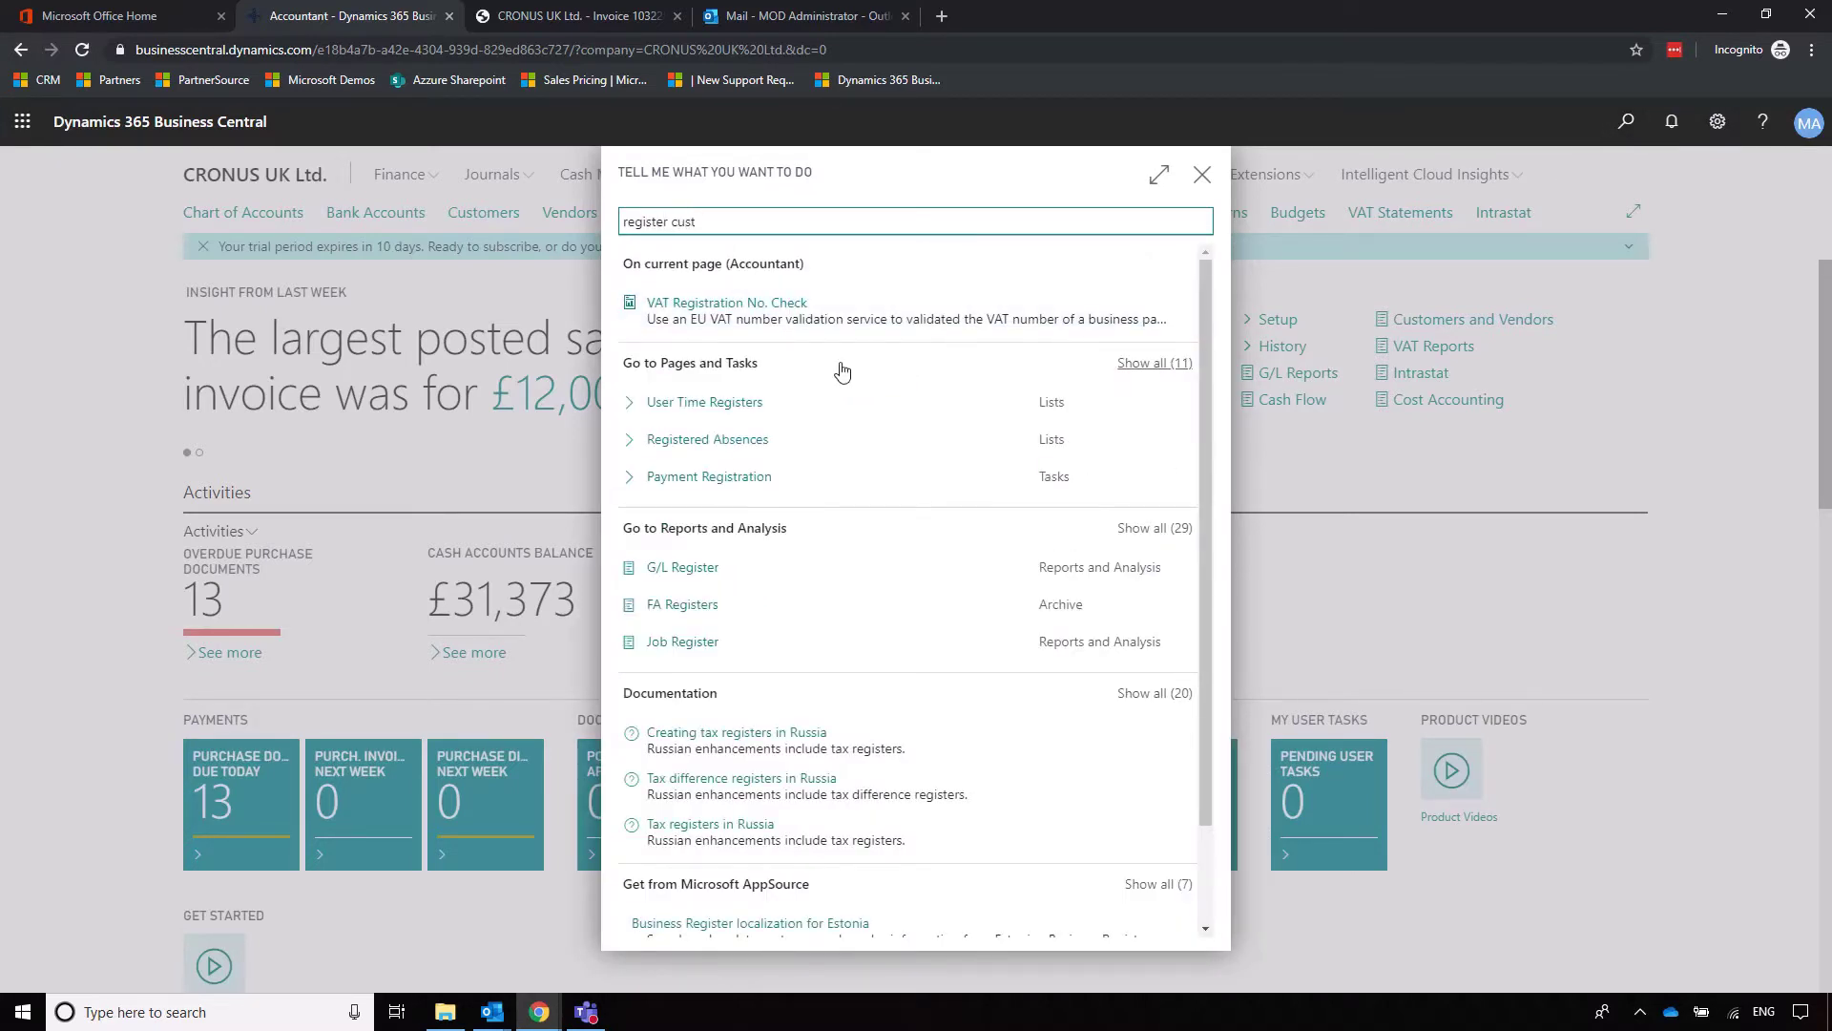
pyautogui.click(768, 303)
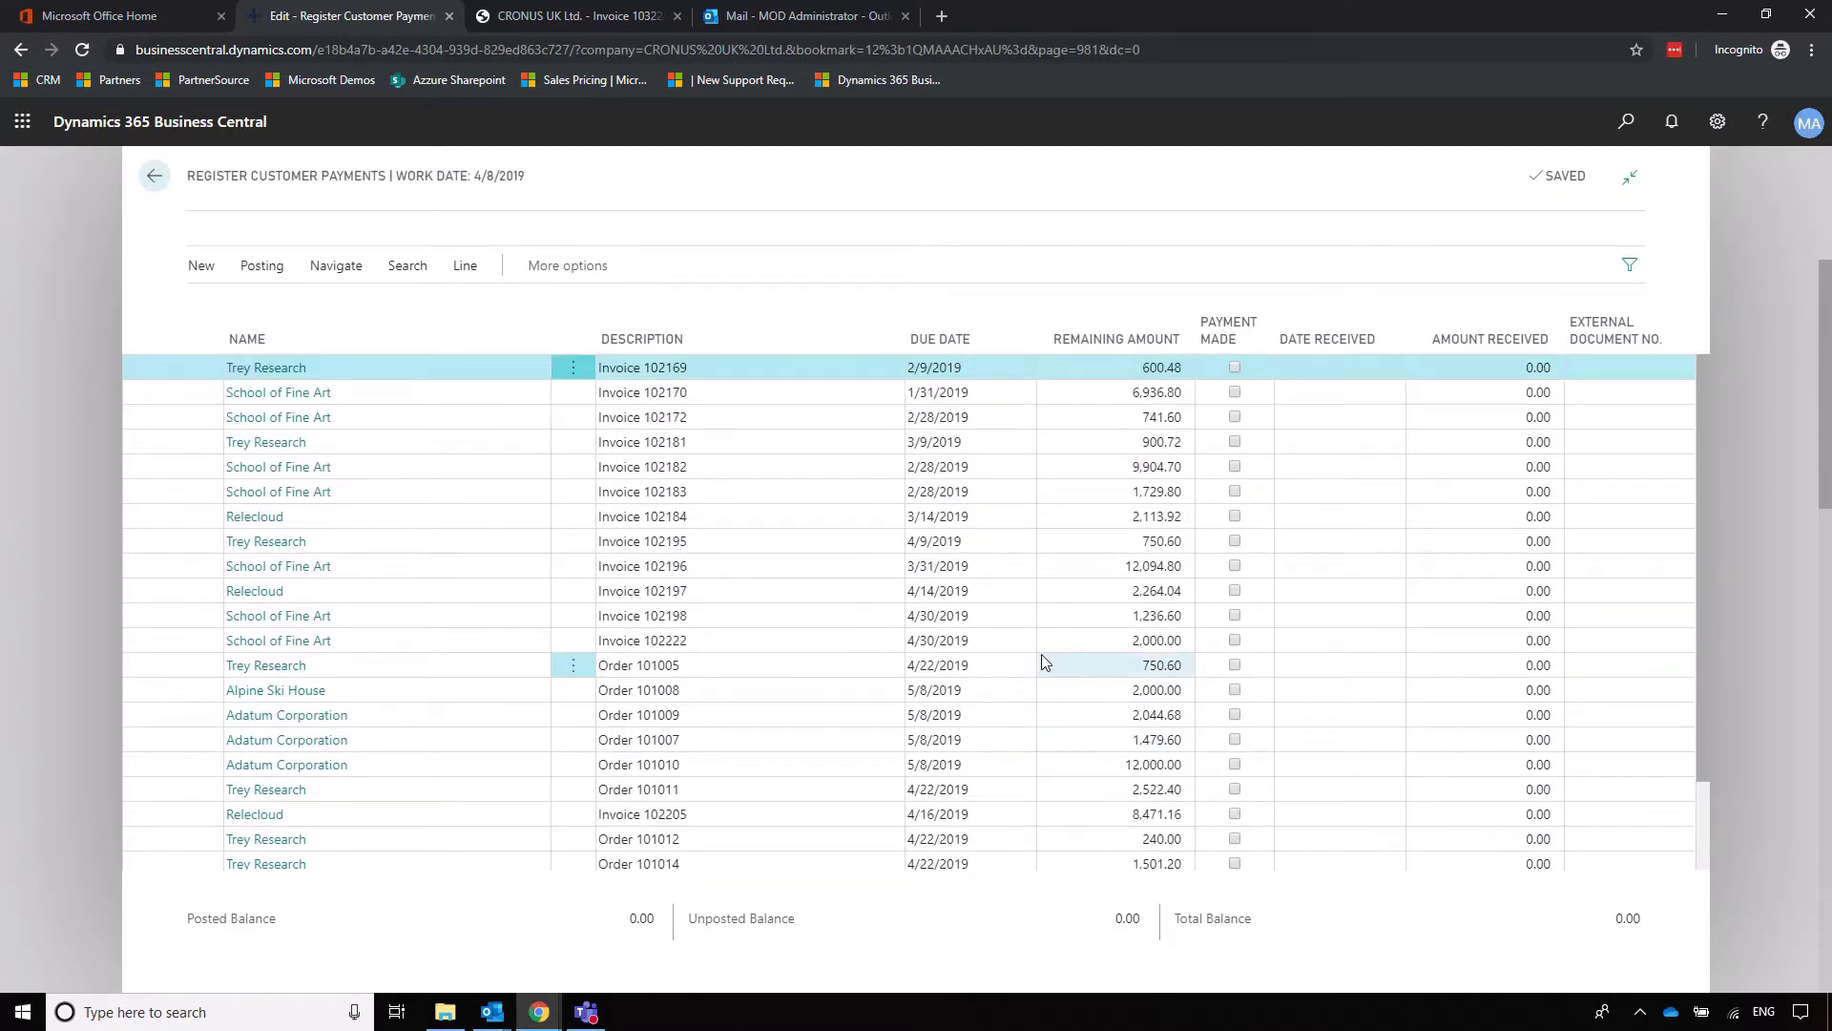
pyautogui.scroll(-2, 944, 599)
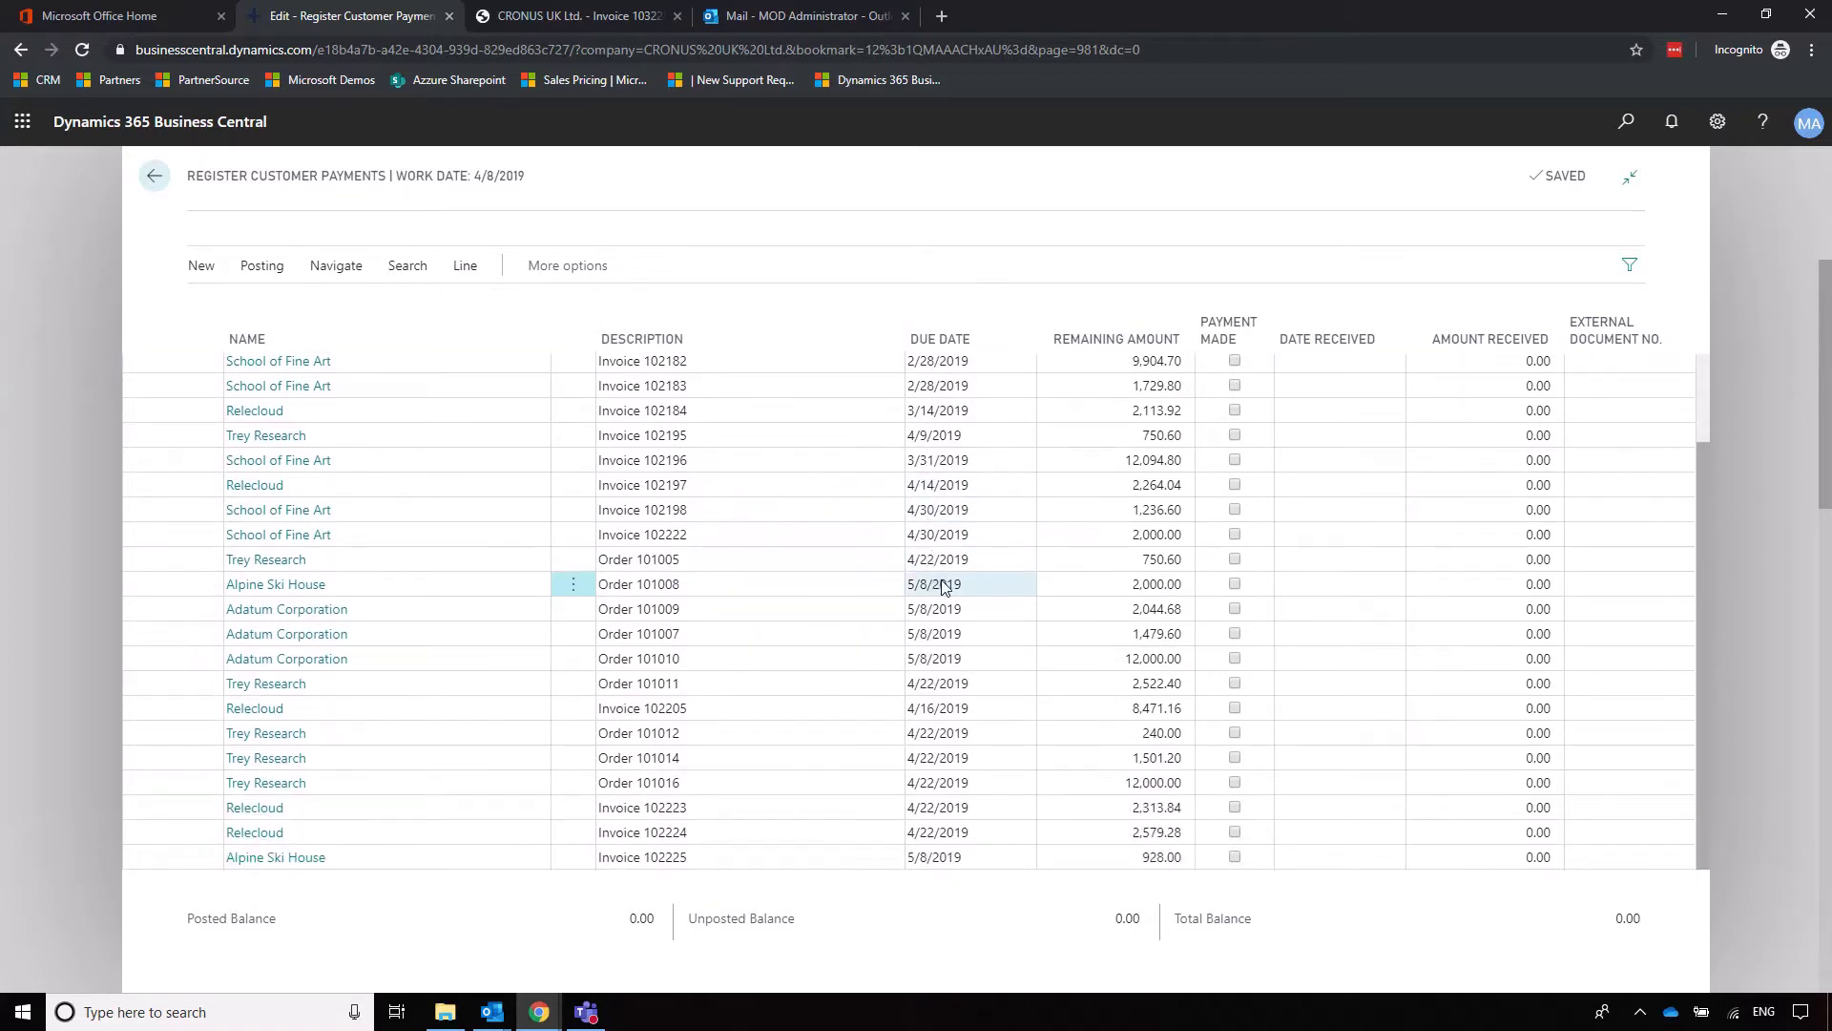
pyautogui.scroll(2, 943, 587)
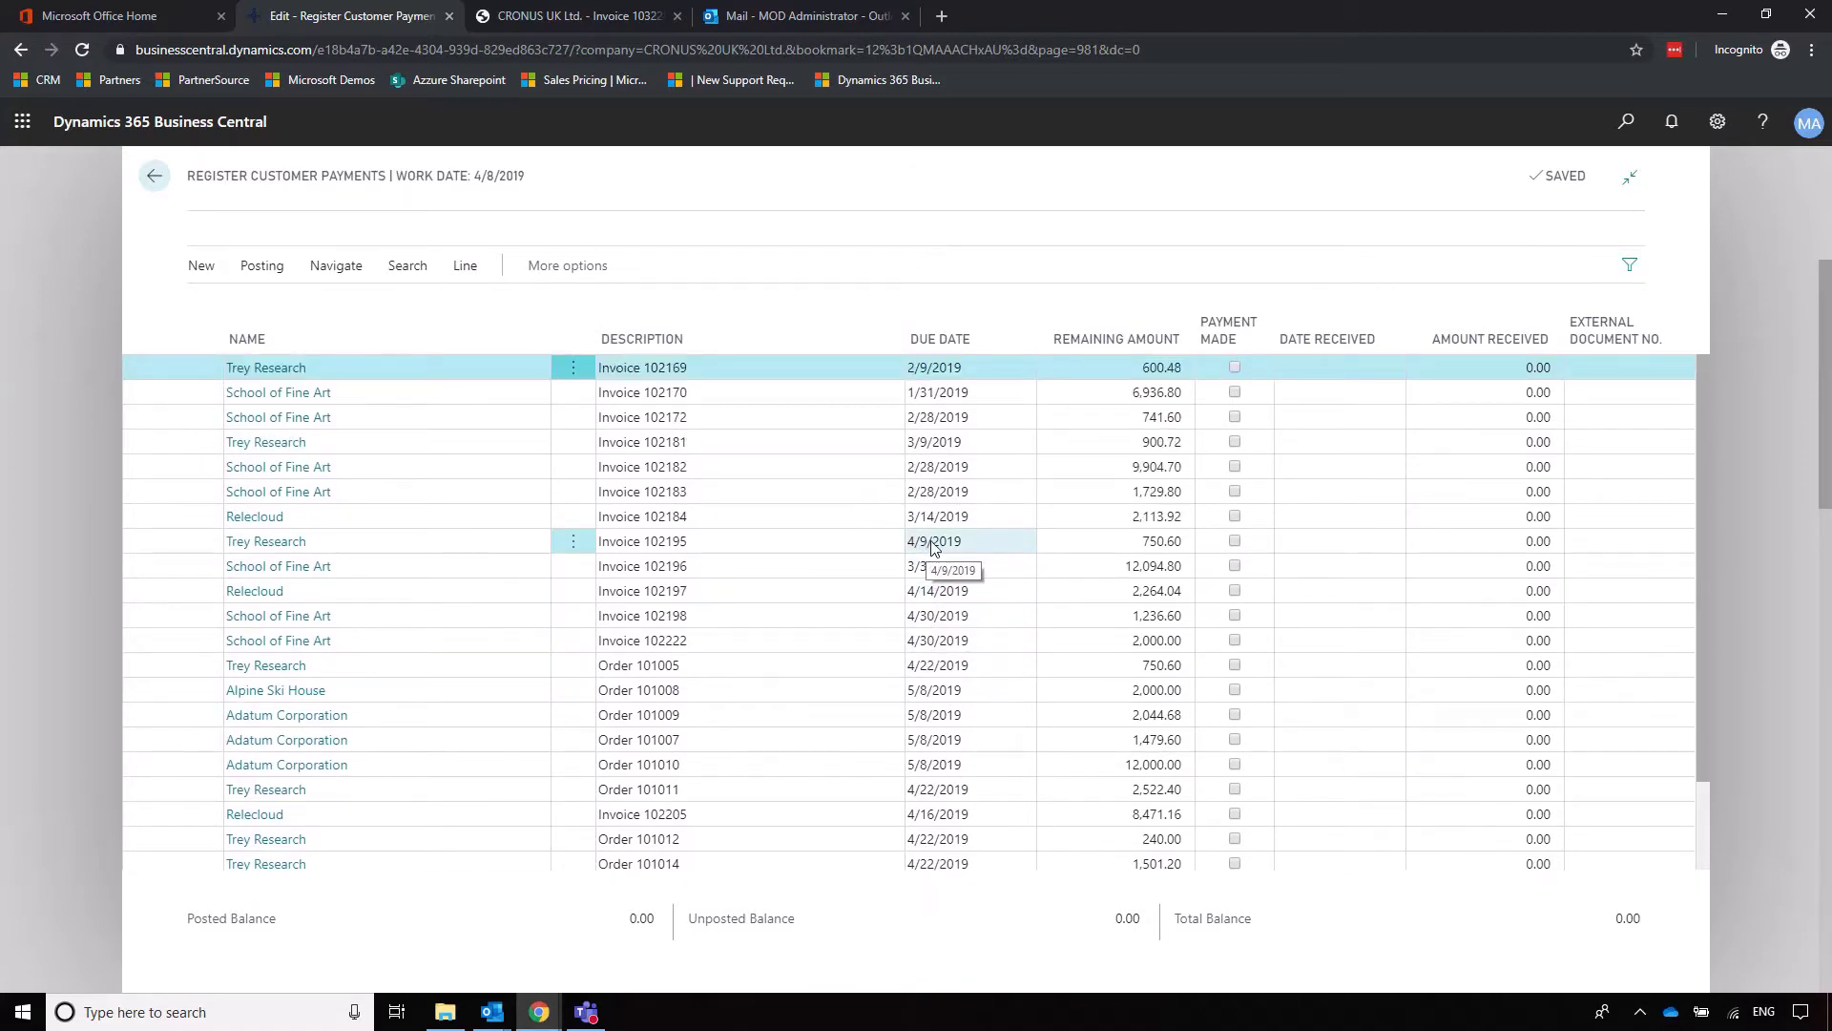
pyautogui.press('Escape')
pyautogui.click(279, 219)
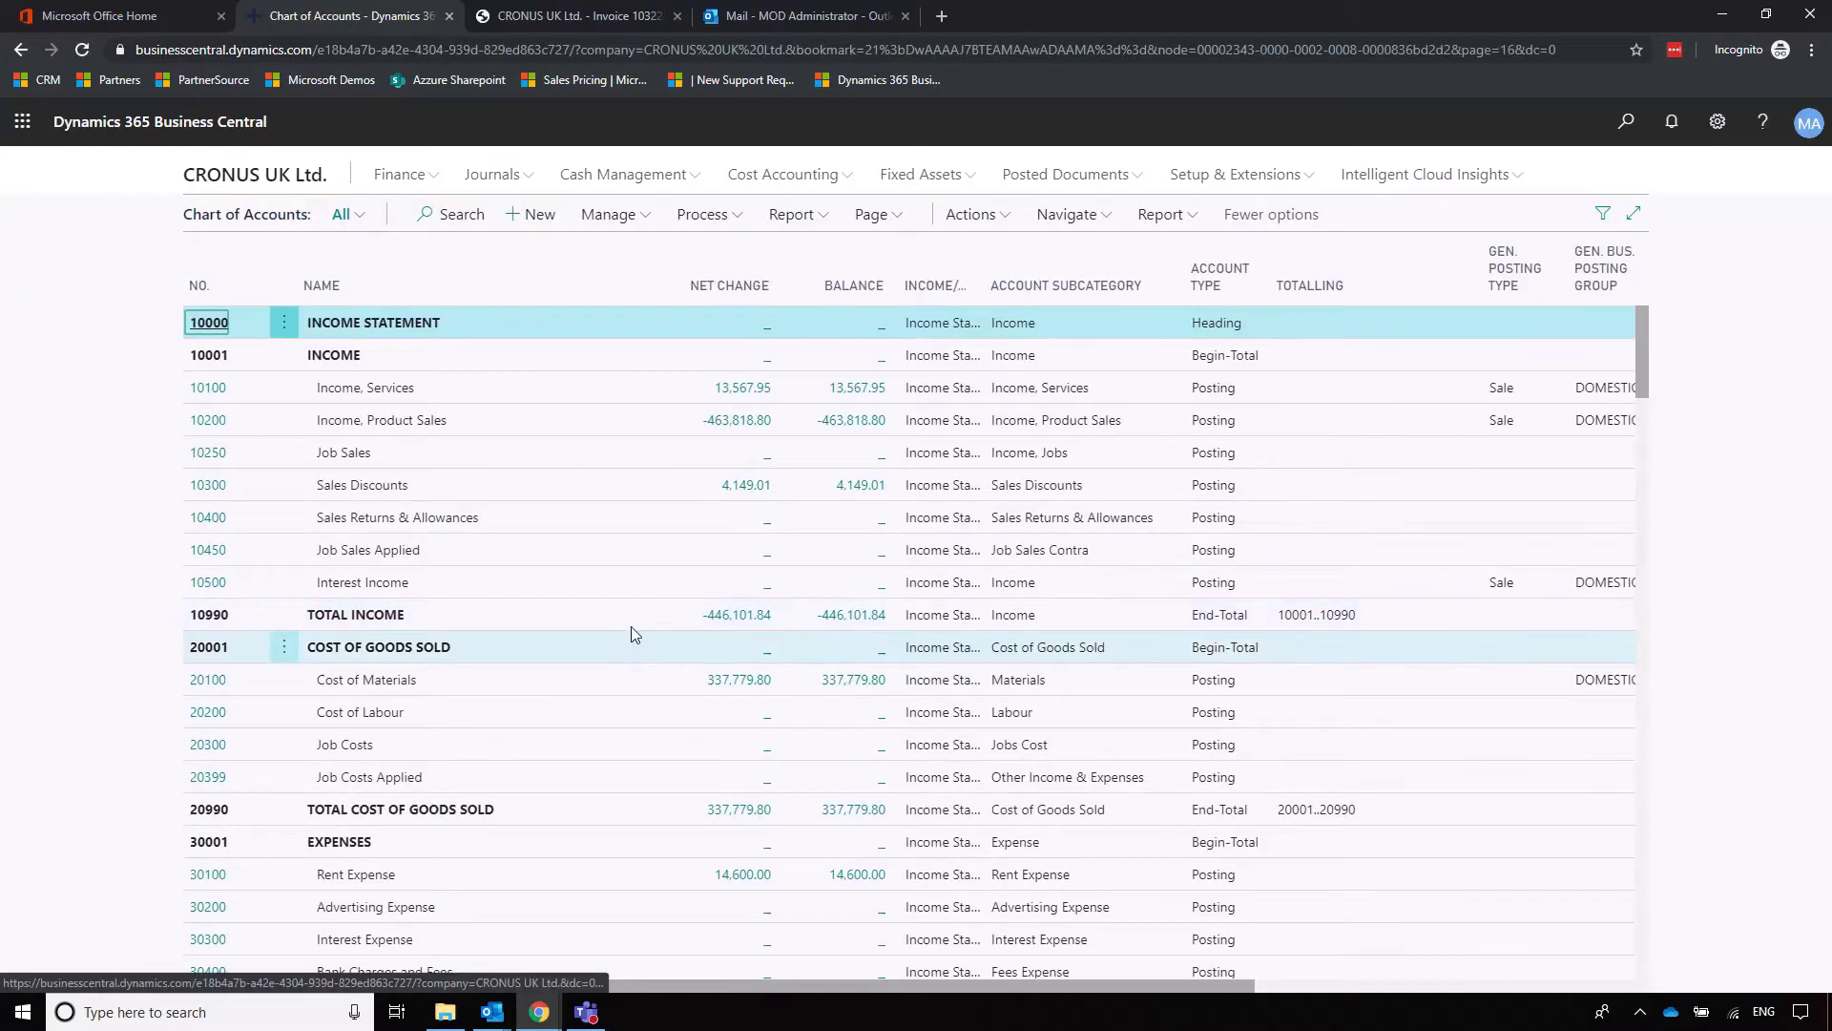
pyautogui.click(854, 391)
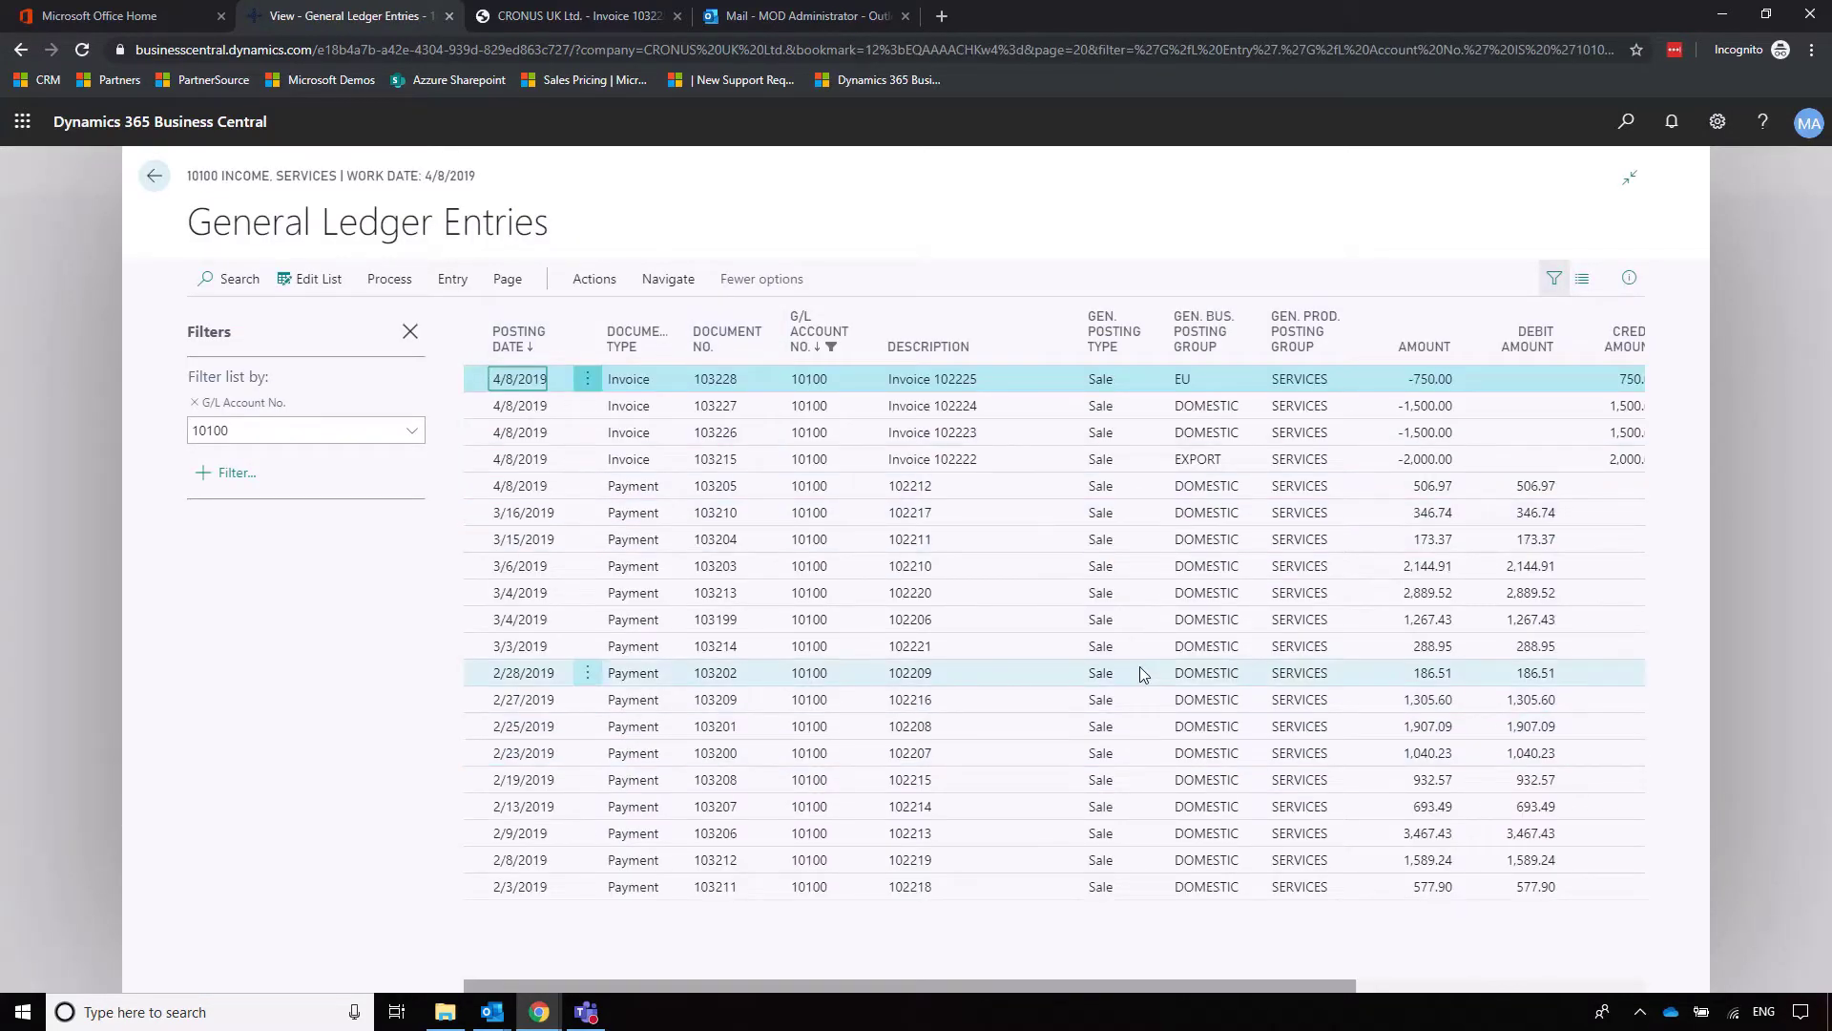
pyautogui.moveTo(1180, 990)
pyautogui.mouseDown()
pyautogui.moveTo(1336, 988)
pyautogui.moveTo(1158, 990)
pyautogui.mouseUp()
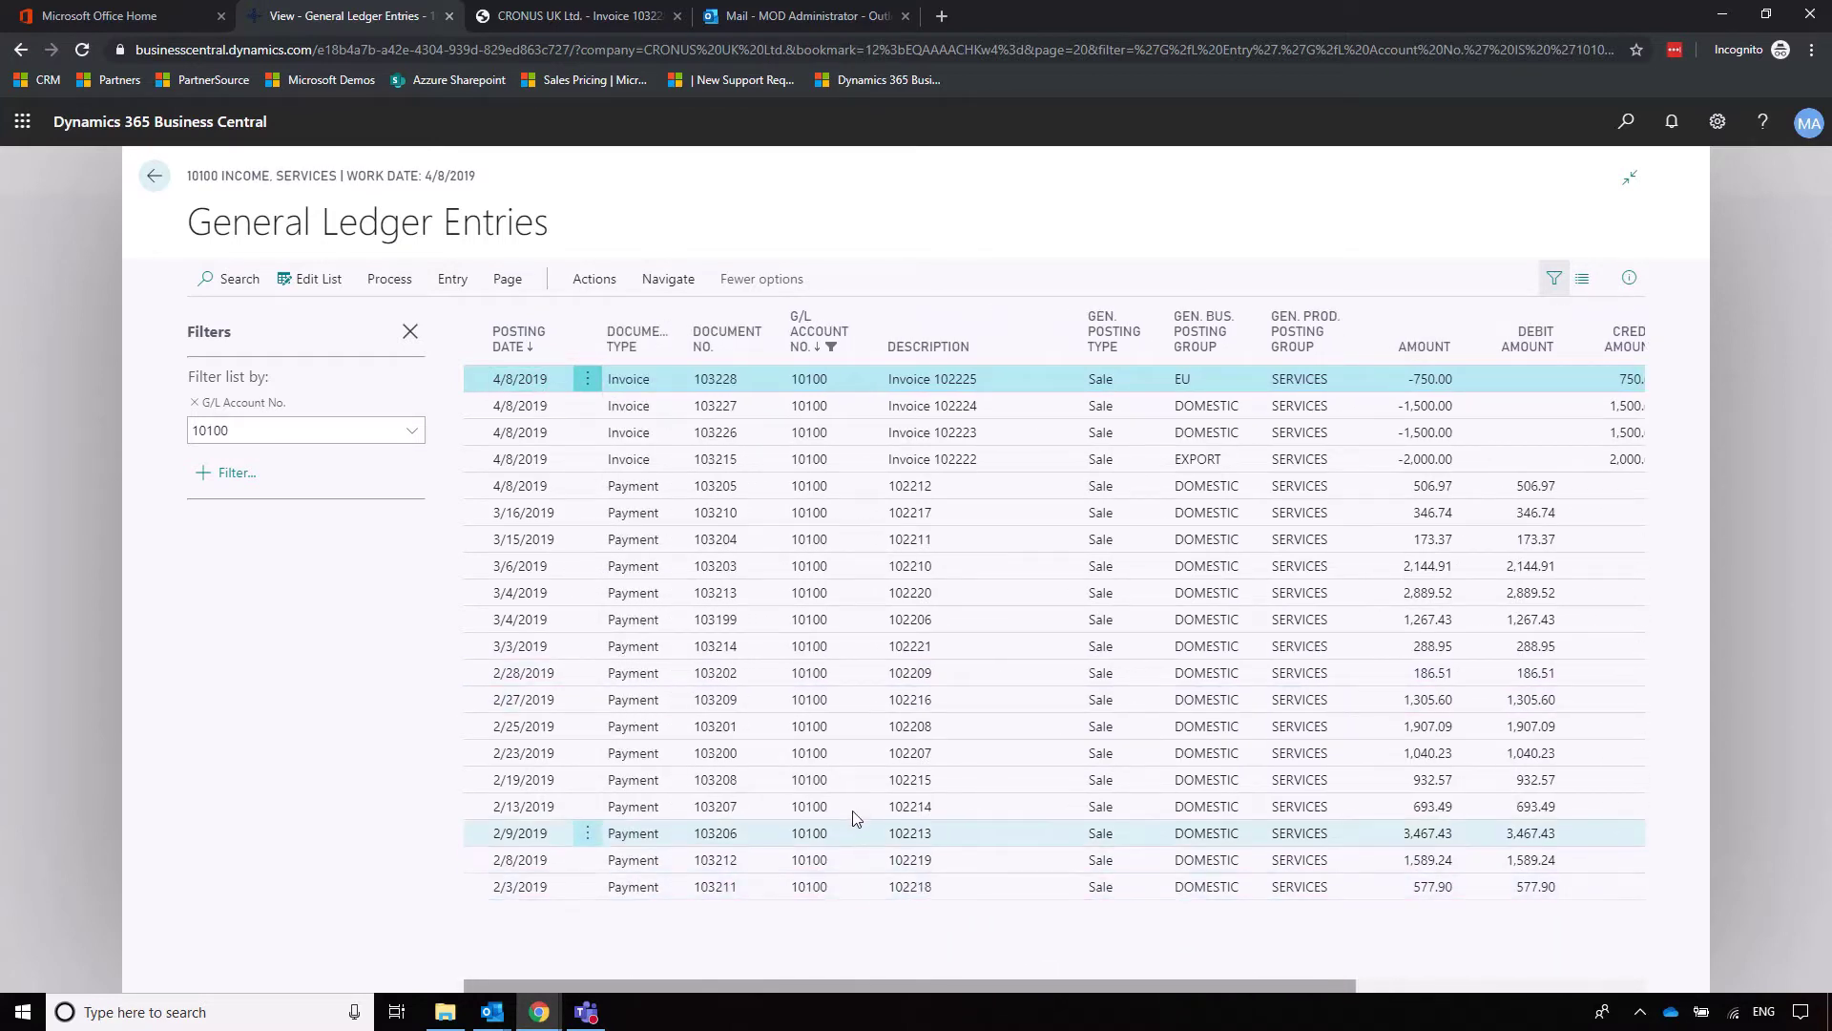
pyautogui.press('Escape')
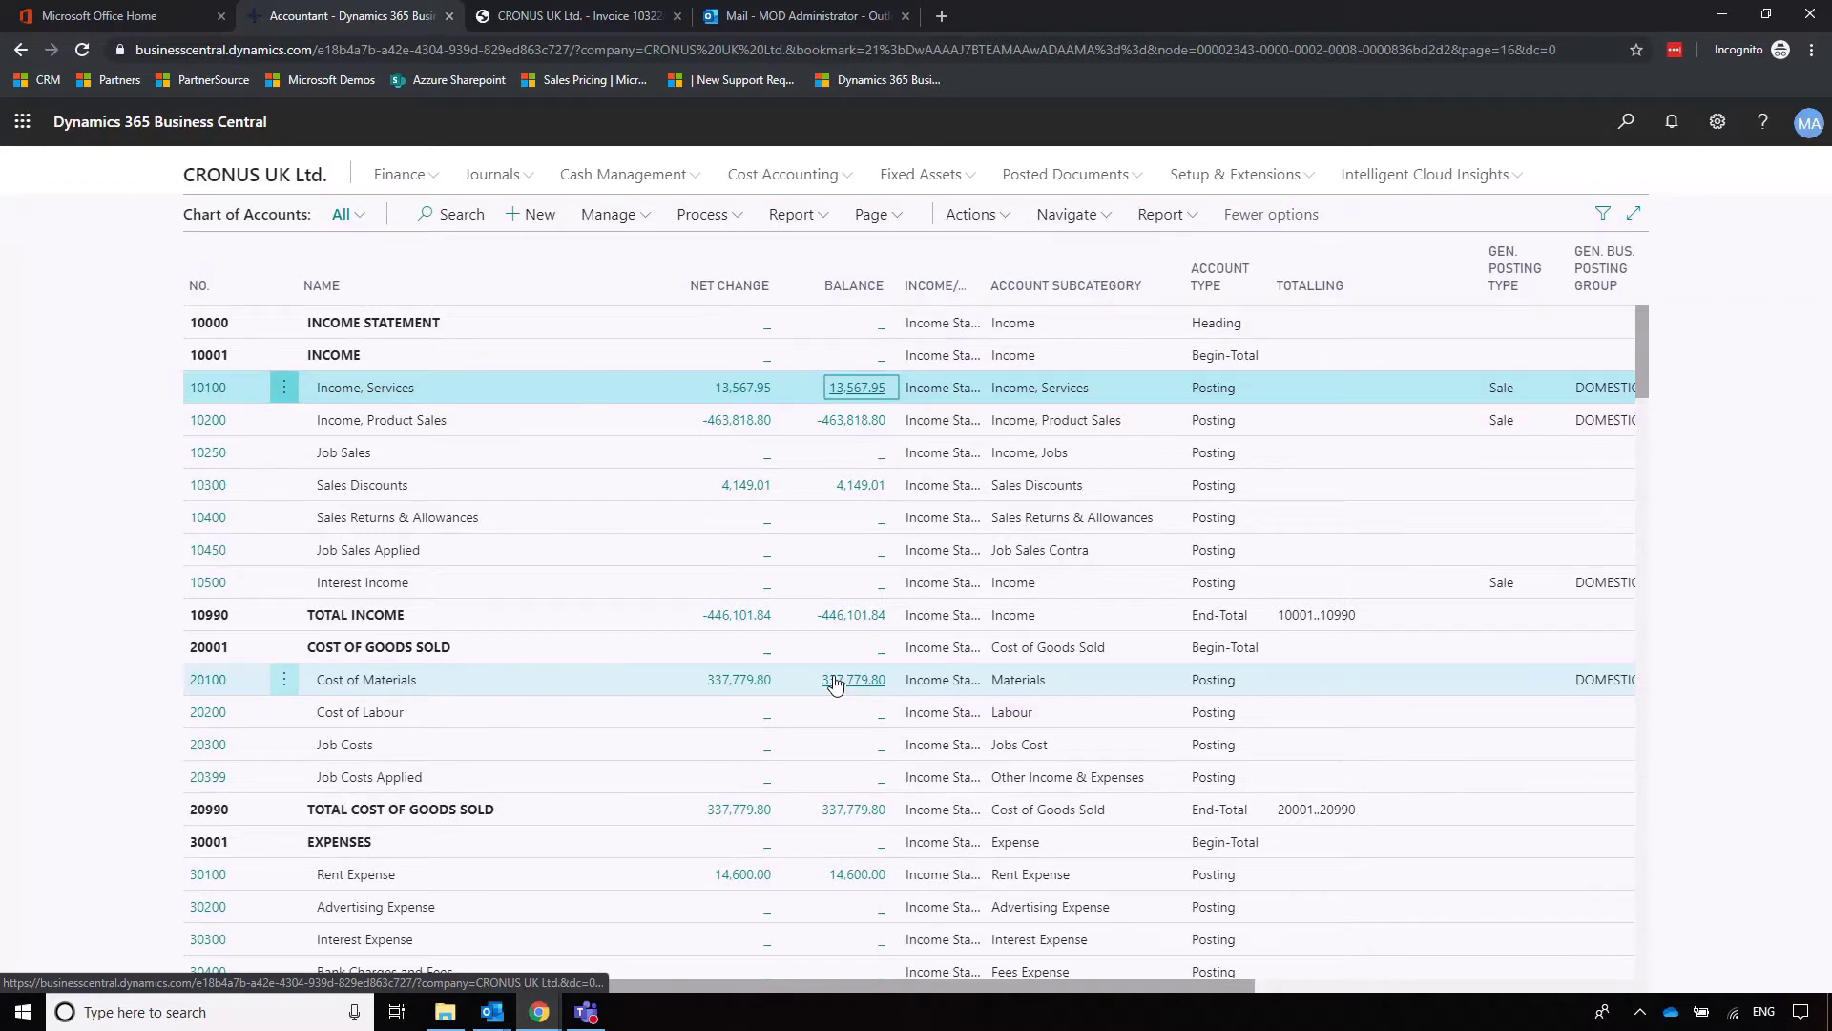
pyautogui.press('Escape')
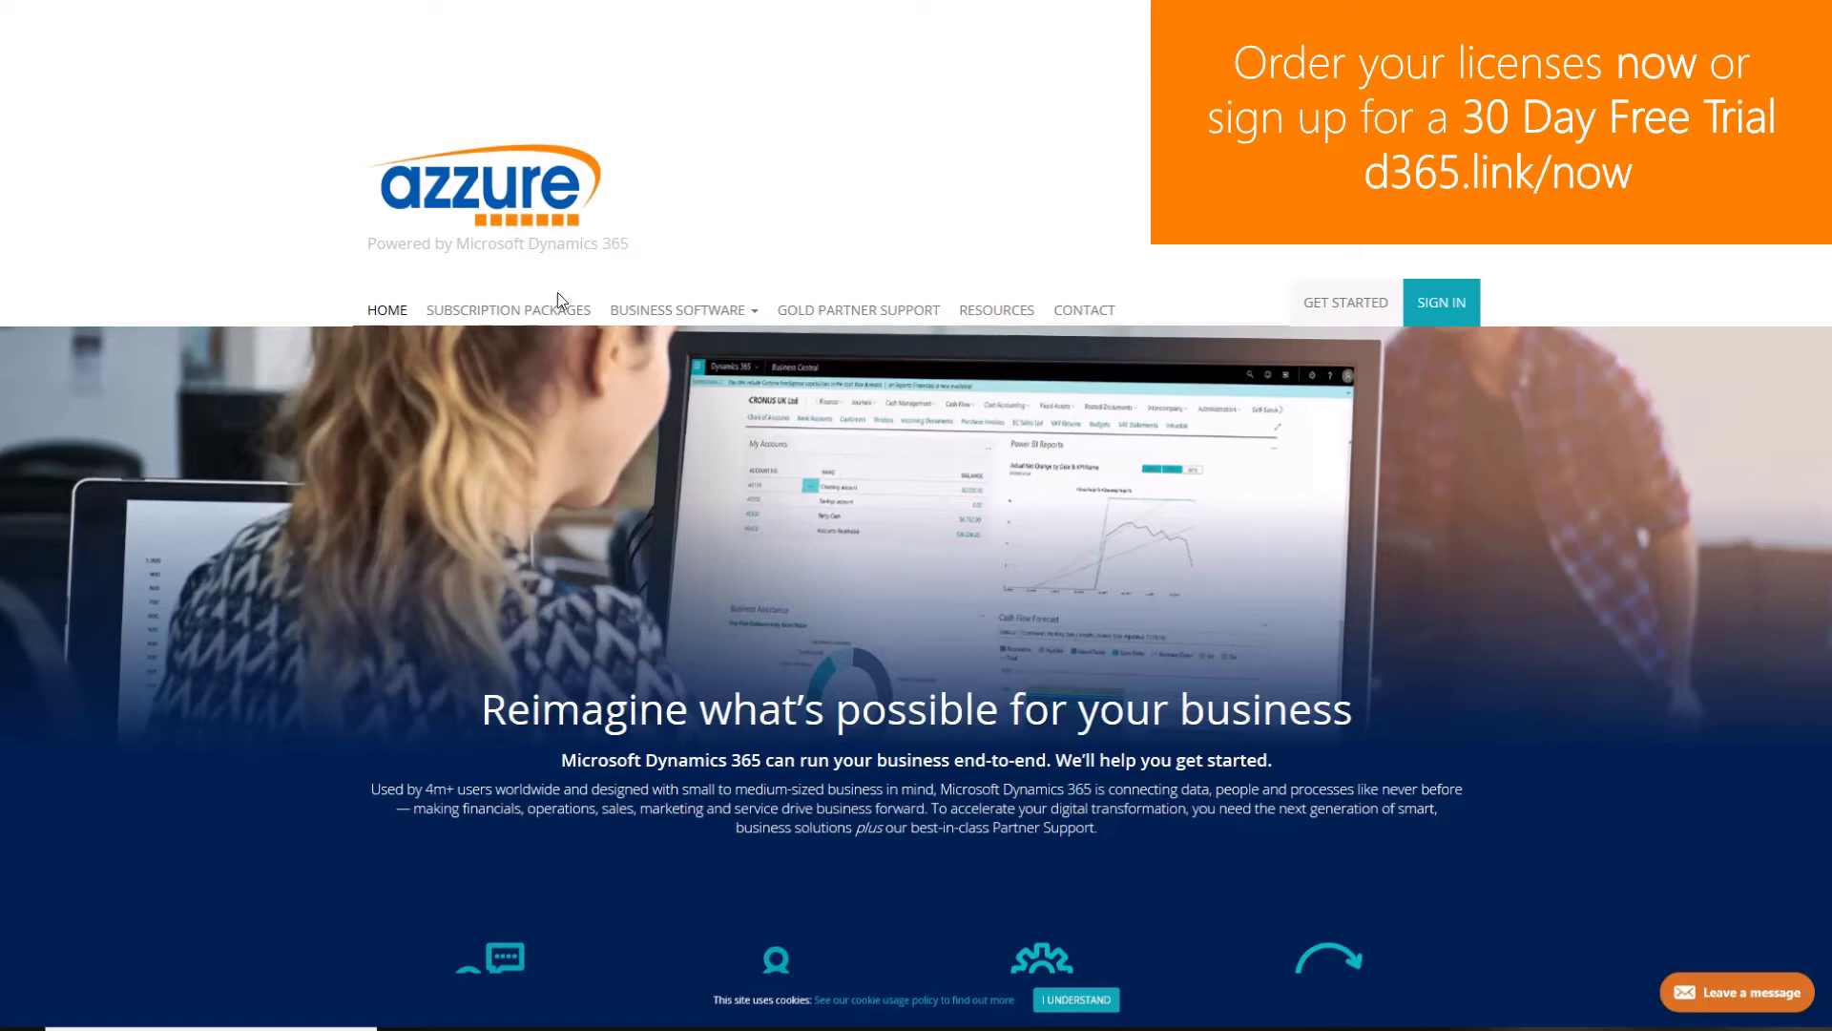
# On the Azzure site, go from Subscription Packages to the Business Central [Premium] package page
pyautogui.click(550, 315)
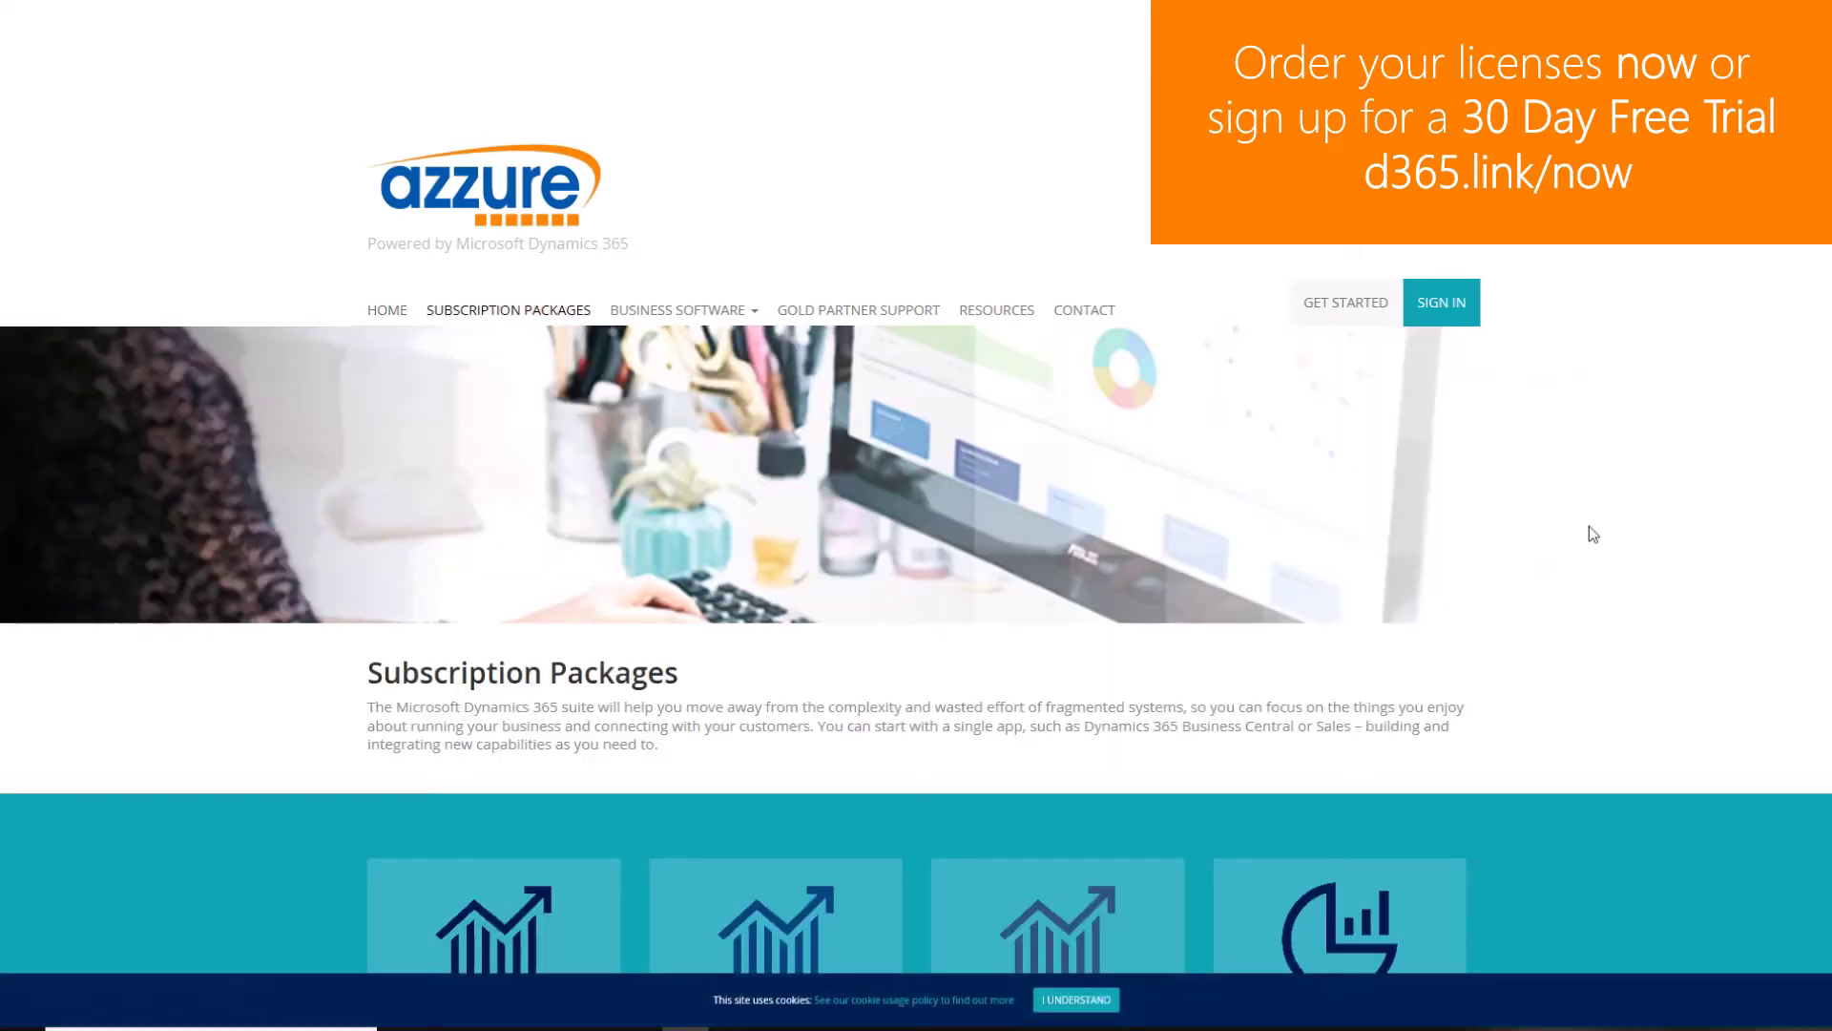
pyautogui.scroll(-4, 1590, 530)
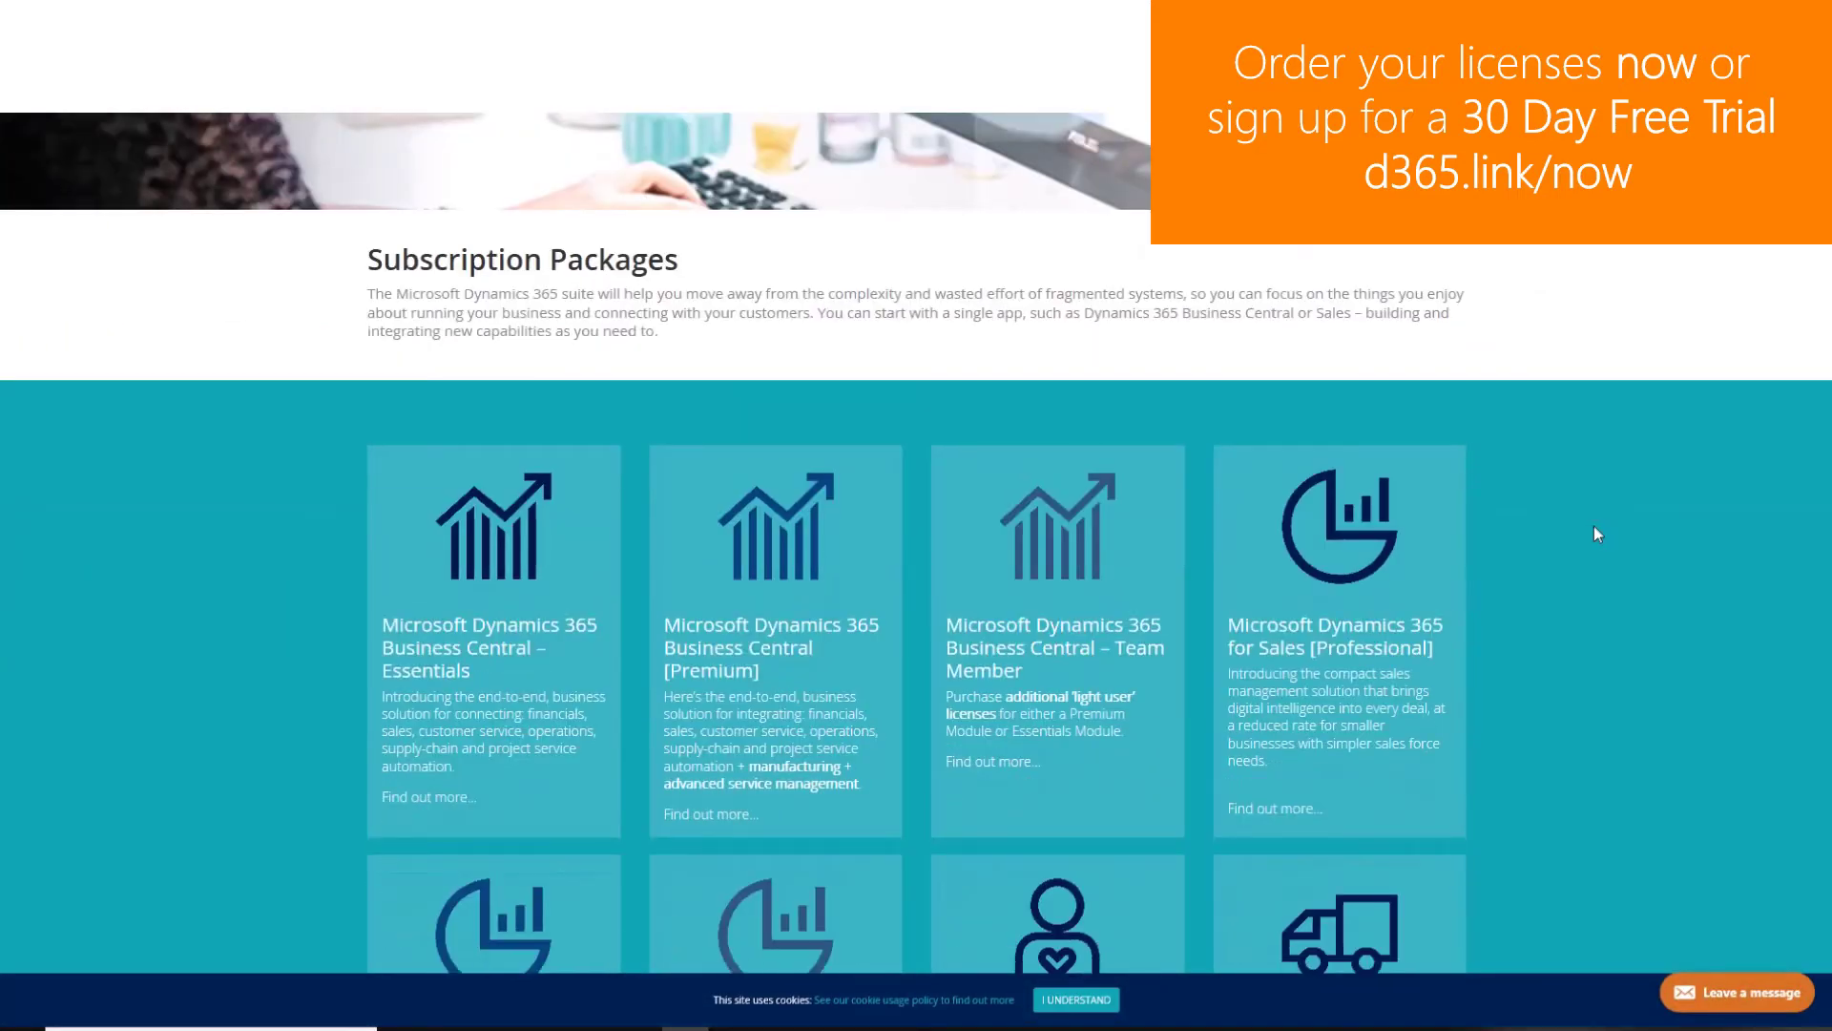
pyautogui.click(818, 573)
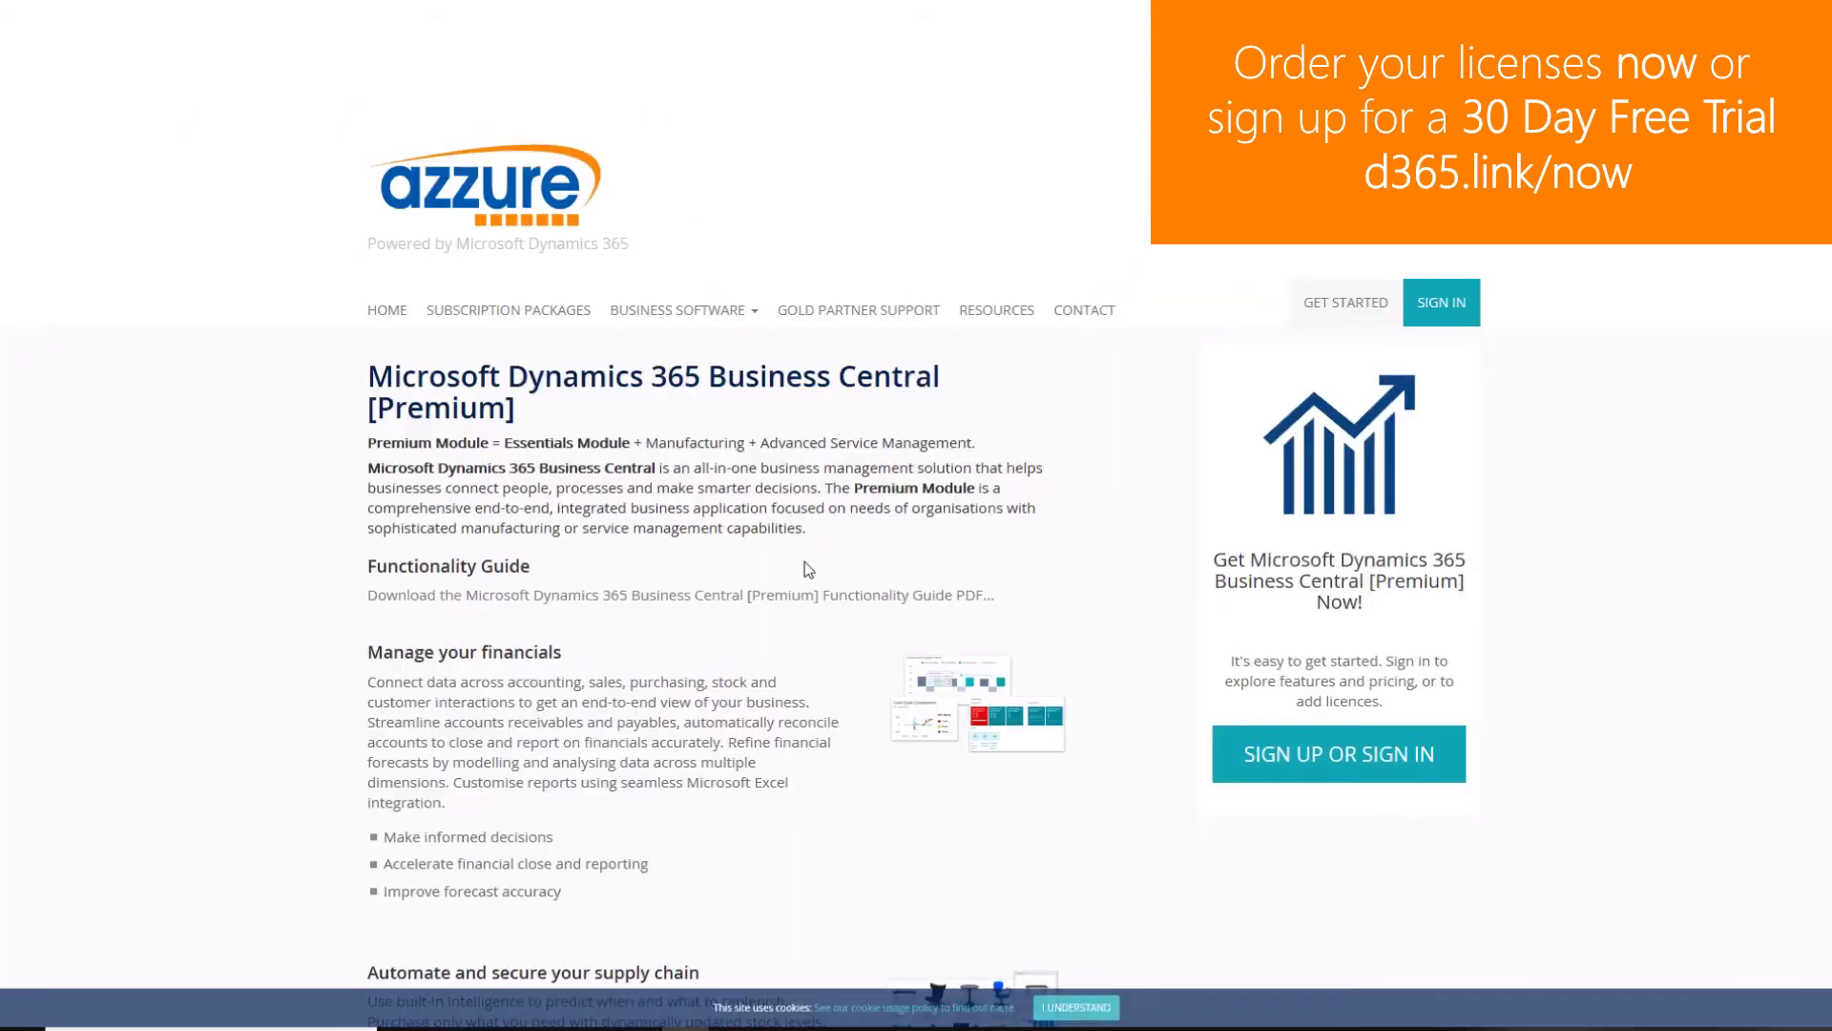
pyautogui.scroll(-1, 1148, 826)
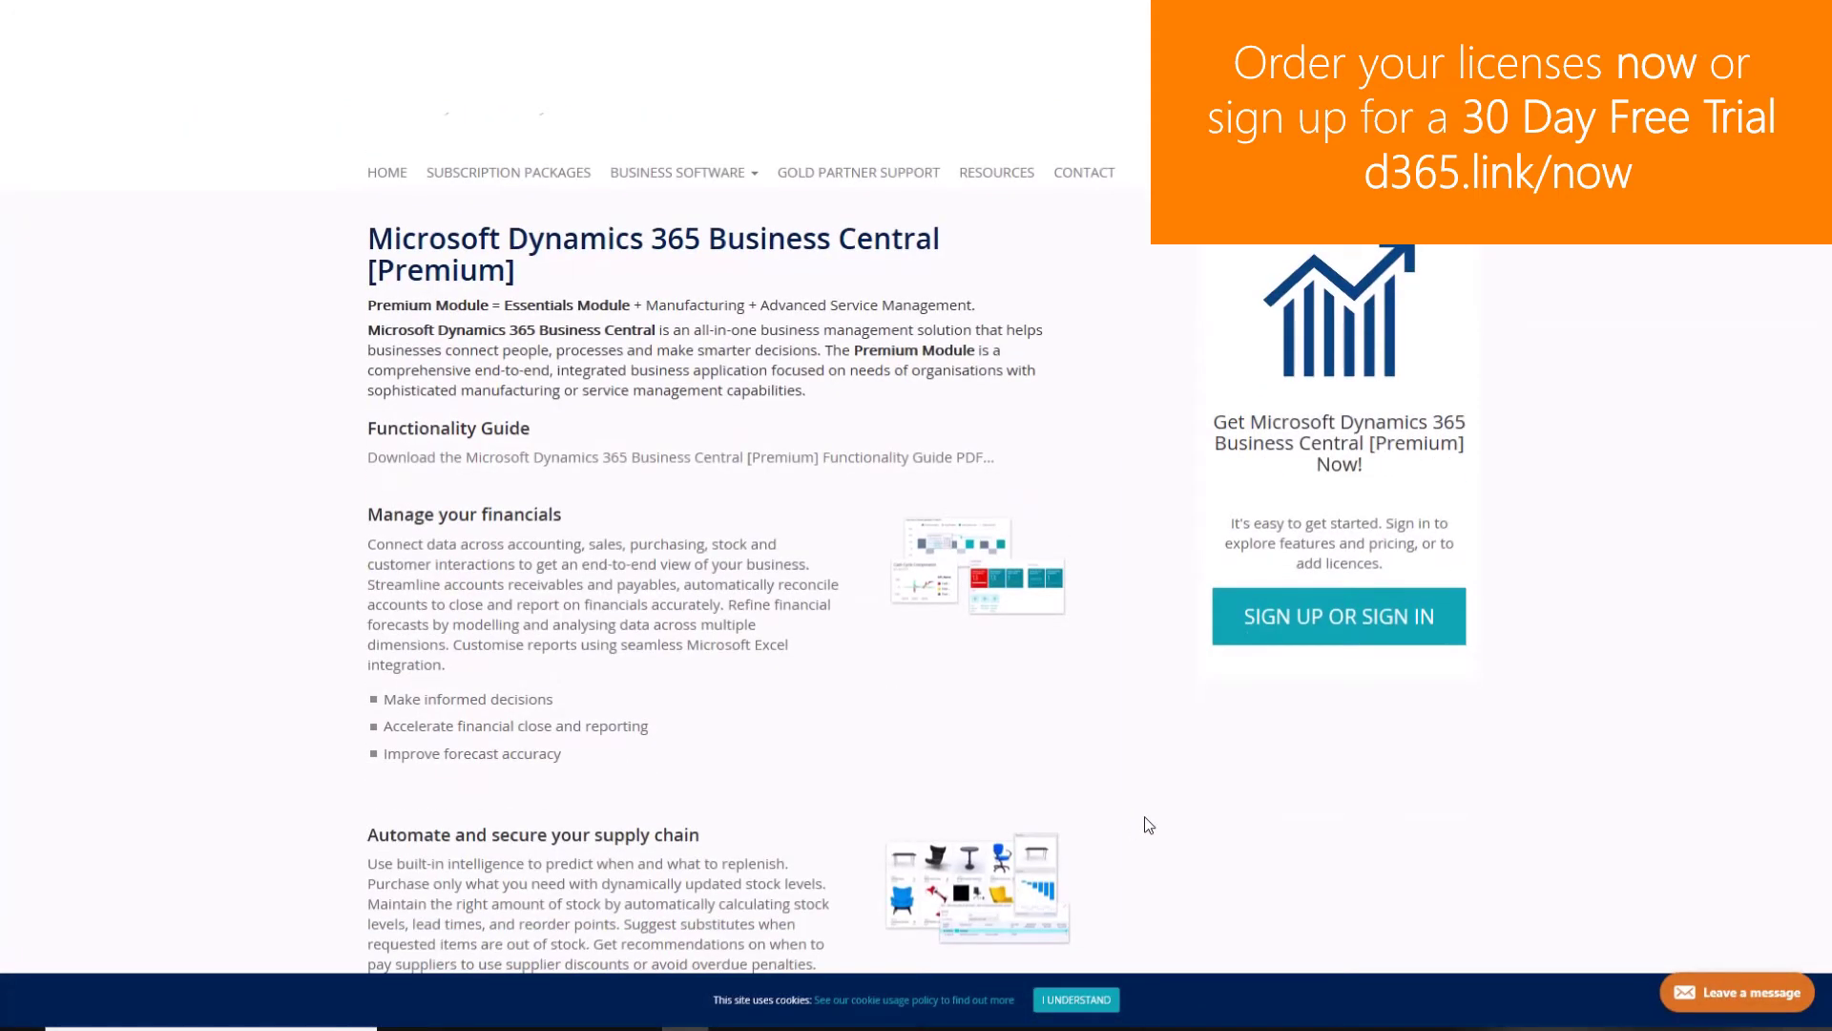